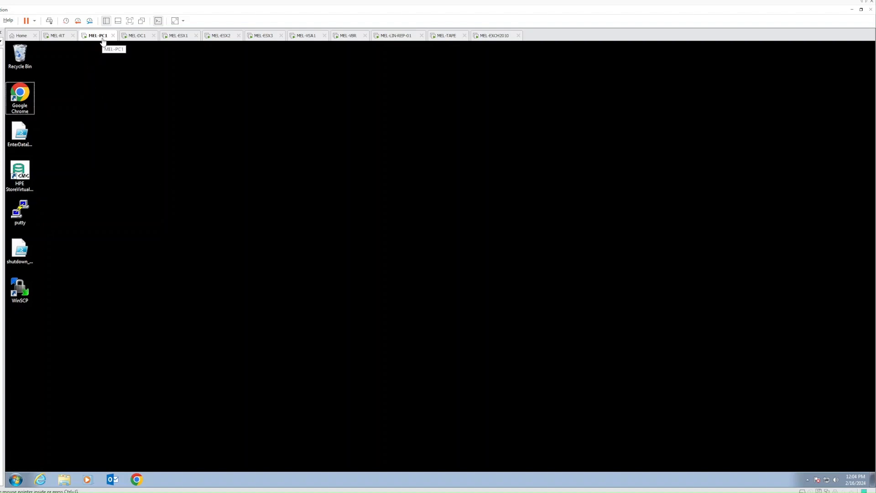
- Launch Chrome and load the pfSense login page at 192.168.10.1
double_click(22, 95)
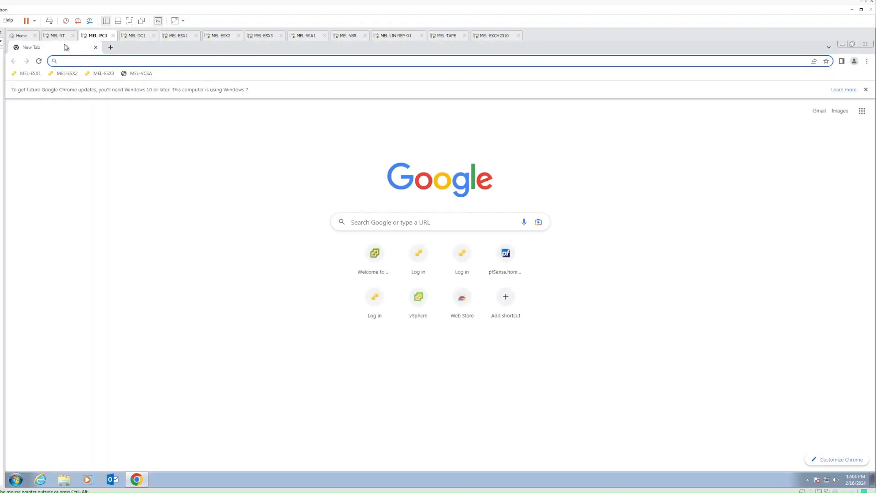
click(67, 58)
text(192.168.)
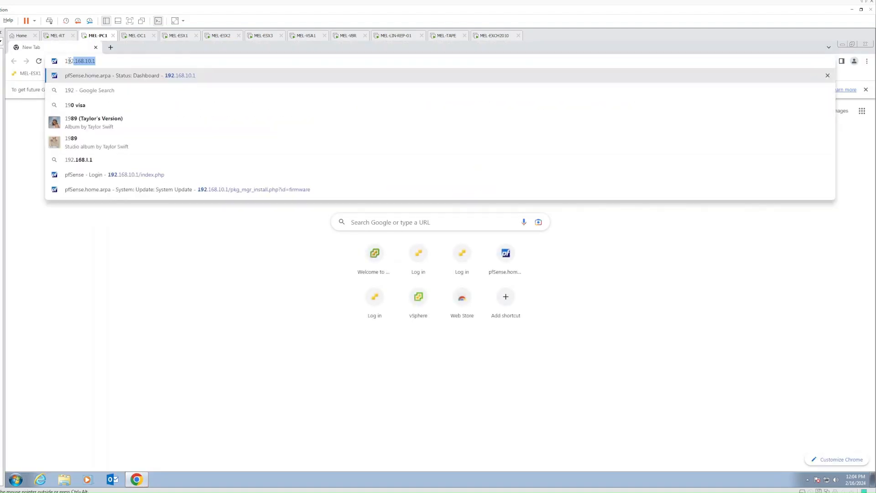
text(10.)
key(Return)
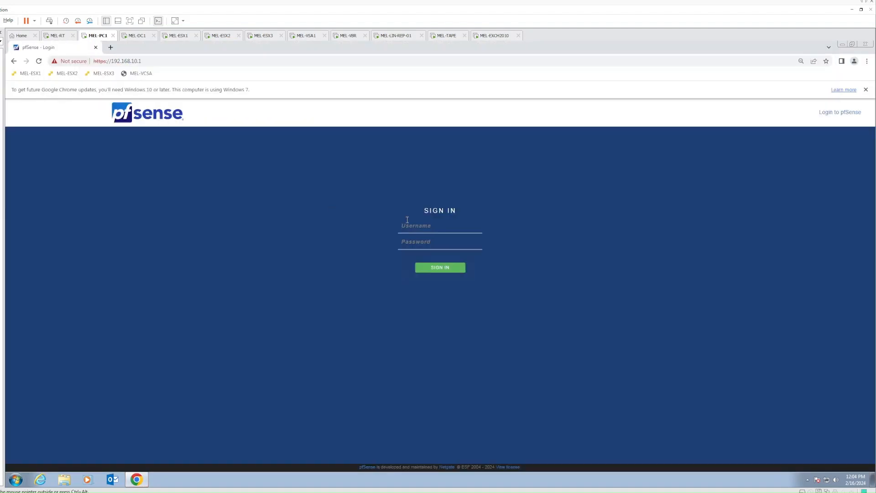
- Sign in with the administrator credentials and open the System menu
click(407, 220)
text(admin***********)
key(Return)
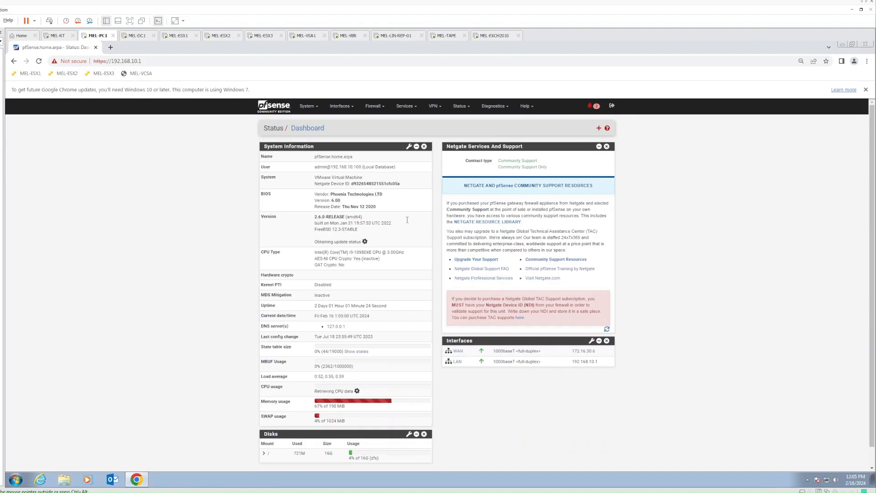
click(312, 109)
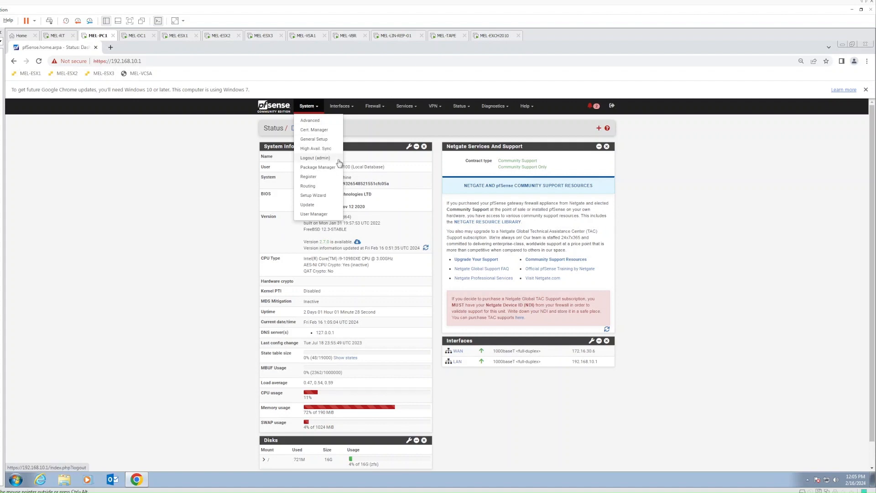
- Open System > Update and confirm upgrading to the latest stable 2.7.0 release
click(308, 206)
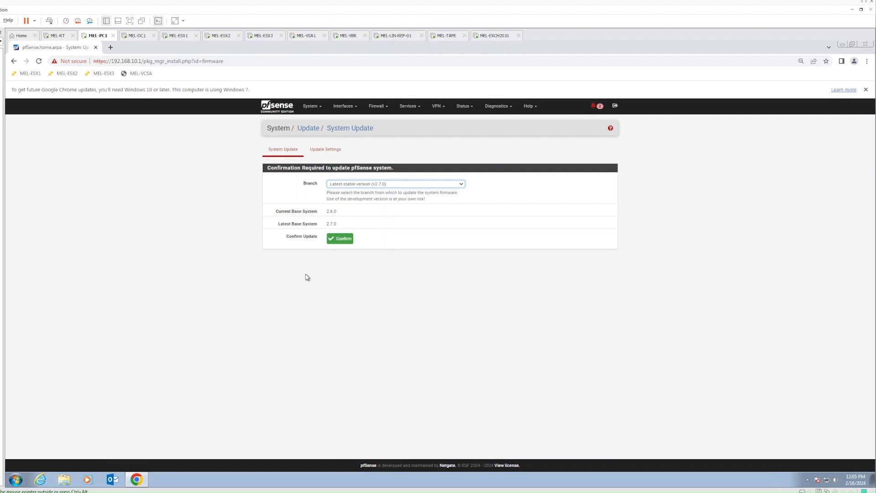
click(344, 240)
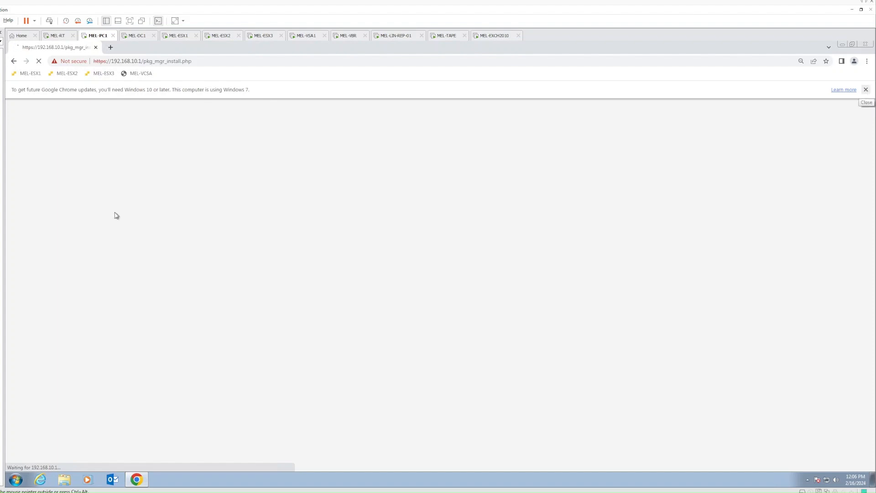
- Check MEL-DC1's console and Start menu, then return to the MEL-PC1 browser
click(133, 36)
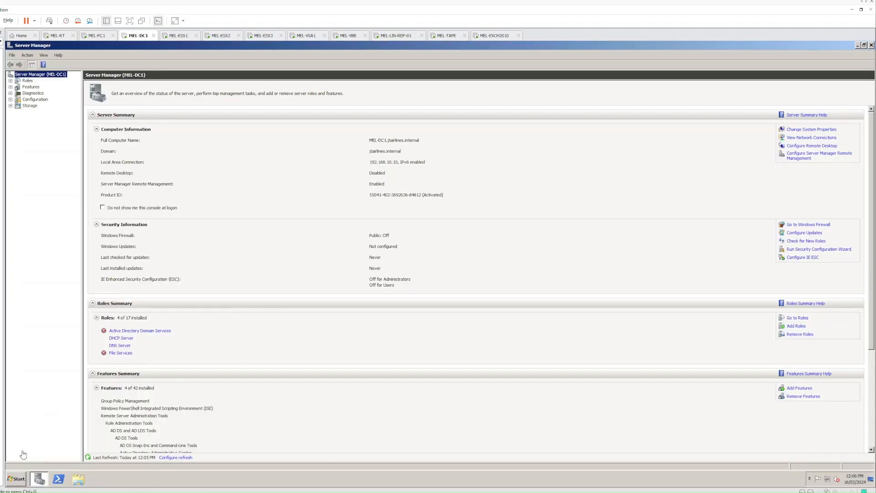
click(17, 478)
click(51, 474)
click(97, 36)
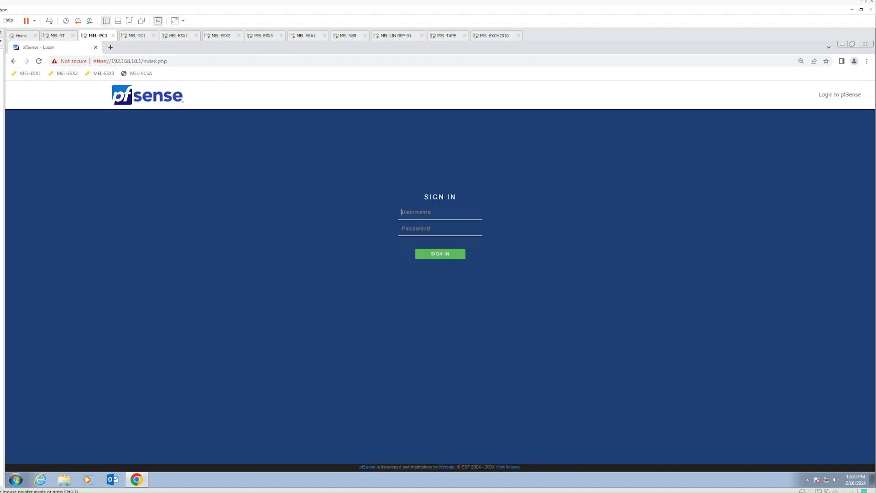
- Sign back in as admin with the account password
click(427, 211)
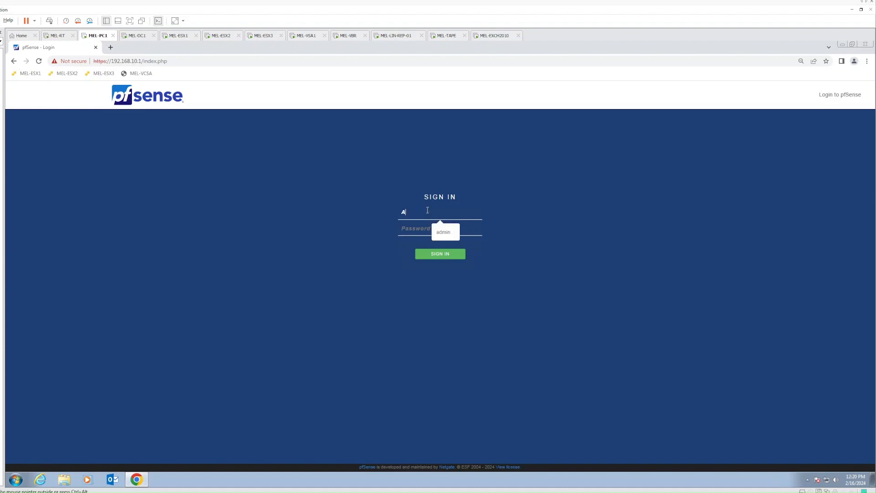
text(admin)
key(Tab)
text(pfs)
key(BackSpace)
key(BackSpace)
key(BackSpace)
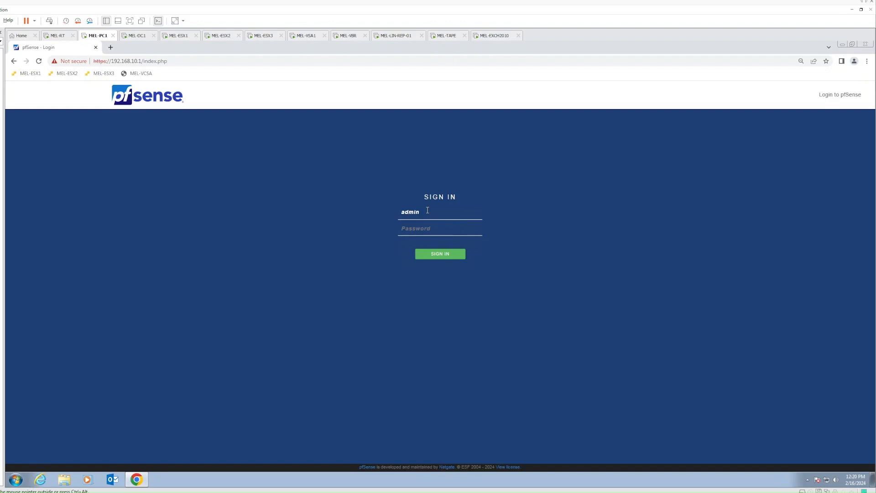
text(pfse)
key(Return)
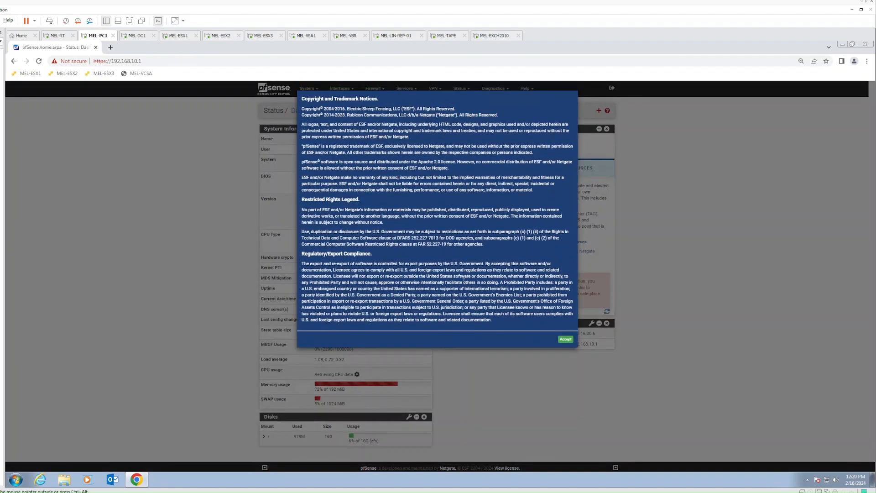
- Accept the copyright notice, dismiss the survey, and highlight the 2.7.0-RELEASE version
click(566, 341)
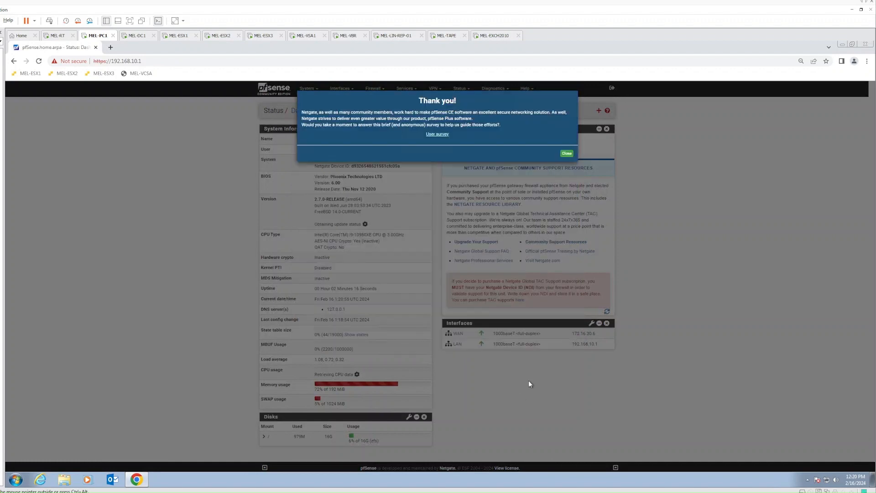
click(567, 153)
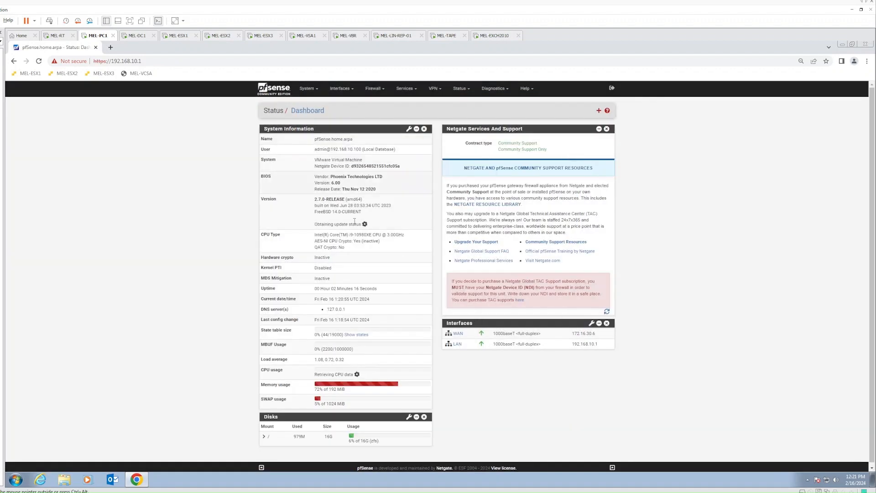
drag(314, 199, 376, 216)
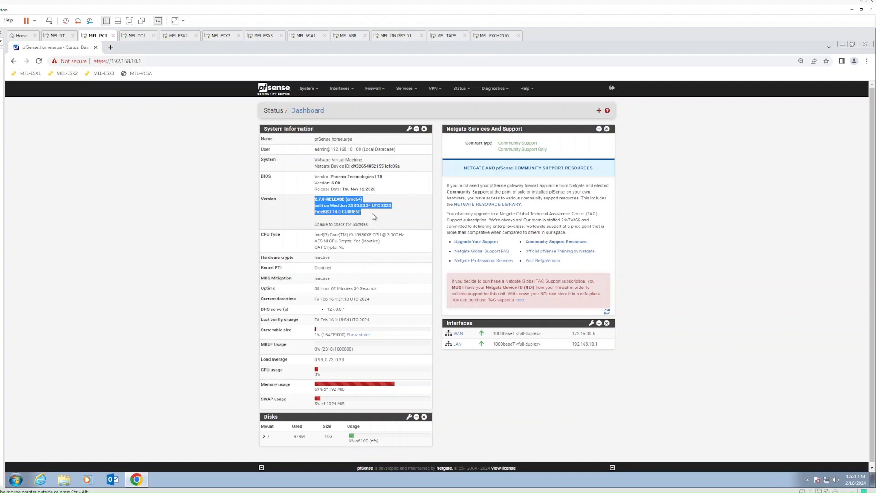
click(59, 41)
- Review MEL-RT's adapters on VMnet2 and the 'Labbing IT - Melbourne' LAN segment, then cancel
right_click(60, 40)
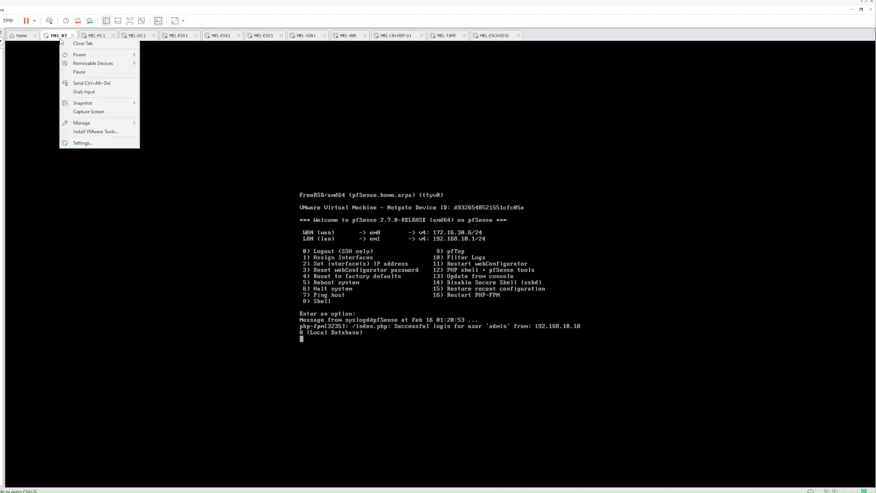
click(81, 143)
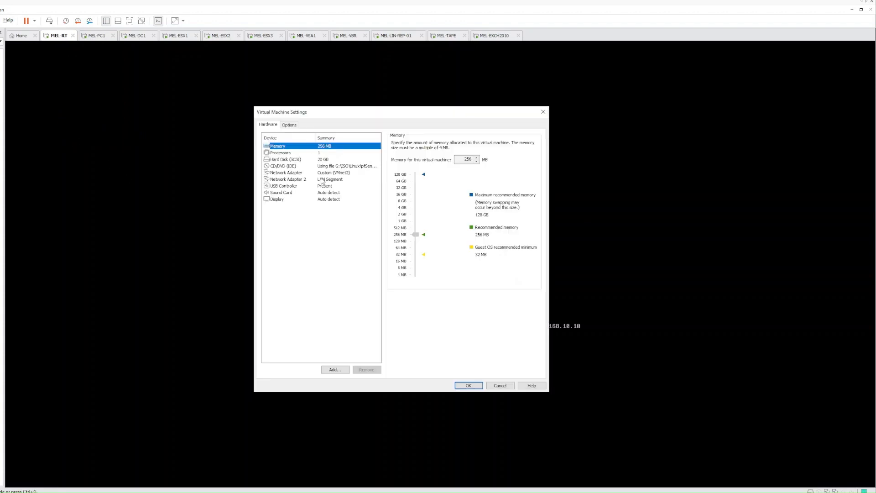
click(340, 174)
click(322, 179)
click(336, 174)
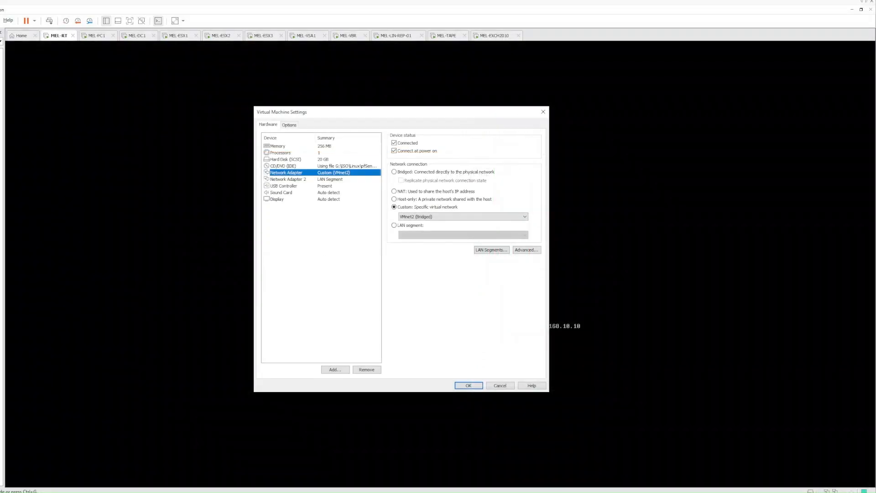
click(309, 179)
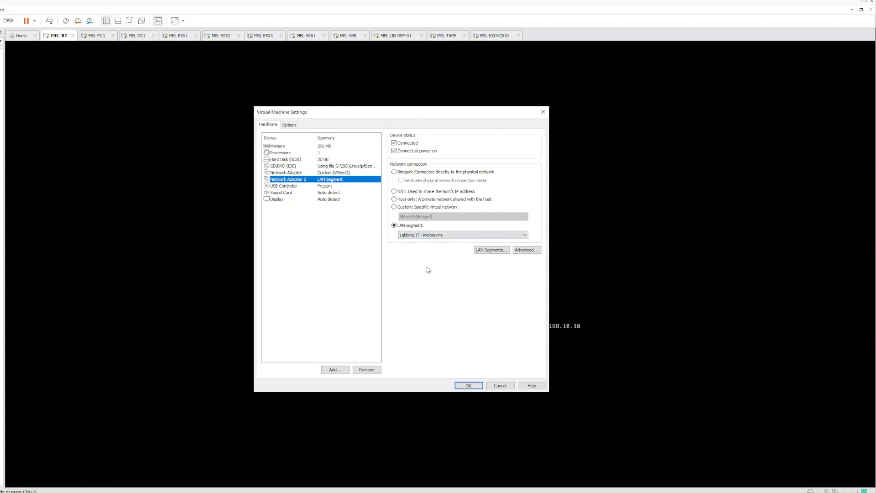
click(501, 385)
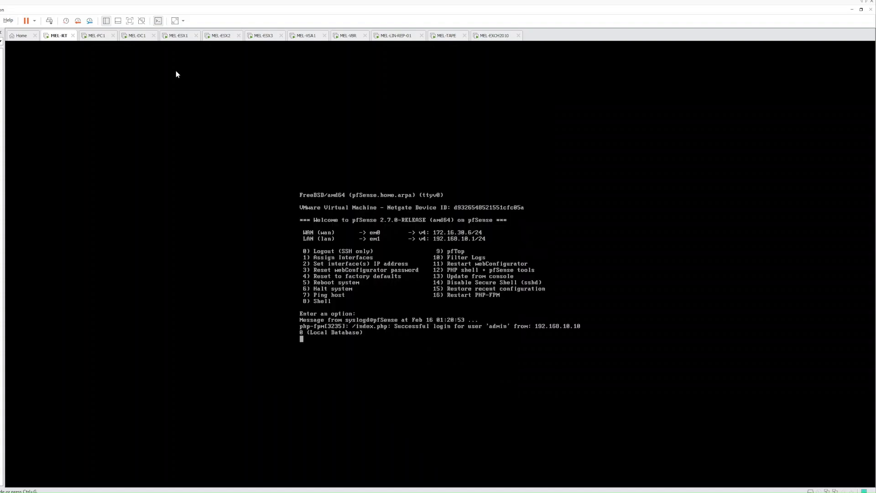
- Confirm MEL-PC1's adapter uses the 'Labbing IT - Melbourne' LAN segment, then cancel the settings
right_click(98, 35)
click(118, 135)
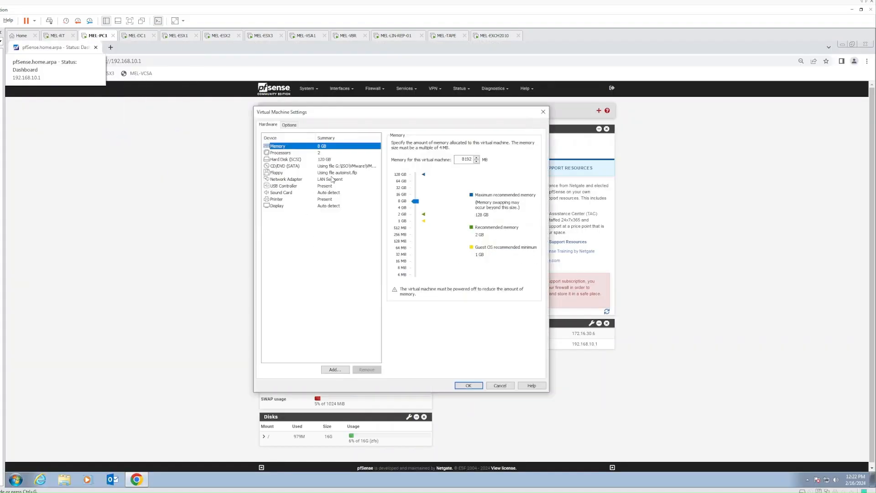
click(332, 180)
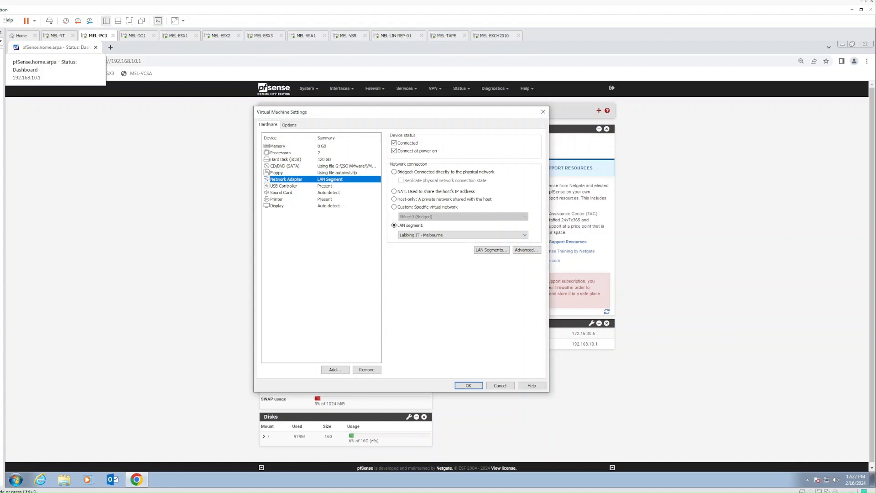
click(500, 386)
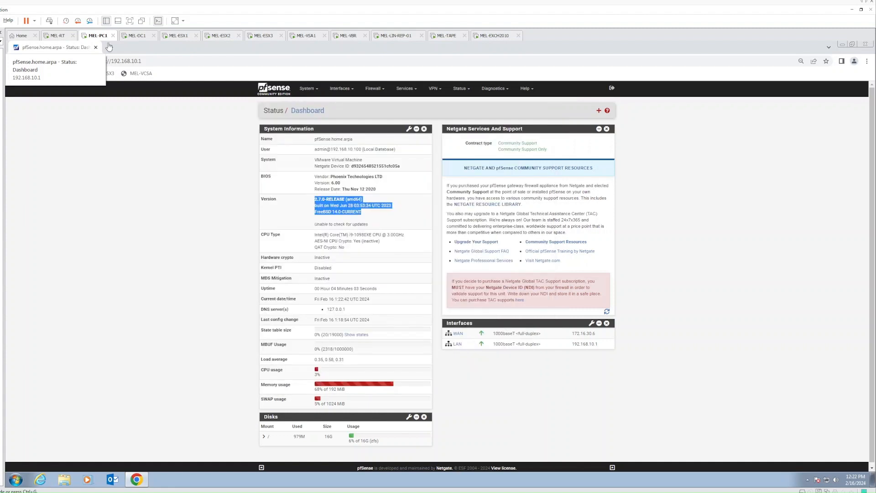
- Start a Typical new virtual machine and browse for the installer disc image
click(90, 177)
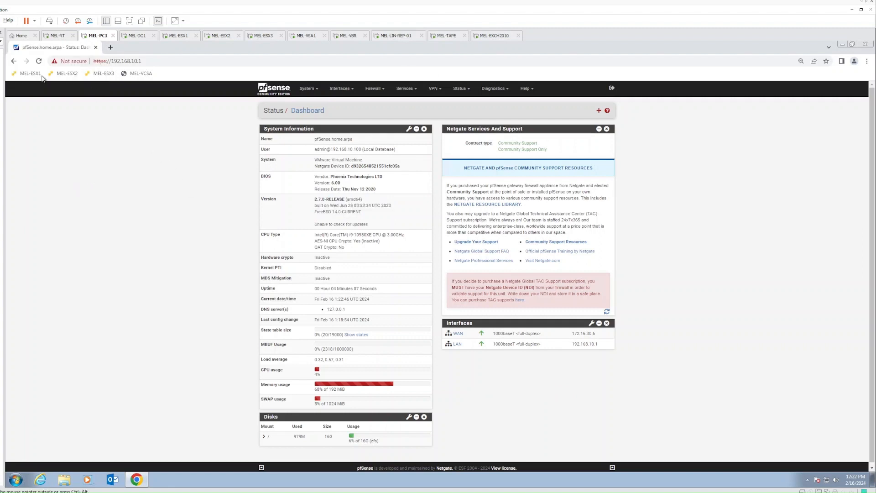
click(0, 20)
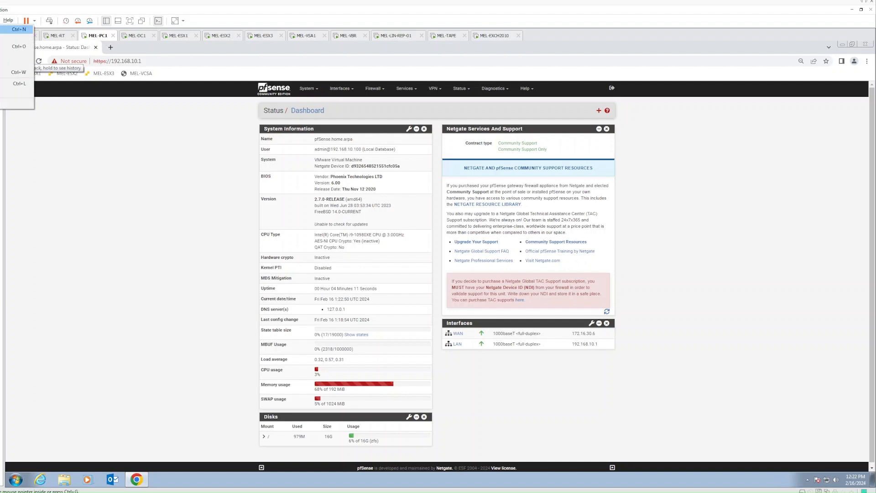
click(13, 29)
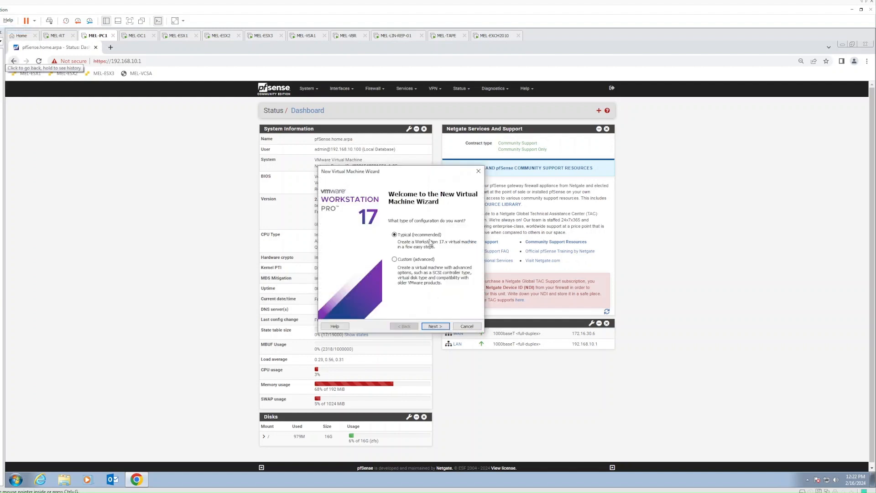
click(436, 326)
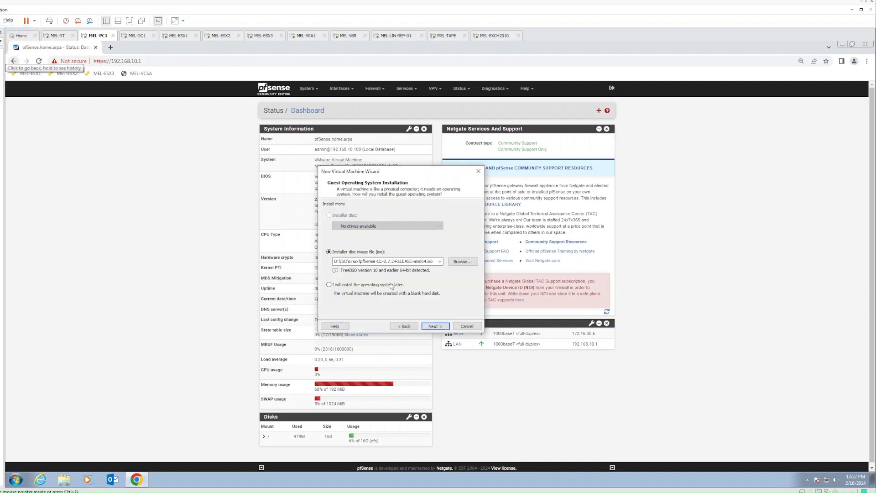
click(460, 266)
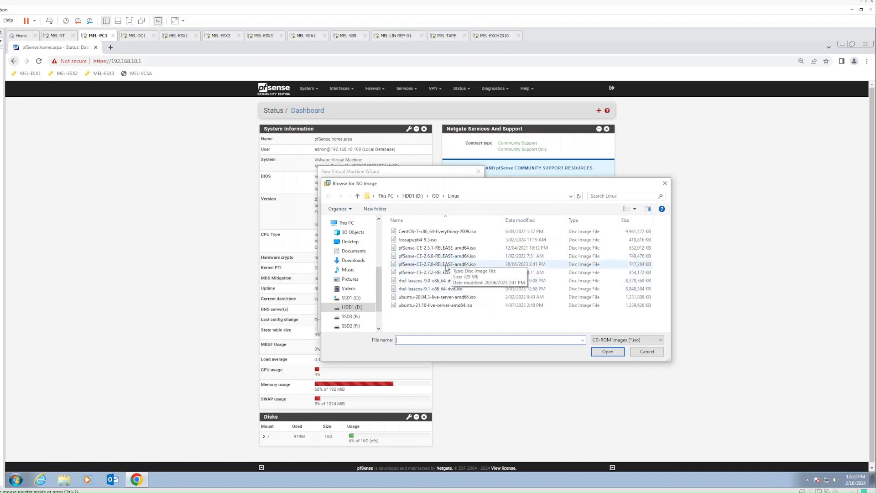
- Choose pfSense-CE-2.7.0-RELEASE-amd64.iso as the installer disc image
click(446, 266)
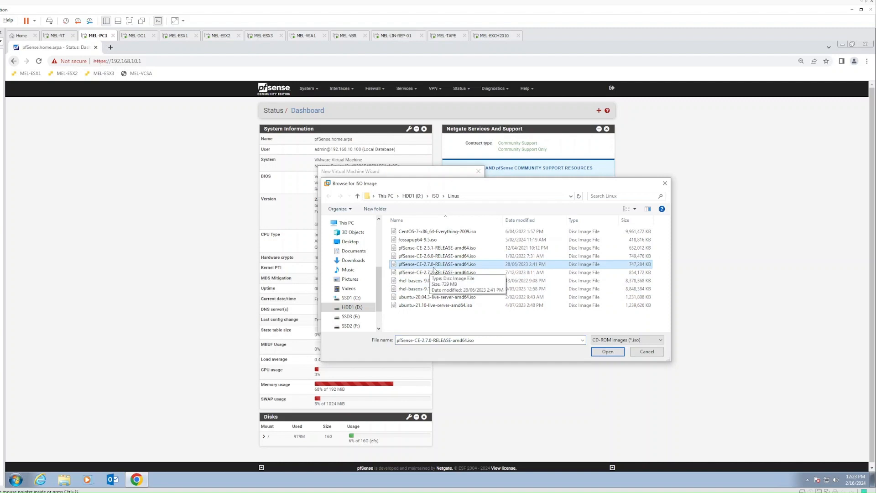
click(434, 274)
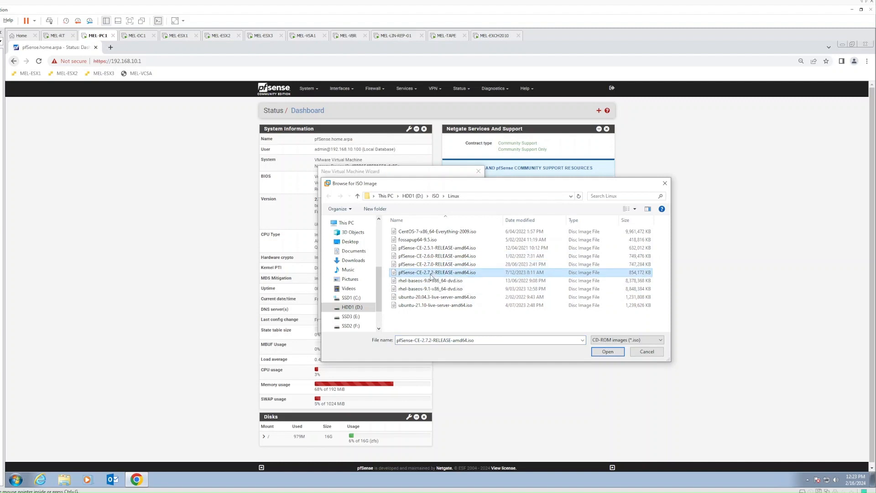
click(442, 265)
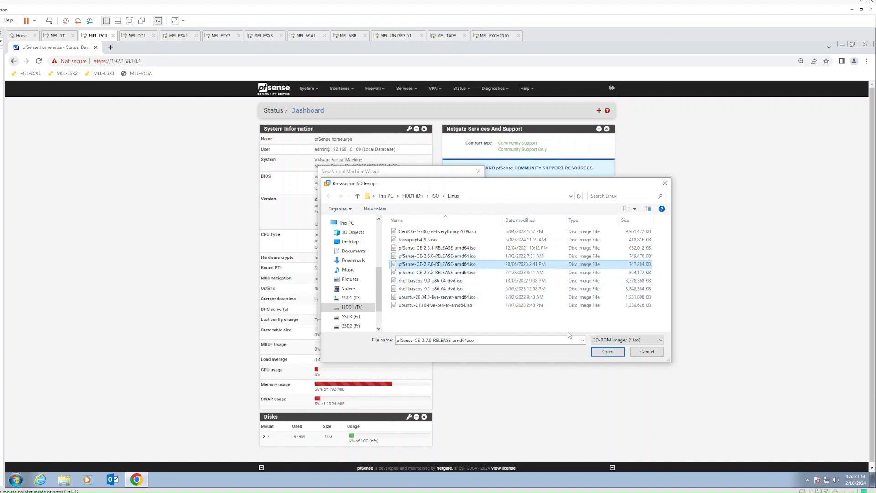
click(607, 351)
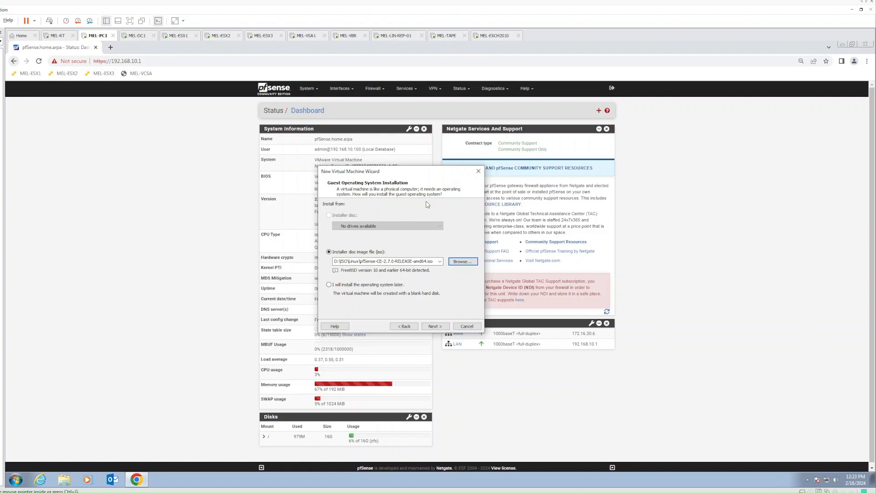
- Name the virtual machine SYD-RT and keep the location on drive E:
click(431, 327)
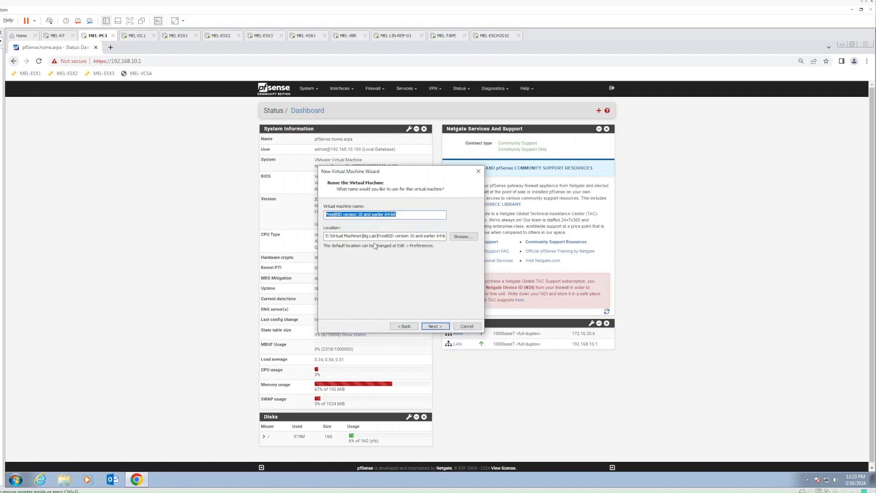
text(SYD-RT)
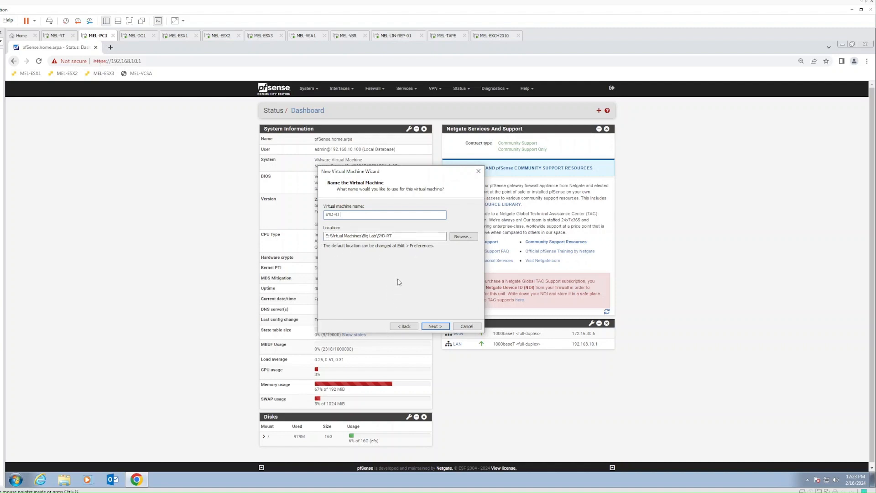
click(434, 328)
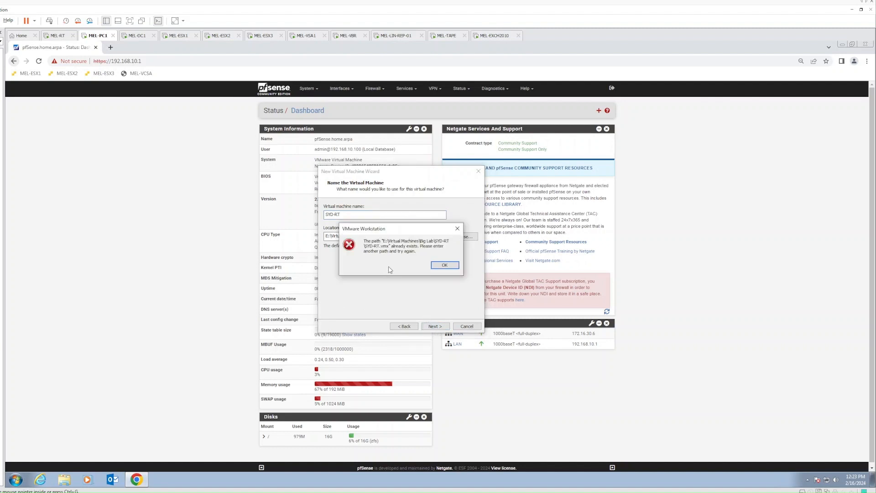
click(441, 266)
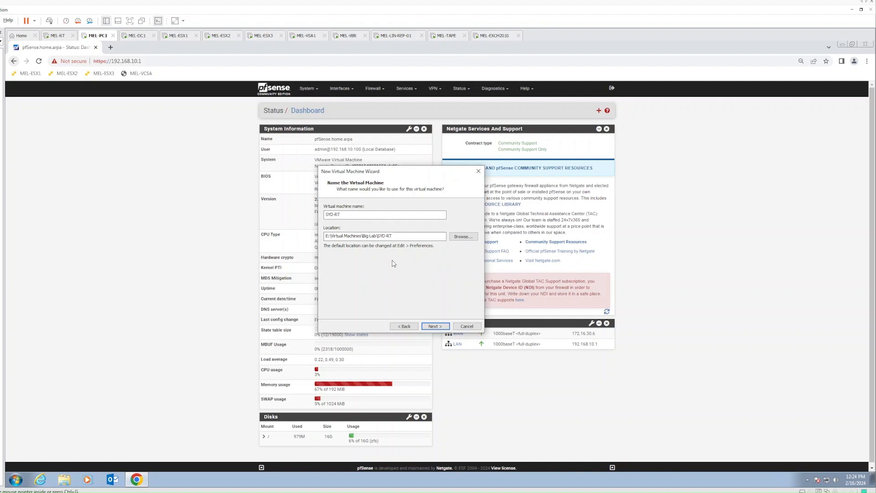
click(327, 235)
key(Delete)
key(Delete)
text(F:)
key(BackSpace)
text(E)
- Set the VM location to E:\Virtual Machines\LabbingIT\SYD-RT
click(462, 236)
scroll(410, 253, down, 2)
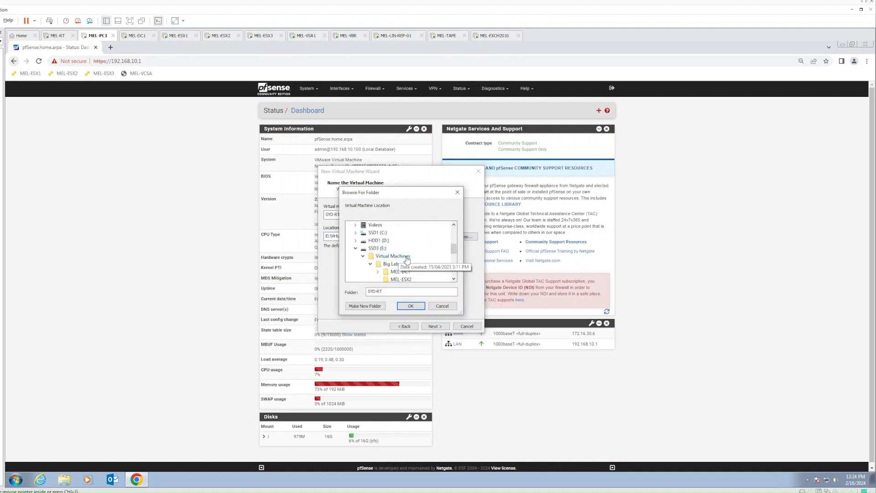
scroll(402, 253, down, 1)
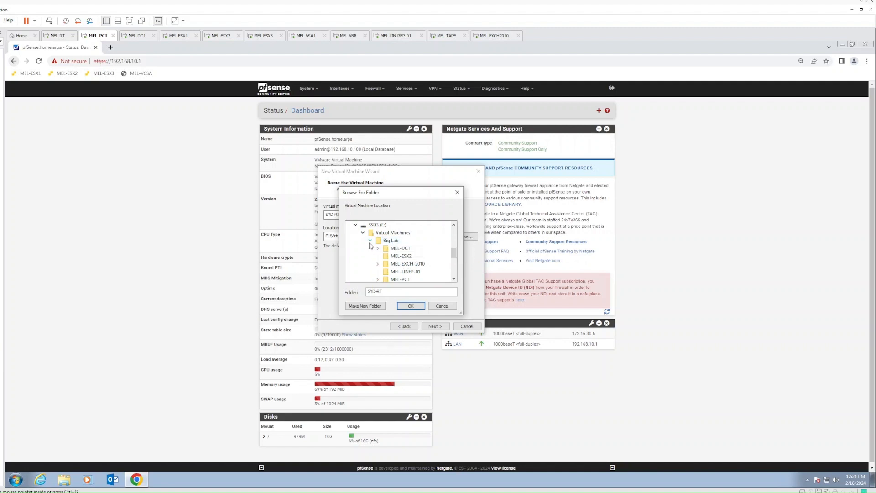
click(370, 242)
click(398, 250)
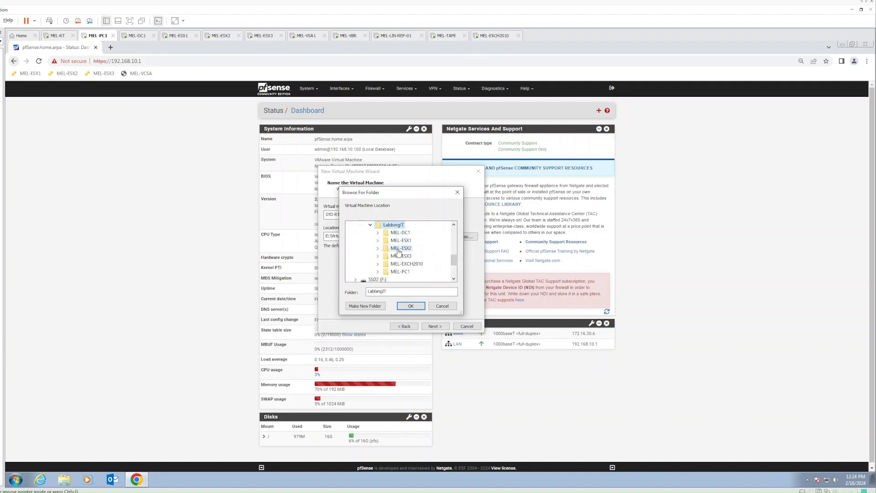
click(410, 306)
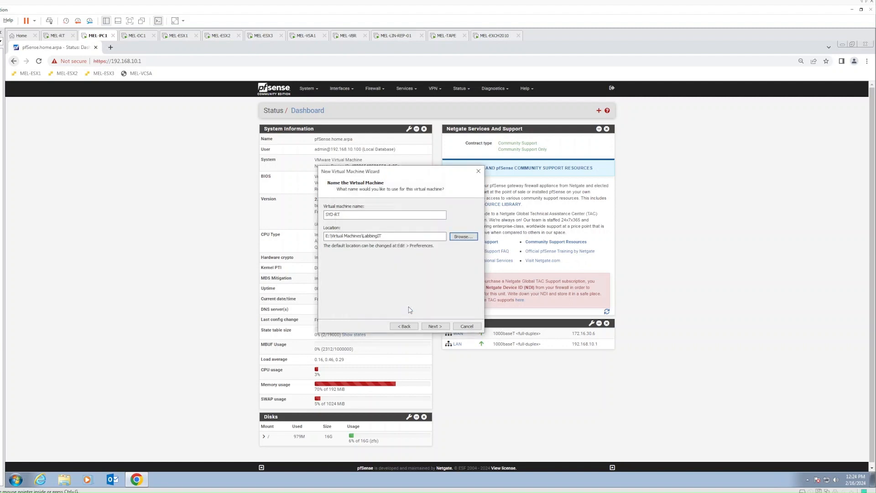
text(\SYD-RT)
- Keep the 20 GB disk, store it as a single file, and reach the summary
click(443, 327)
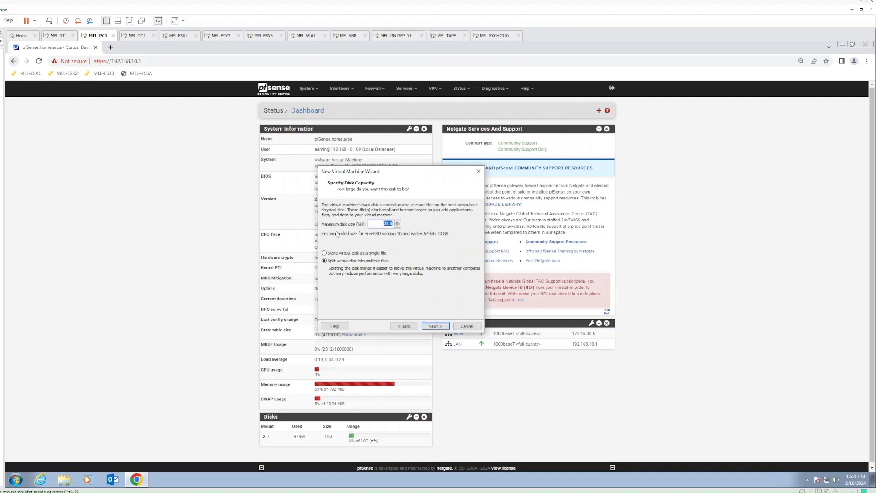
click(343, 257)
click(434, 326)
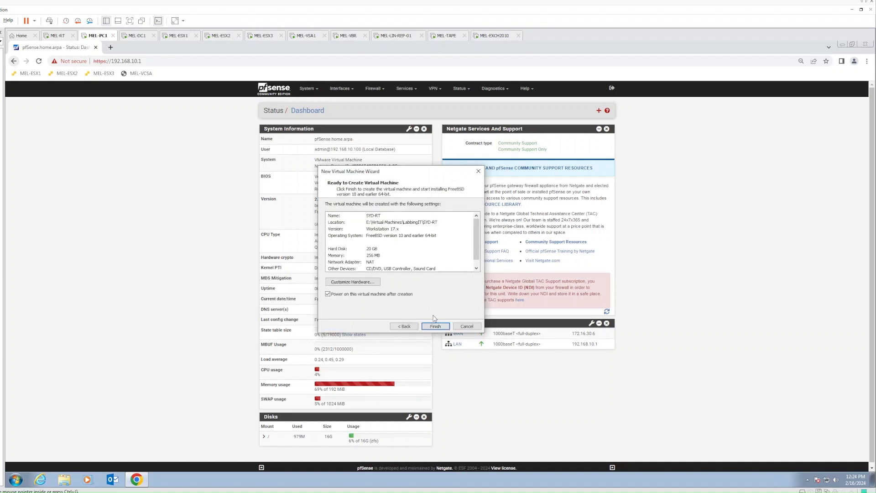
- Connect the first network adapter to custom VMnet2 and begin adding a second adapter
click(347, 283)
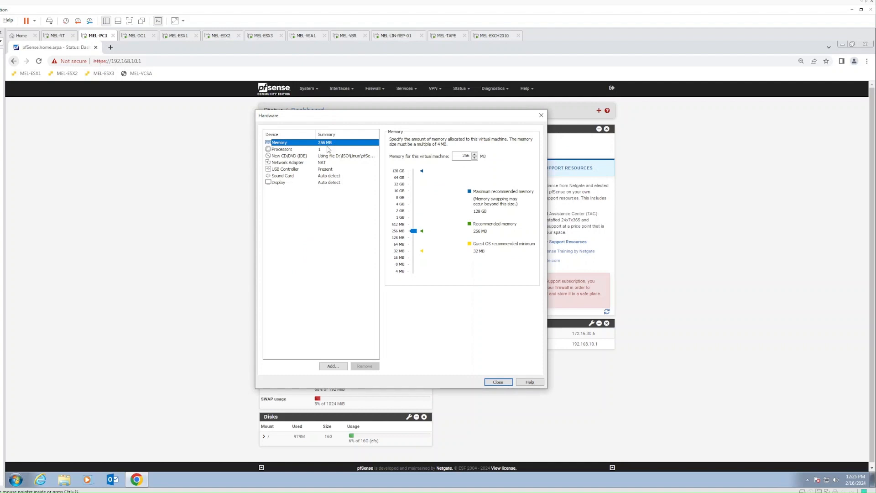
click(320, 150)
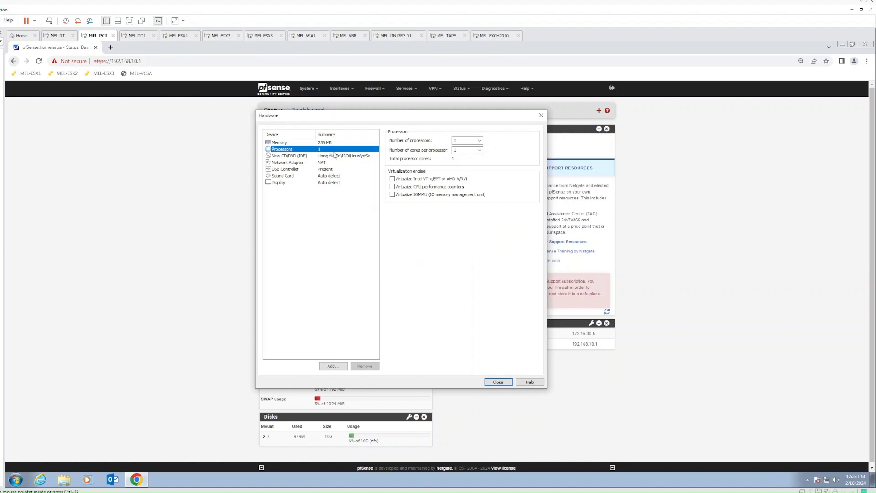
click(328, 163)
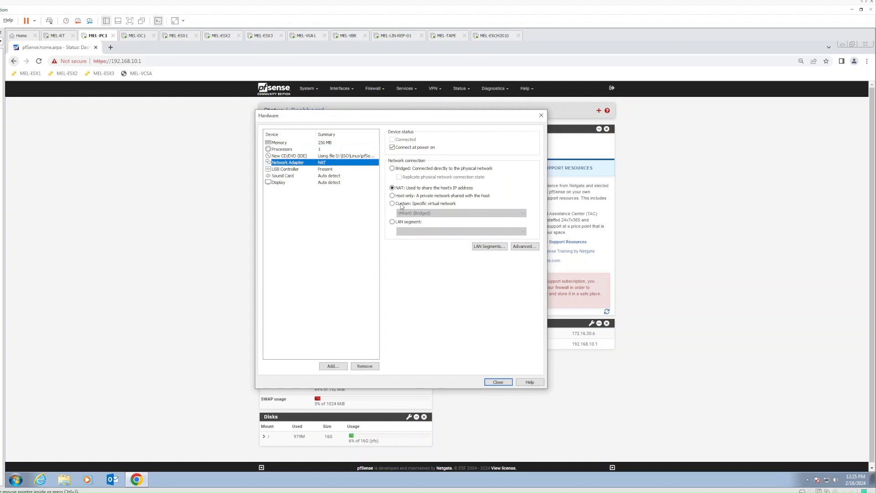
click(401, 204)
click(413, 213)
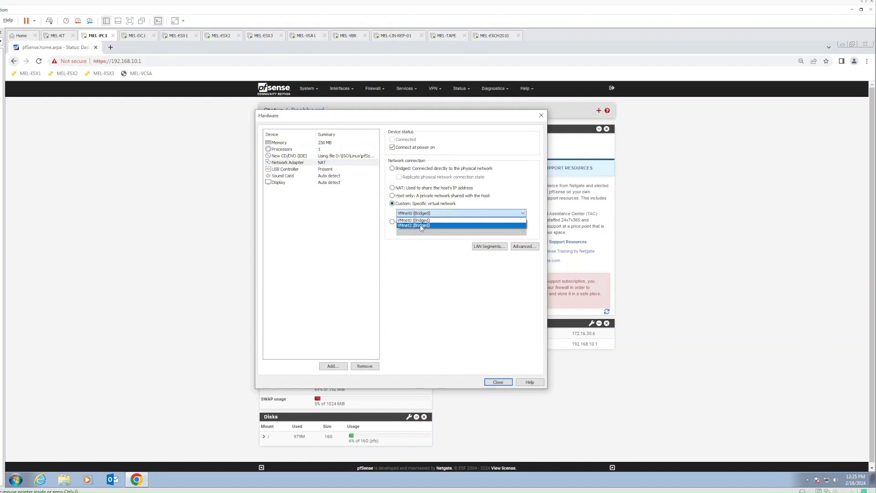
click(419, 225)
click(370, 257)
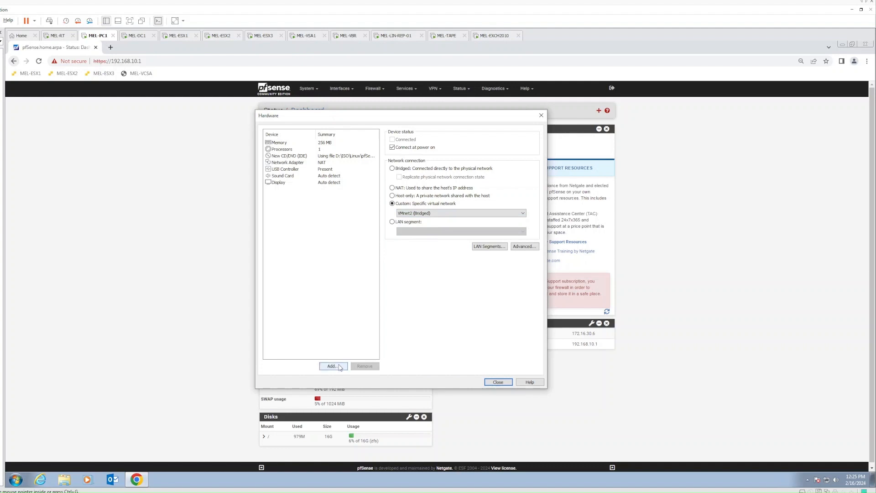
click(340, 367)
- Add a second network adapter attached to the 'Labbing IT - Sydney' LAN segment
click(345, 227)
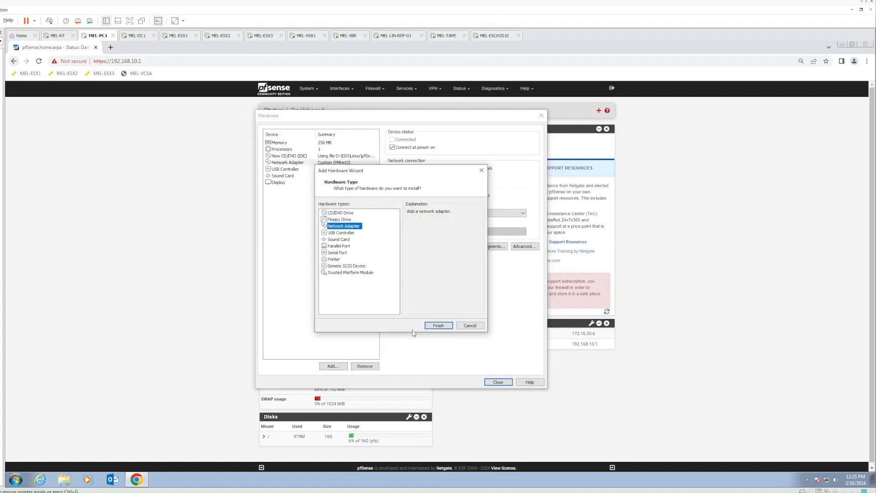
click(438, 327)
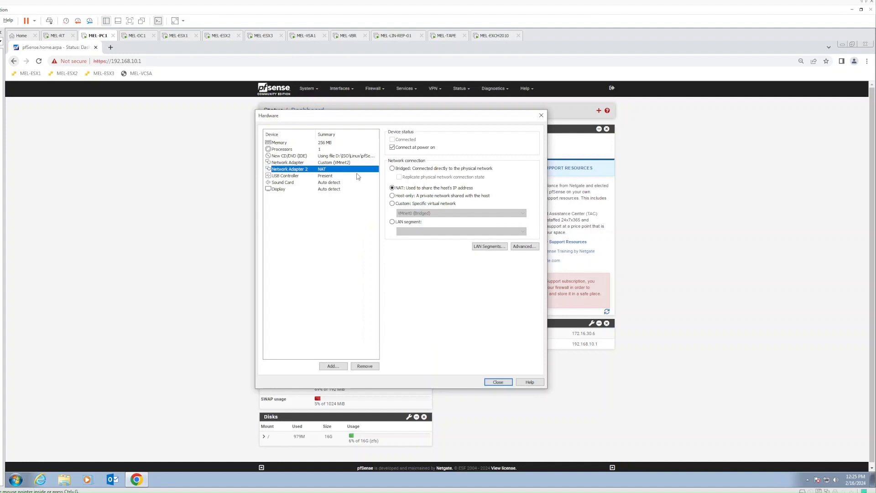
click(393, 222)
click(437, 232)
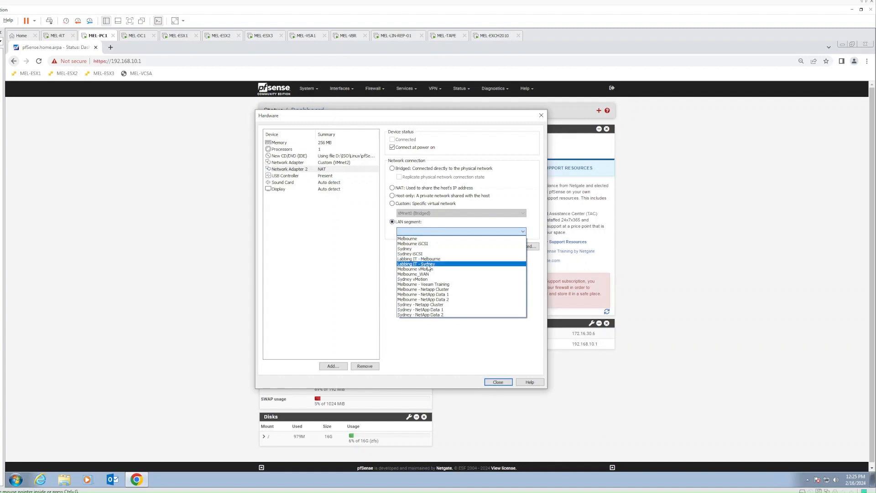
click(431, 265)
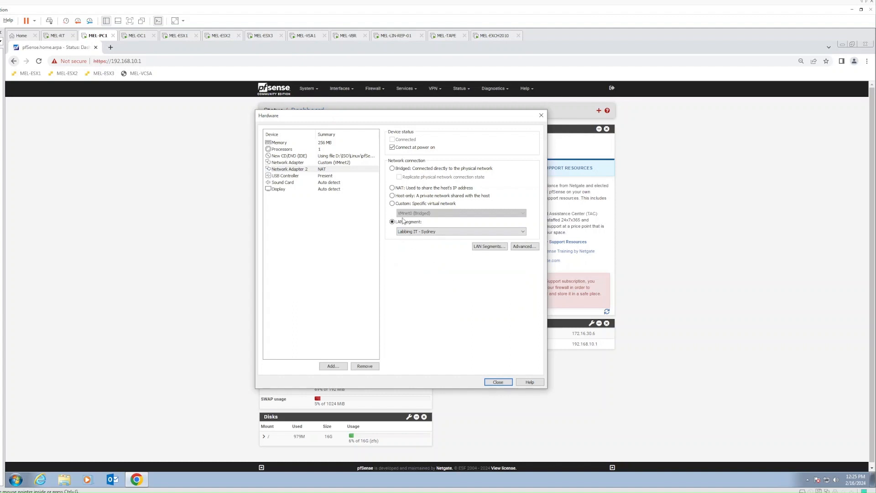
- Review the global LAN segments list, keep 'Labbing IT - Sydney' selected, and close hardware settings
click(483, 249)
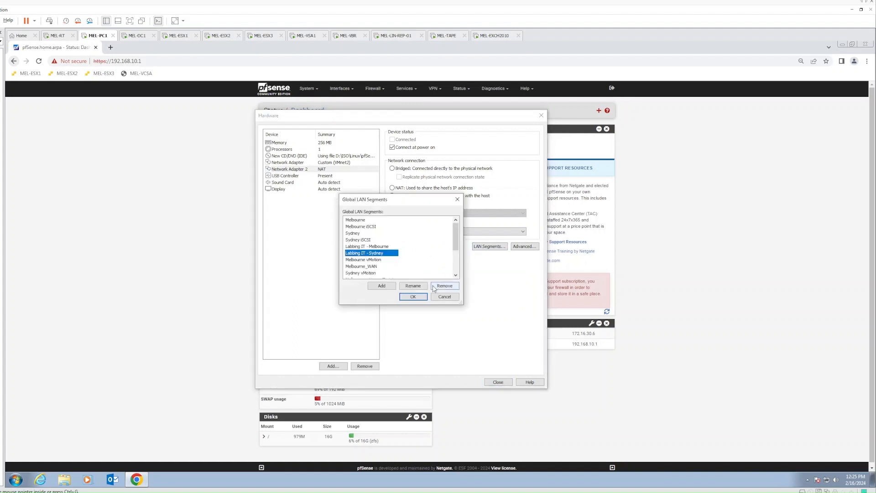
click(444, 296)
click(492, 247)
click(444, 296)
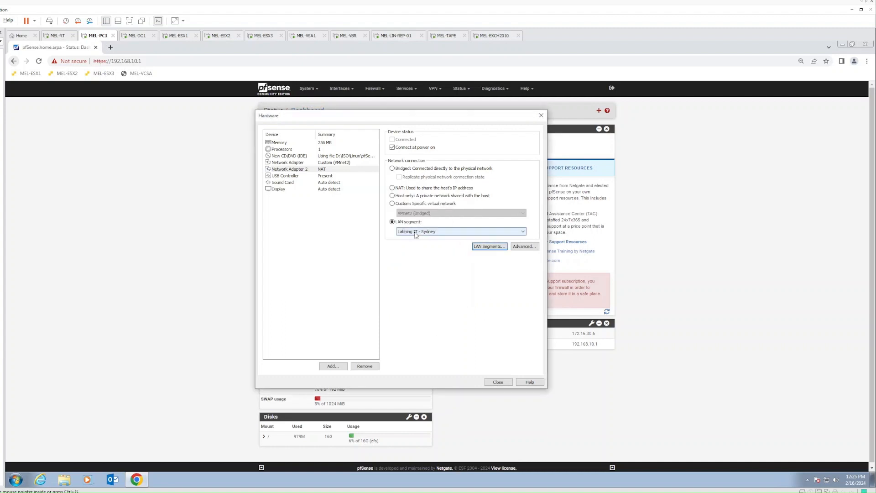
click(430, 233)
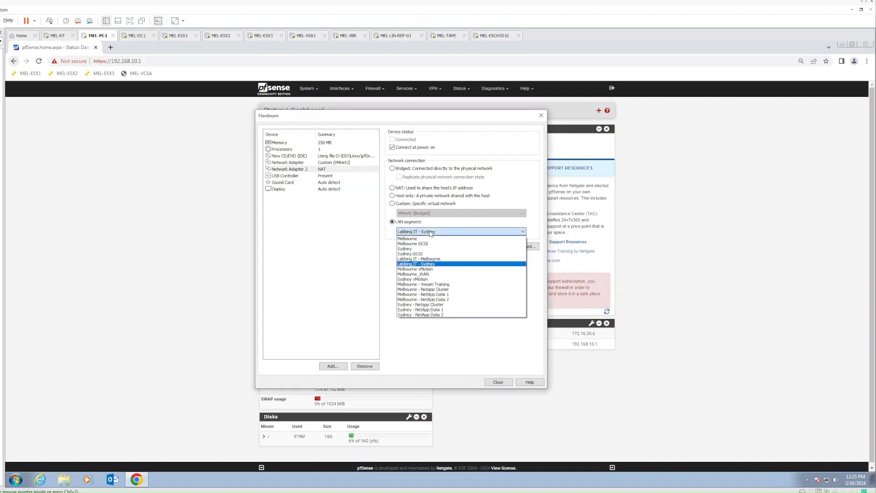
click(427, 264)
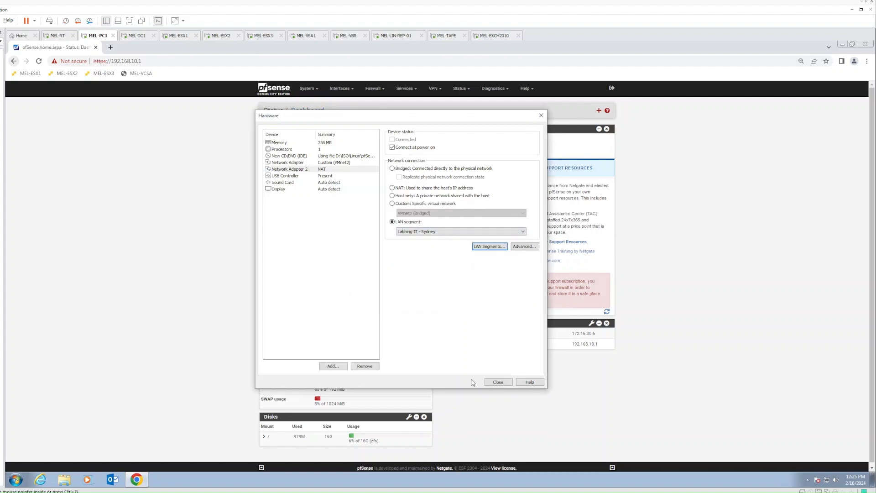
click(497, 383)
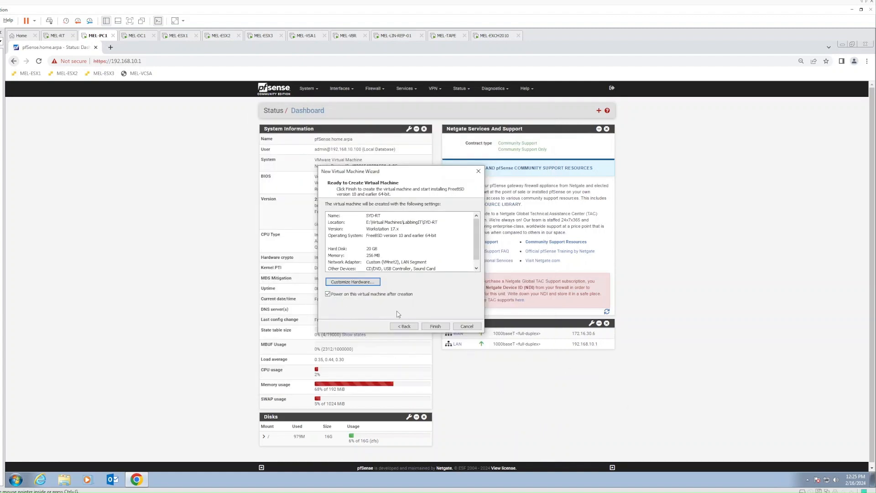
- Finish the wizard so SYD-RT is created and powers on into the pfSense installer
click(433, 327)
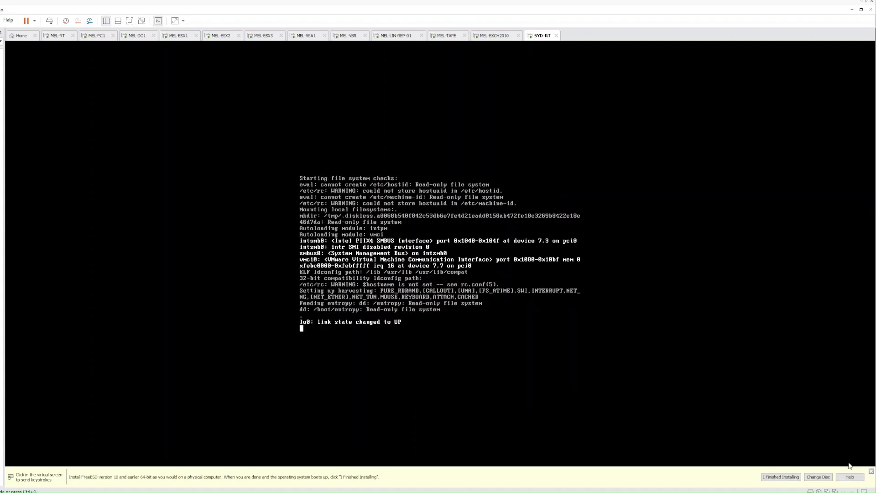
- Dismiss the hint bar, accept the pfSense copyright notice, and select Install
click(872, 473)
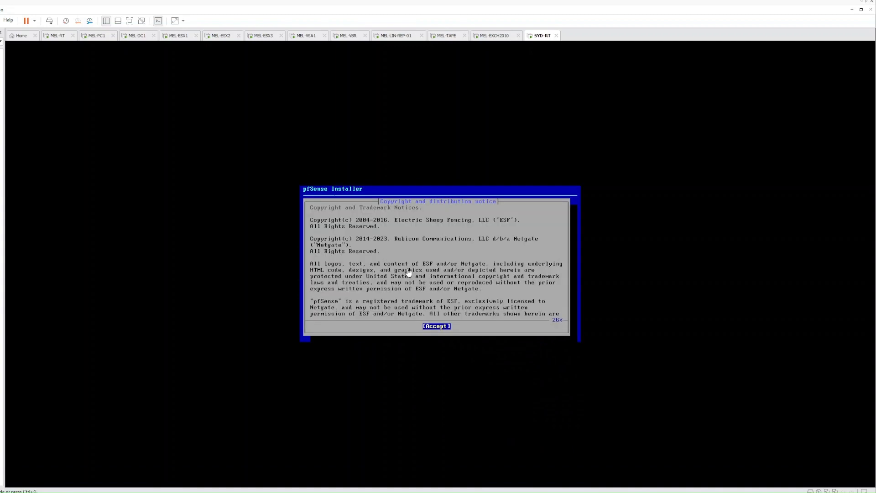
click(396, 277)
key(Return)
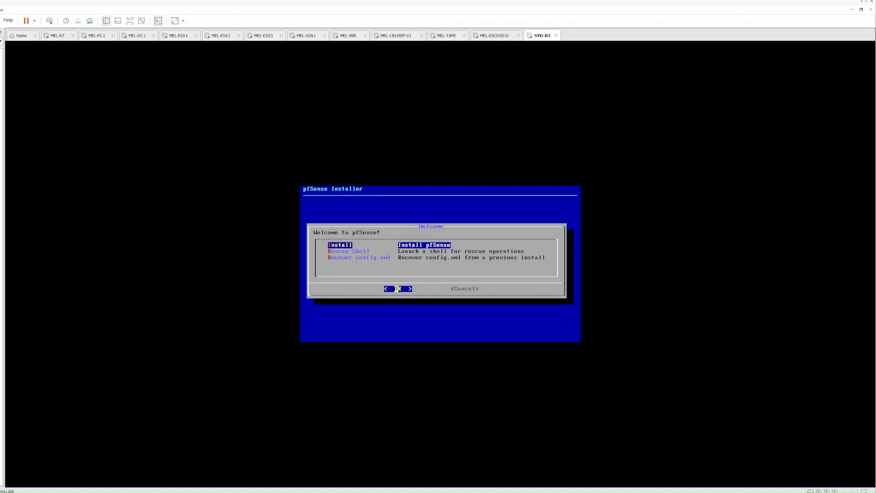
key(Return)
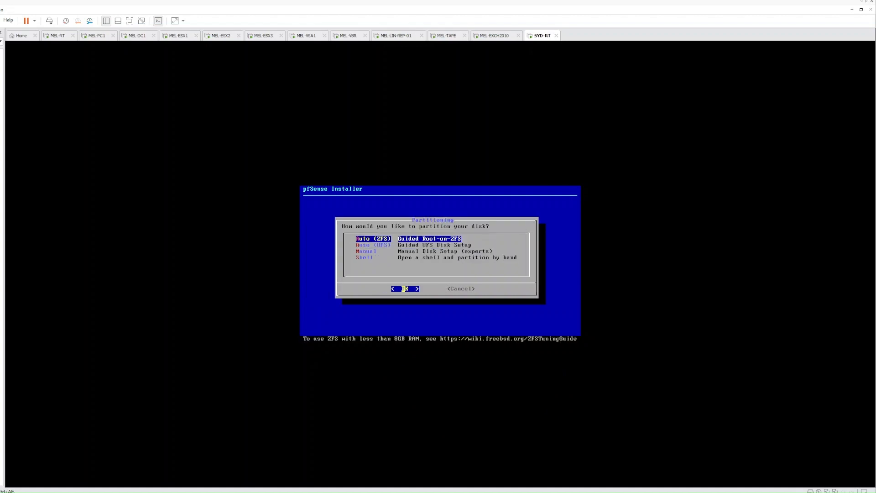
- Choose Auto (ZFS) with a stripe pool on disk da0, moving to YES on the erase prompt
key(Return)
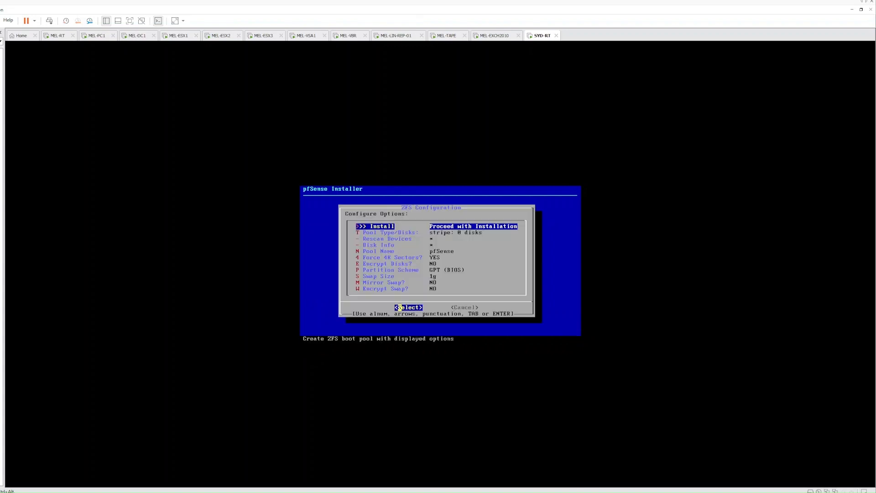
key(Down)
key(Return)
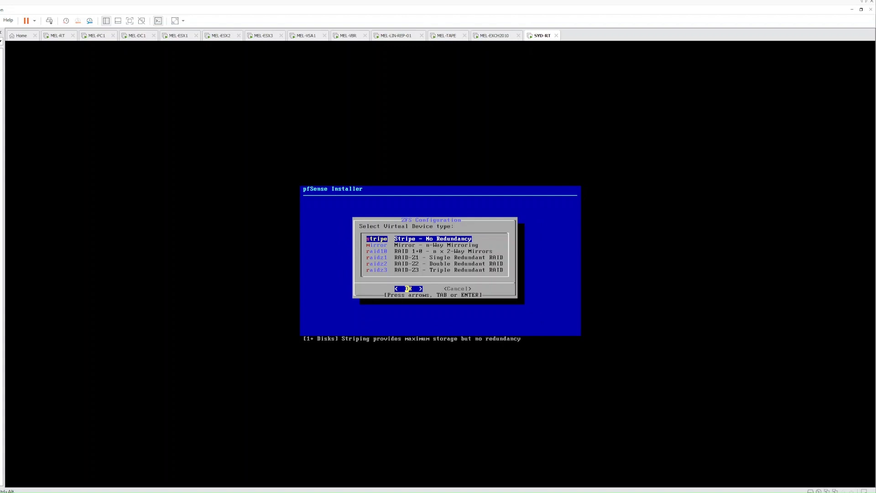
key(Return)
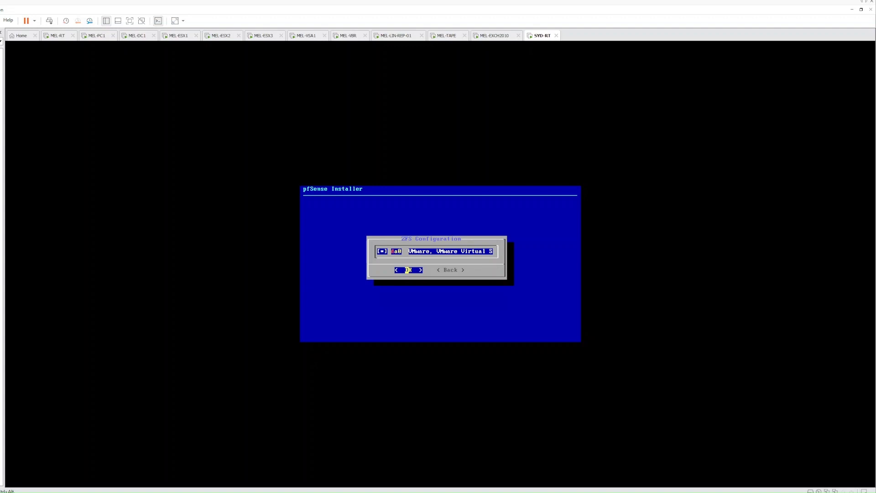
key(Return)
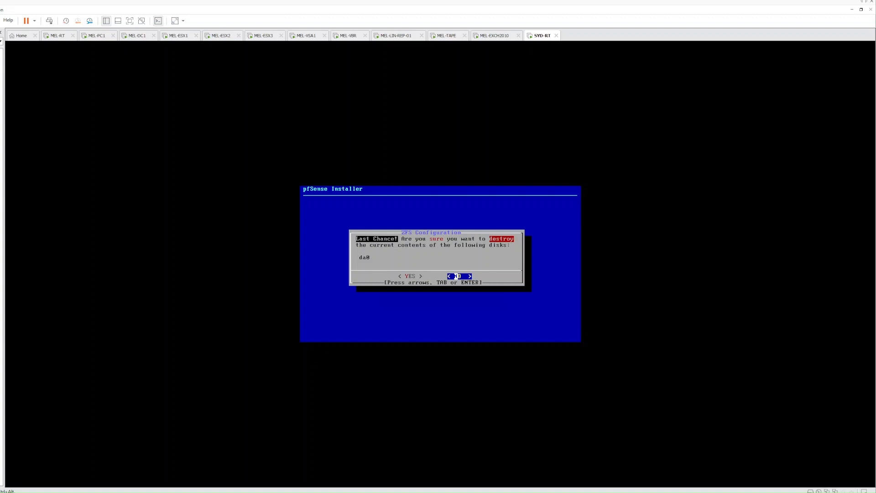
key(Left)
- Confirm the Last Chance erase of da0, then choose Reboot once installation completes
key(Return)
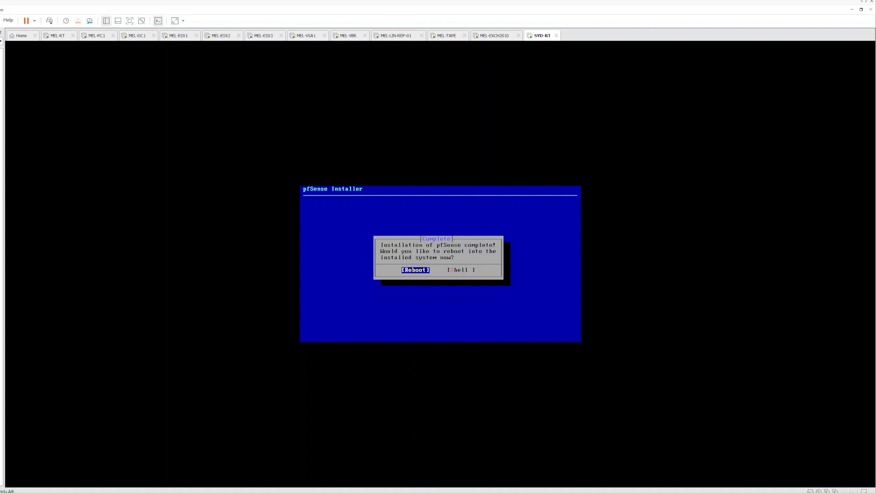
key(Return)
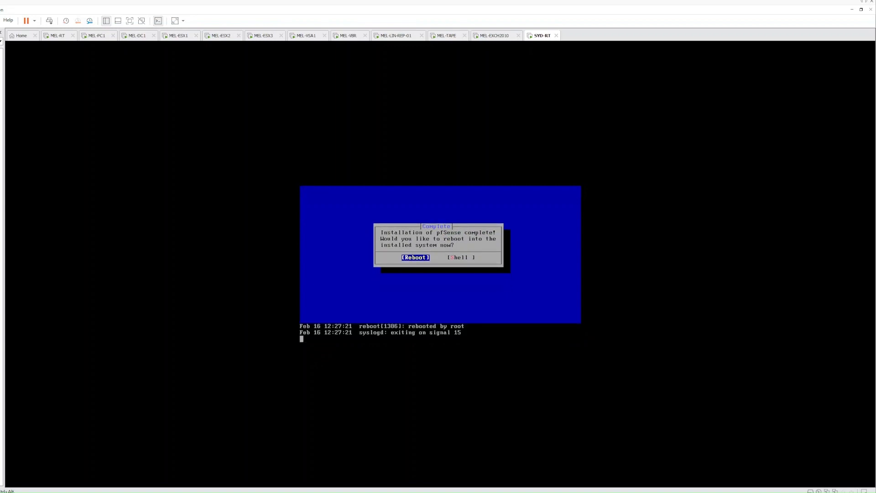
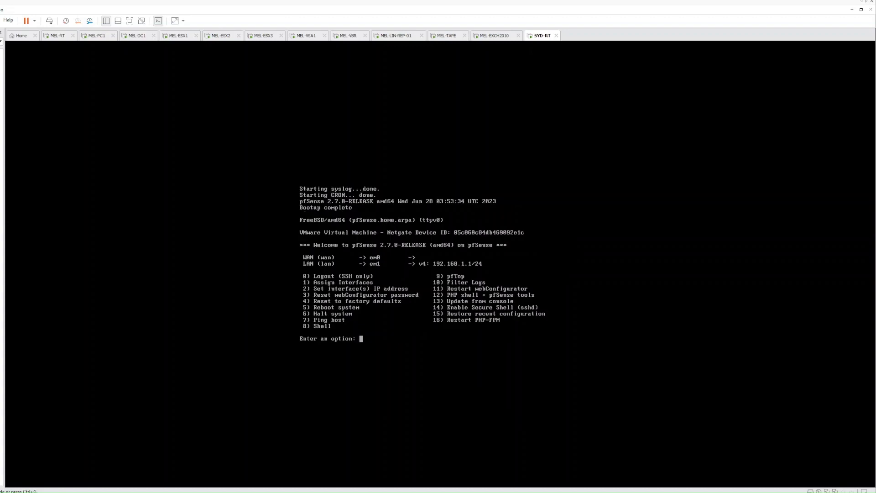
- In the SYD-RT console, give WAN (interface 1) the static address 172.16.30.8/24 instead of DHCP
key(ctrl+g)
text(2)
key(Return)
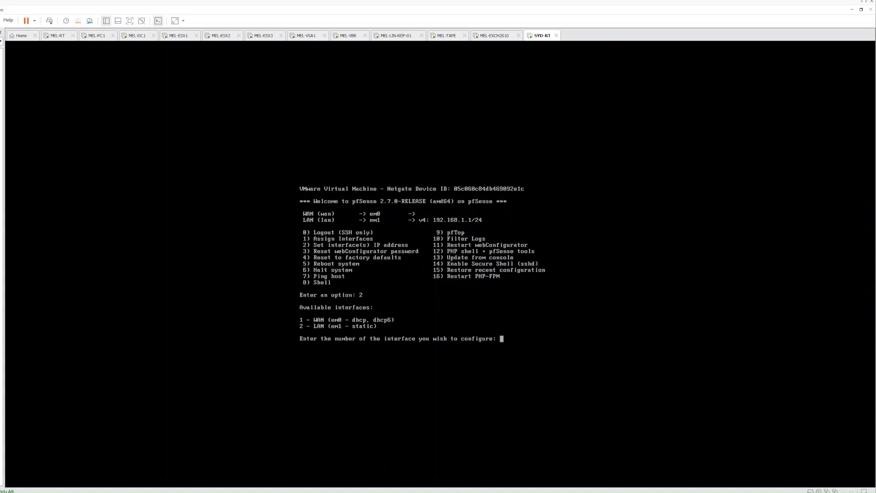
text(1)
key(Return)
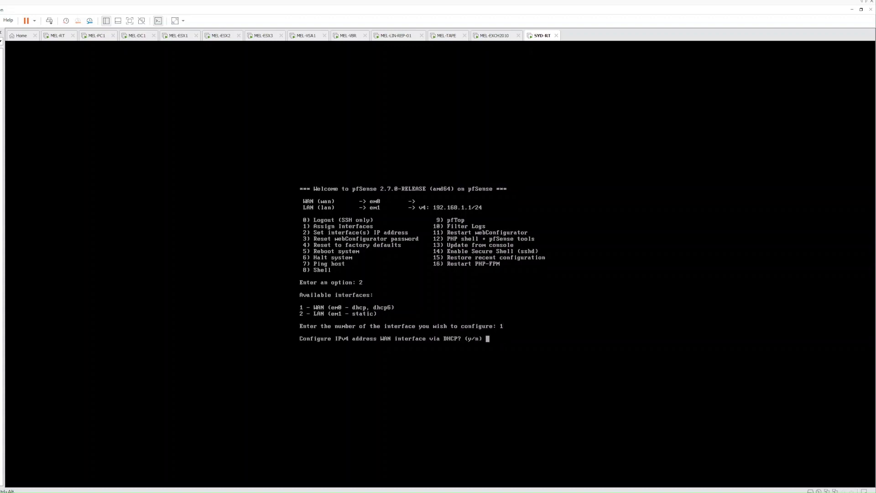
text(n)
key(Return)
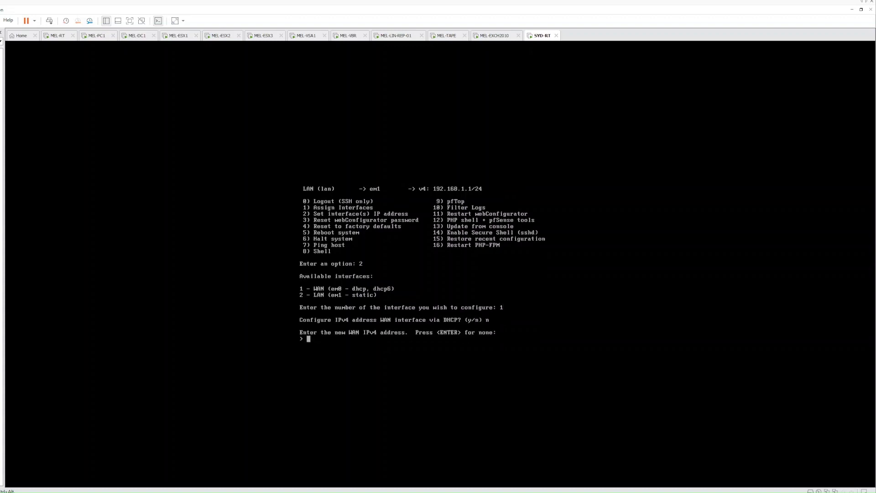
text(172.16.30.8)
key(Return)
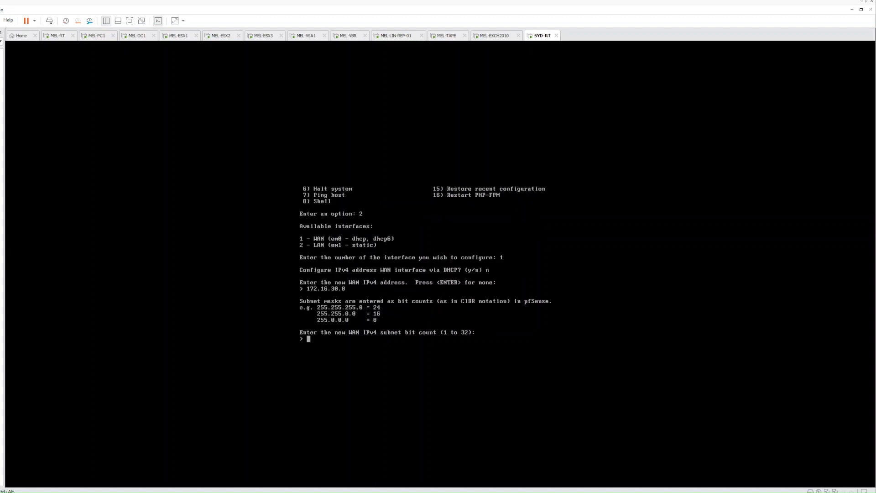
text(24)
key(Return)
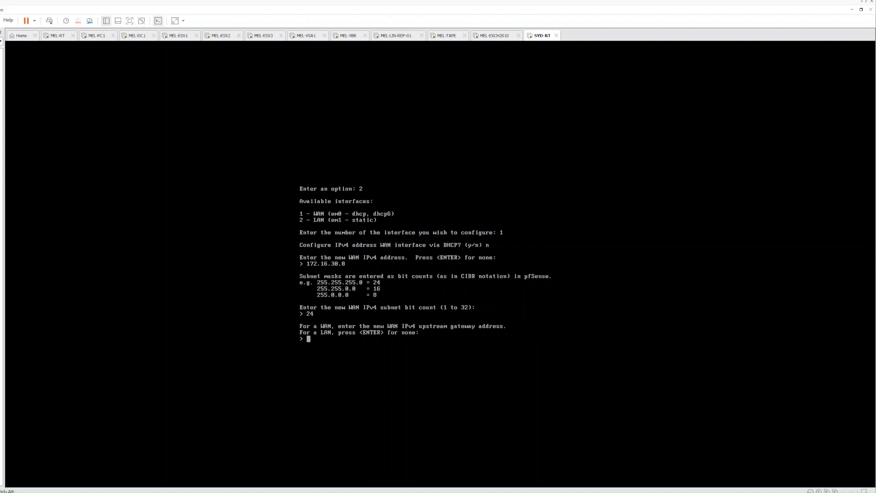
- Make 172.16.30.1 the WAN default gateway, skip IPv6 and DHCP, and keep HTTPS
text(172.16.30.1)
key(Return)
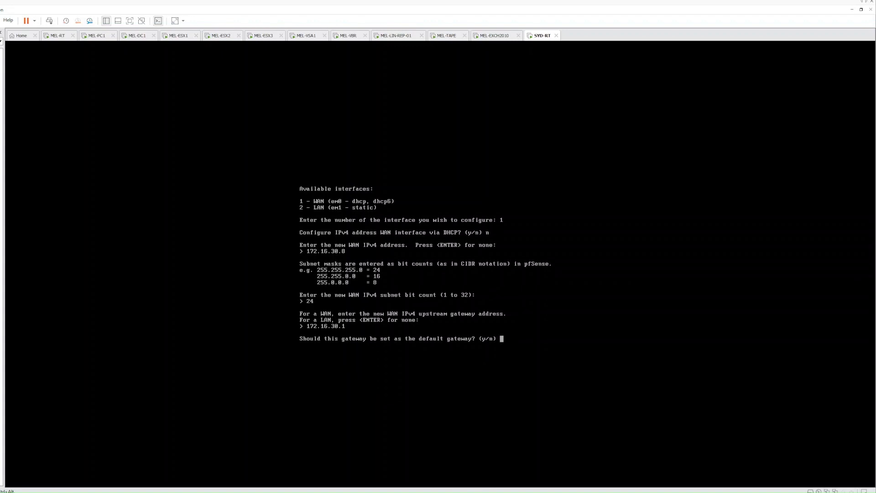
text(y)
key(Return)
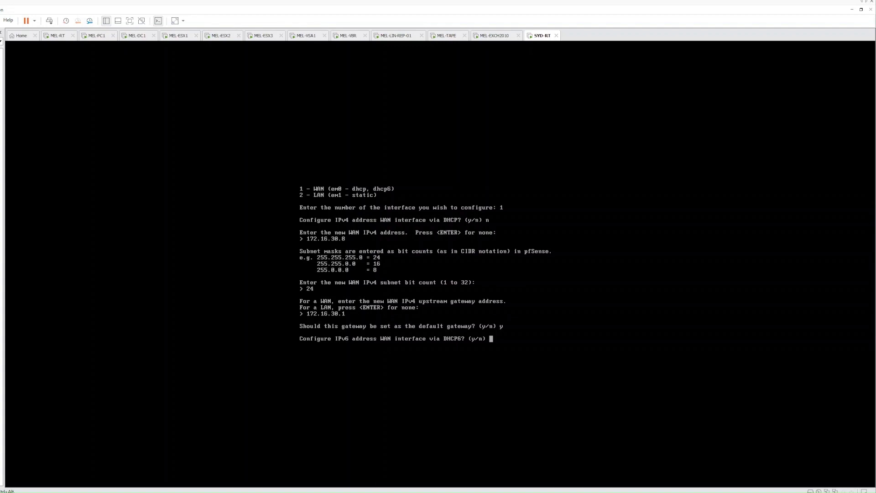
text(n)
key(Return)
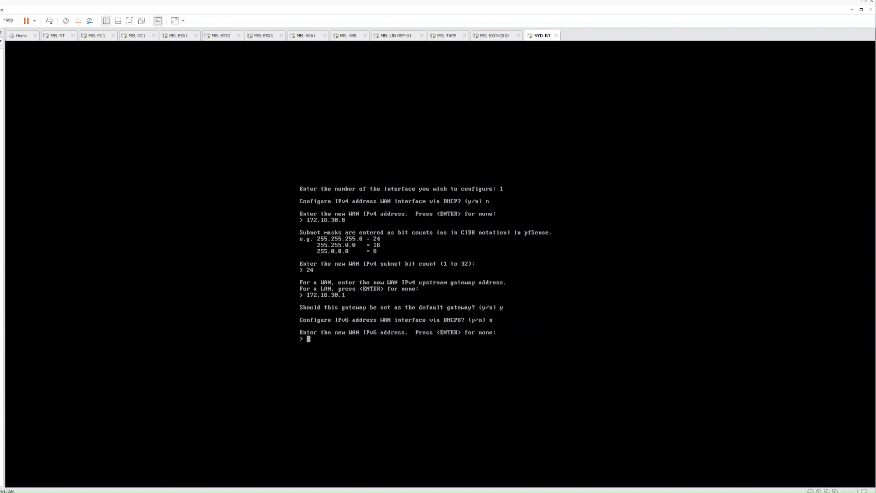
key(Return)
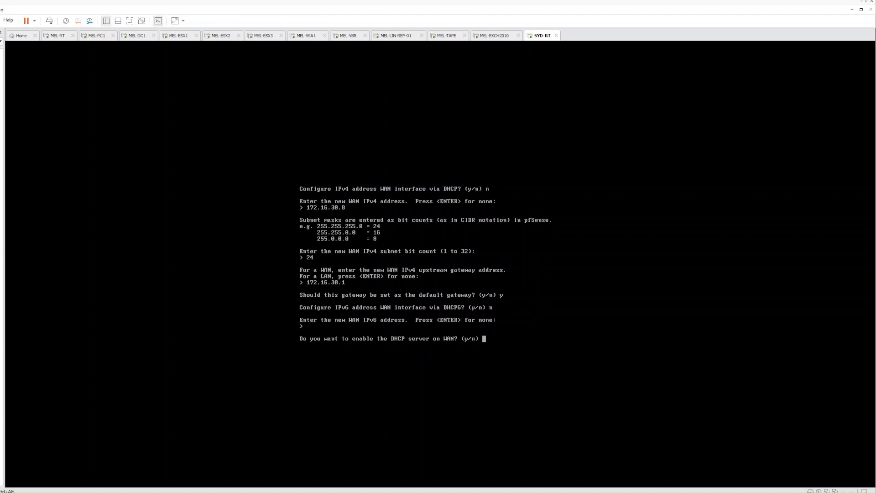
text(n)
key(Return)
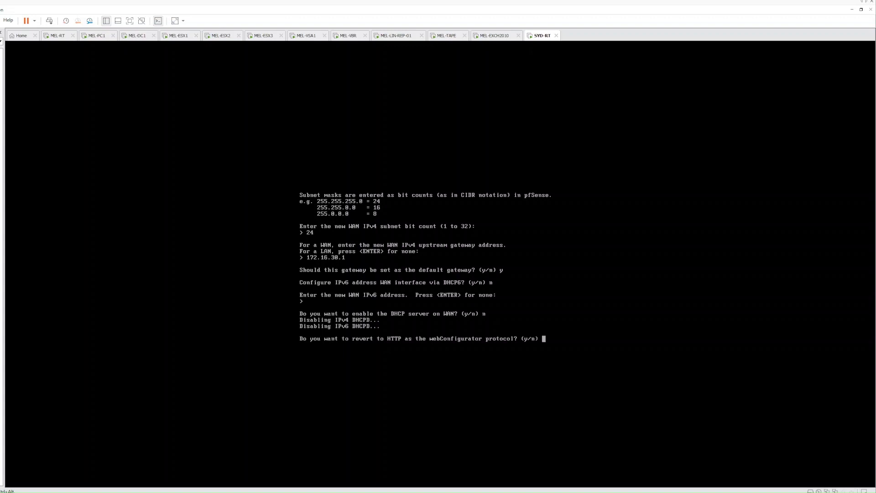
text(n)
key(Return)
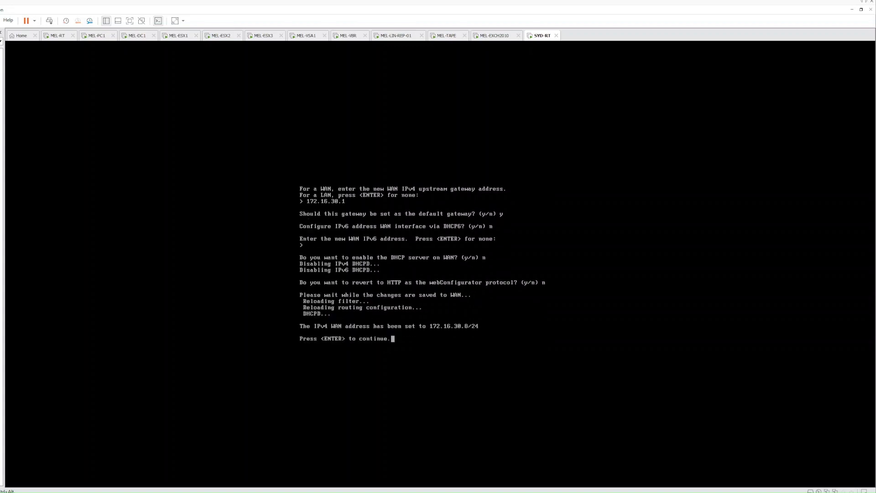
key(Return)
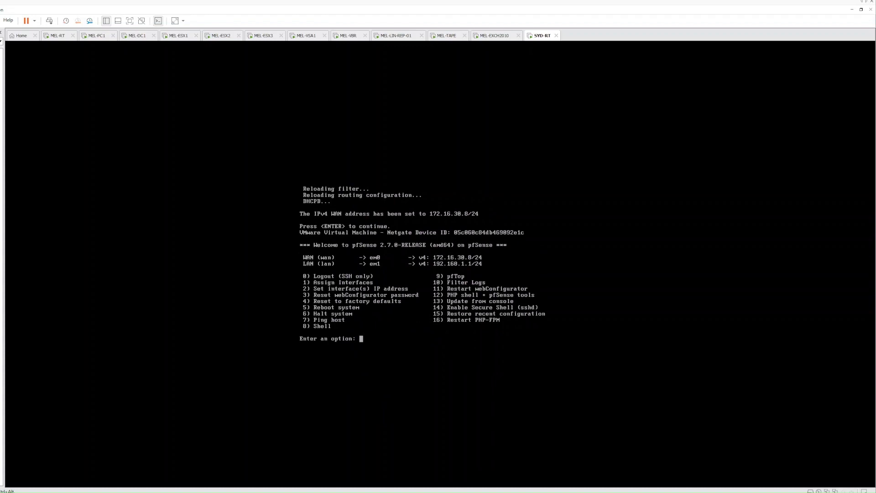
- Give LAN (interface 2) the static address 192.168.20.1/24 instead of DHCP
text(2)
key(Return)
text(2)
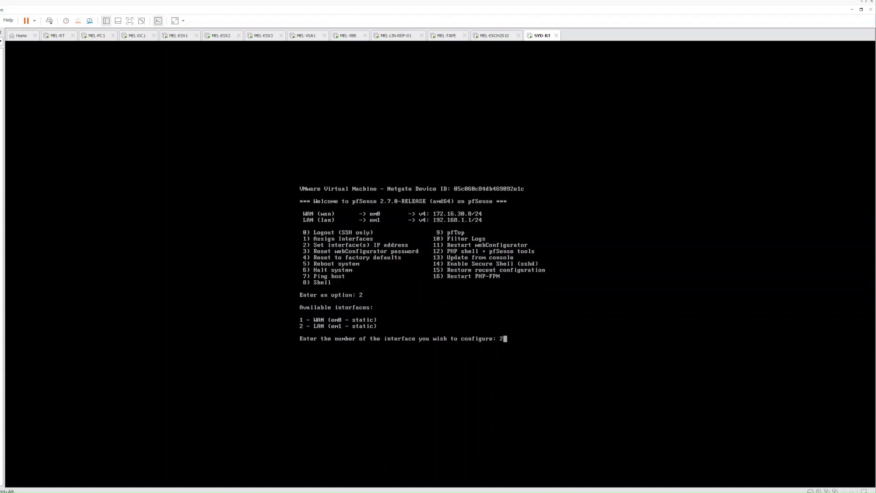
key(Return)
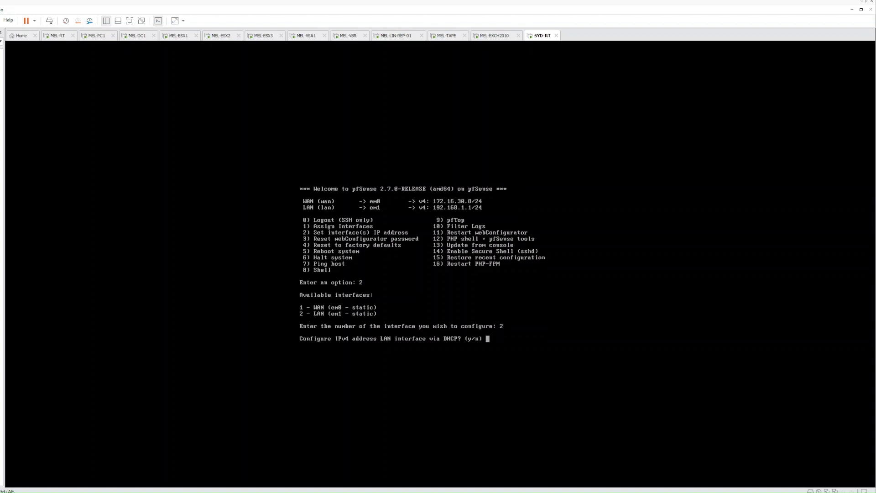
text(n)
key(Return)
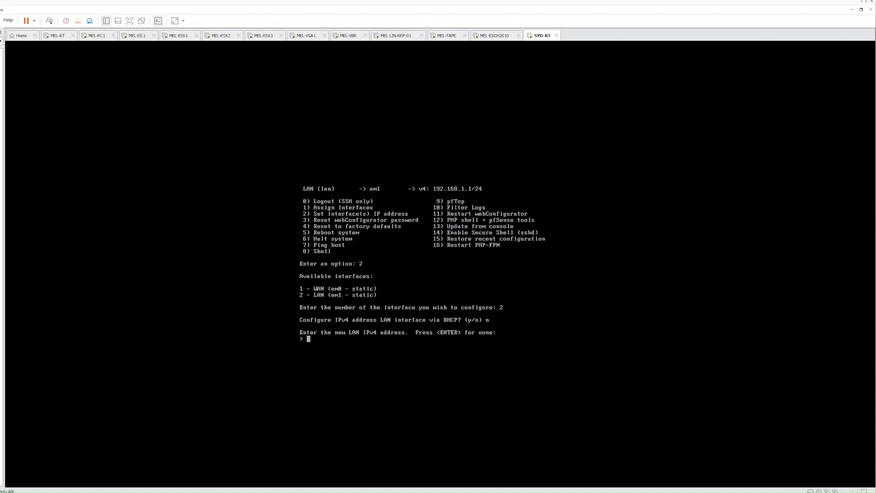
text(192.168.20.1)
key(Return)
text(24)
key(Return)
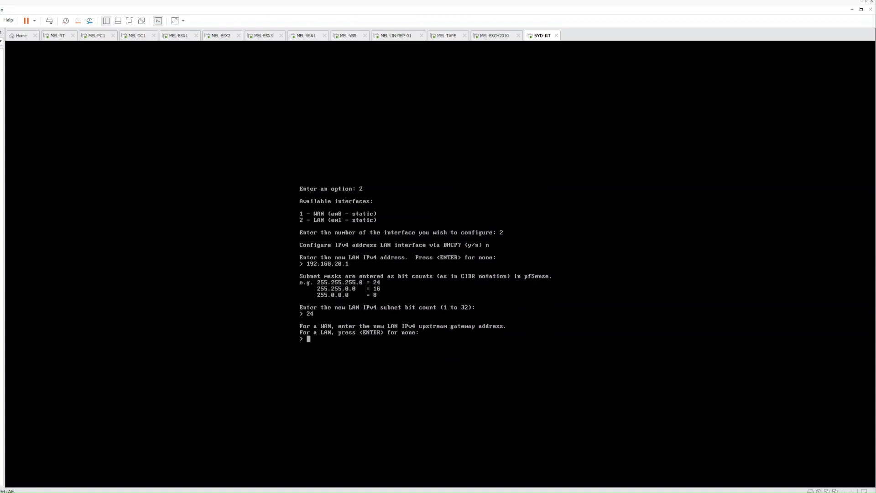
- Leave the LAN without gateway, IPv6 or DHCP server, keep HTTPS, and release the VM
key(Return)
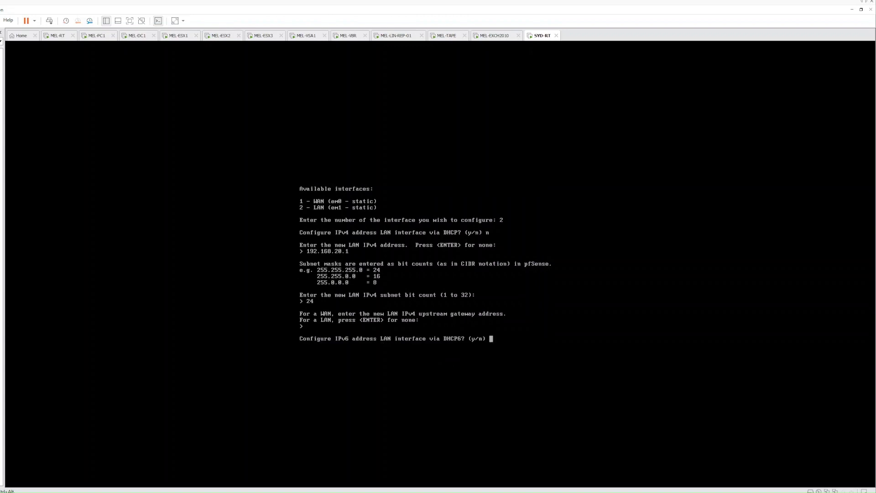
text(n)
key(Return)
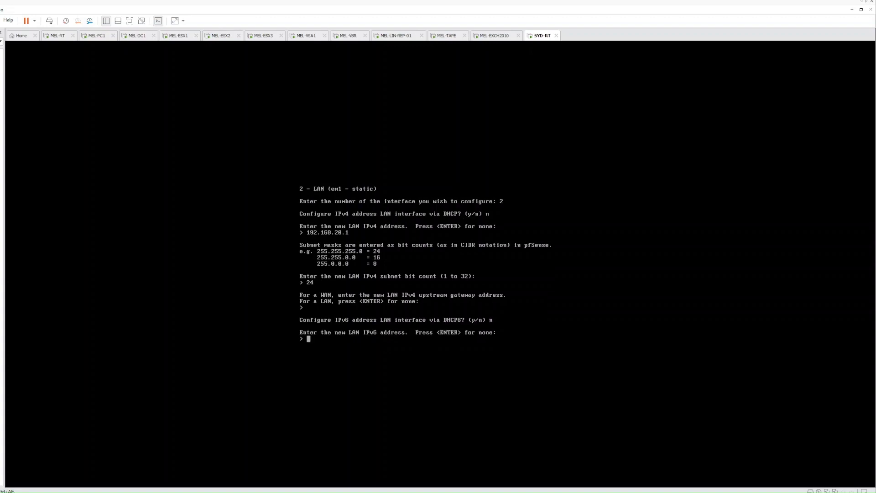
key(Return)
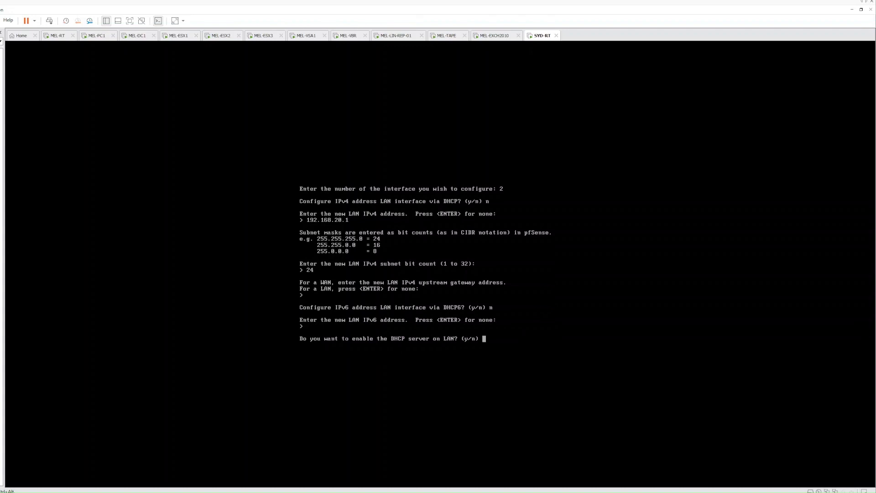
text(n)
key(Return)
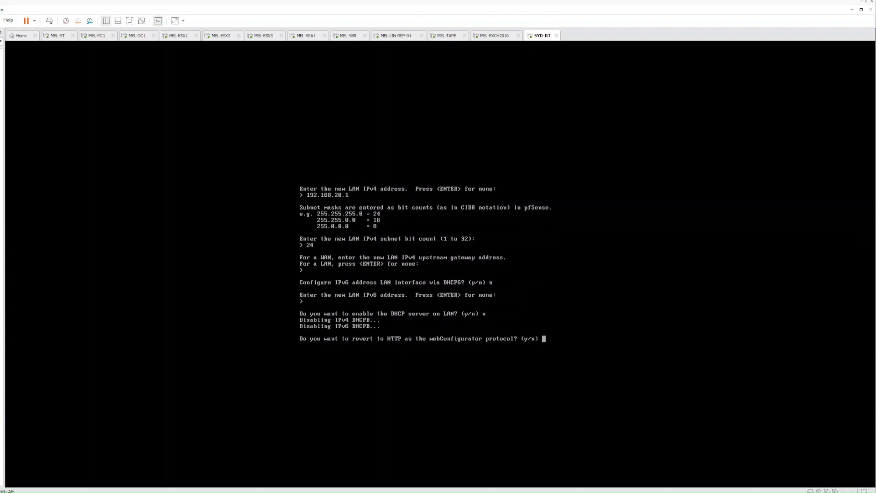
text(n)
key(Return)
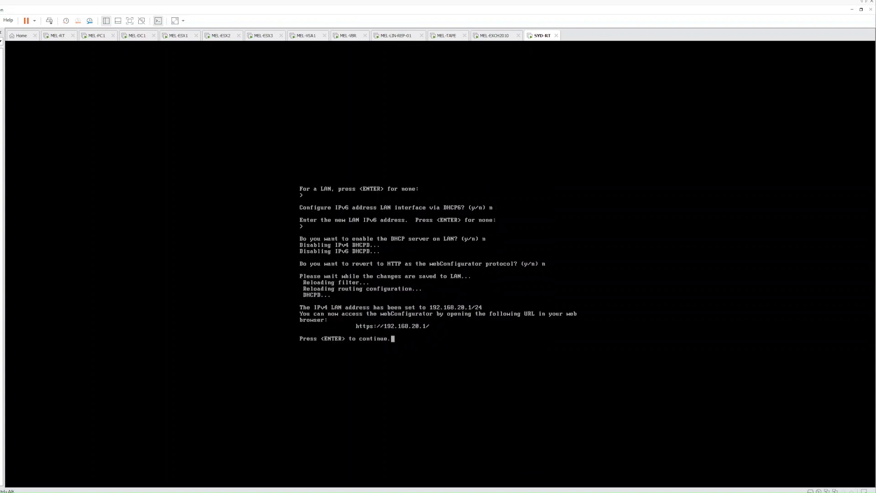
key(Return)
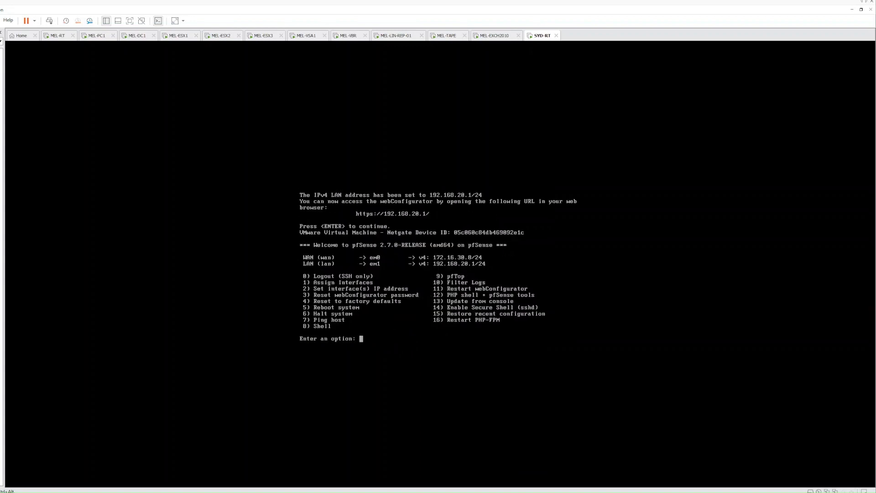
key(ctrl+alt)
- On MEL-PC1, ping 192.168.20.1 from a command prompt and stop it after the timeouts
click(91, 38)
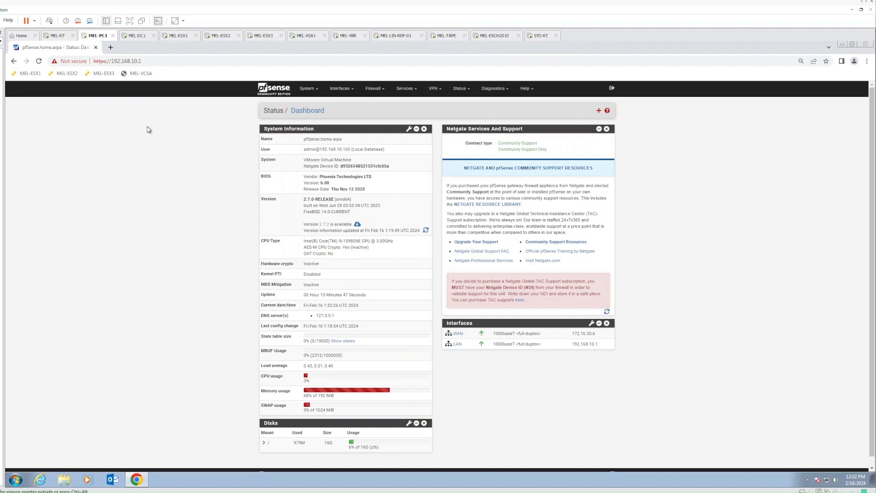
click(16, 480)
text(cmd)
key(Return)
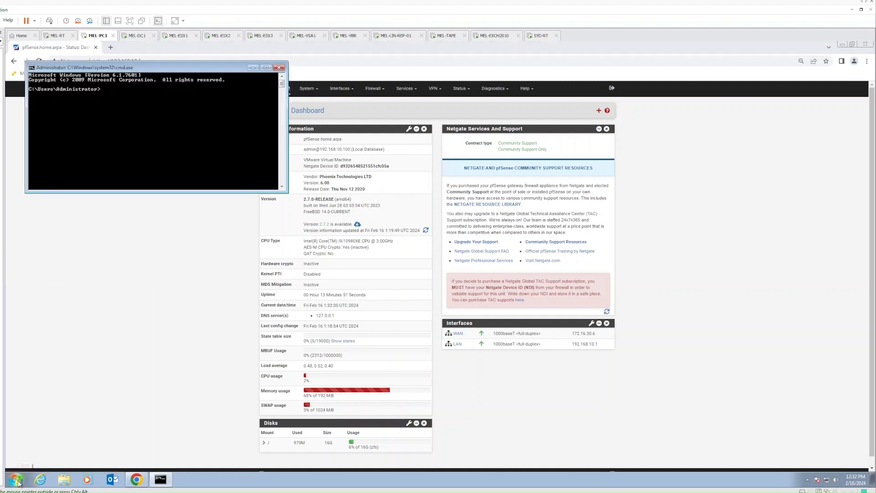
text(ping 192.168.20.1)
key(Return)
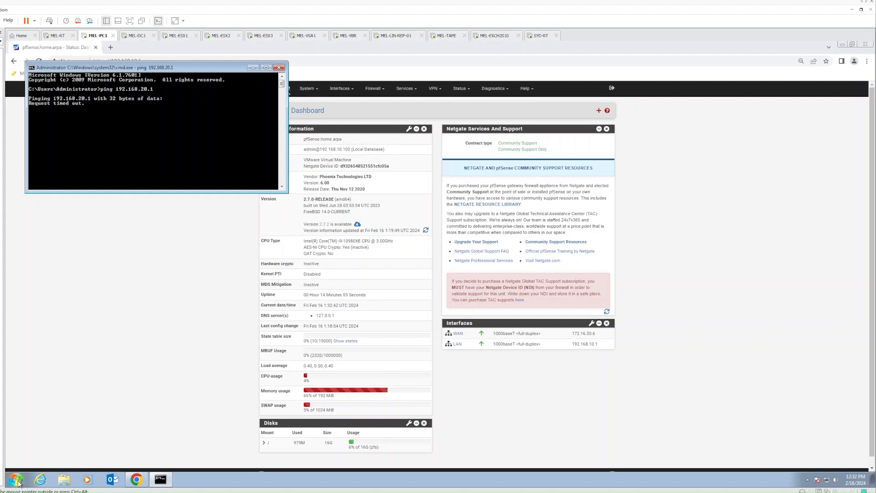
key(ctrl+c)
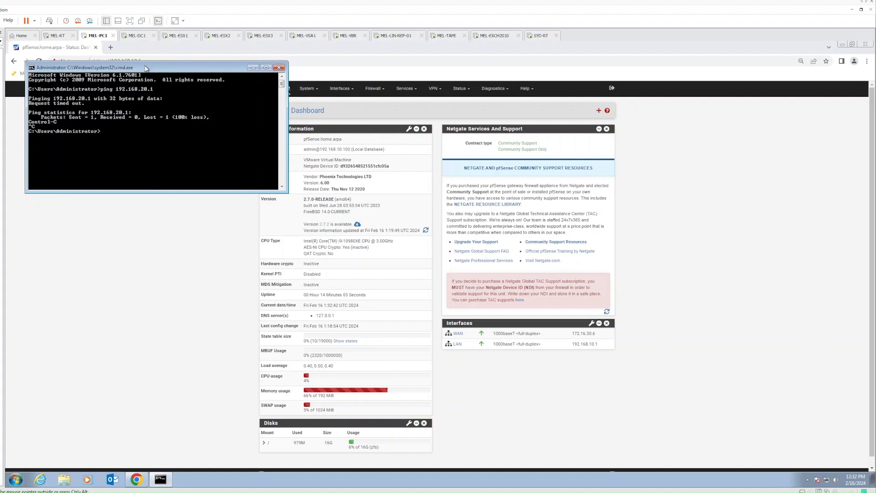
- Move the command window aside, widen the Library pane, and select the Windows 10 Template
drag(145, 68, 178, 122)
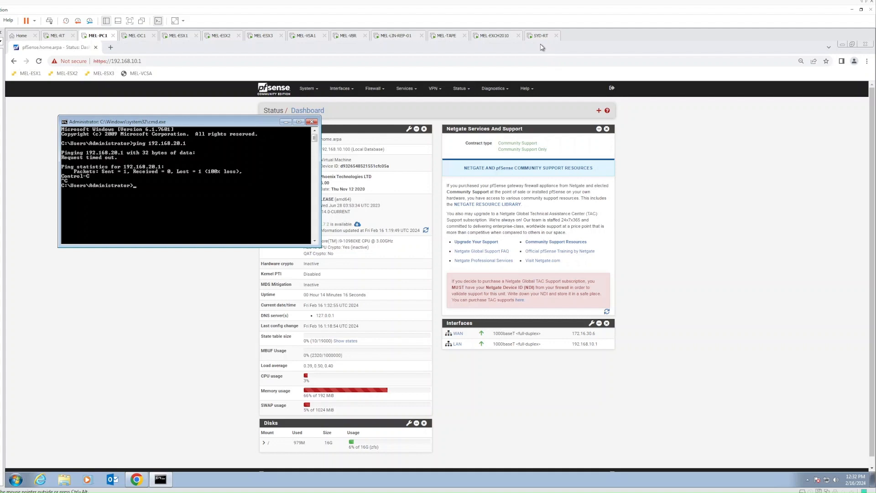
drag(167, 121, 212, 139)
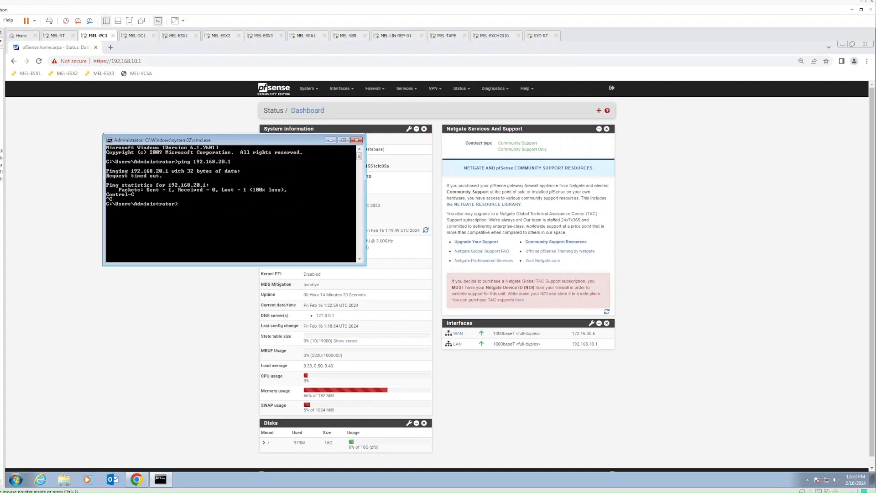
drag(5, 216, 24, 216)
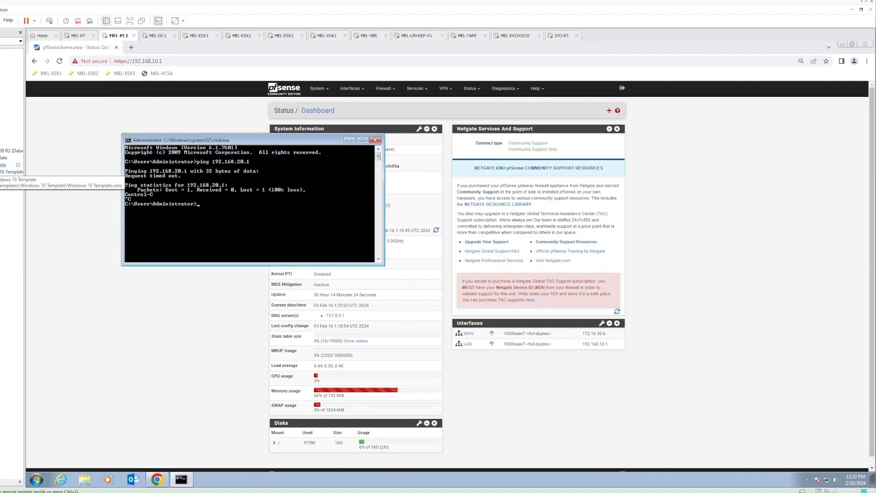
click(4, 165)
- Start a full clone of the Windows 10 Template from its existing snapshot
double_click(3, 165)
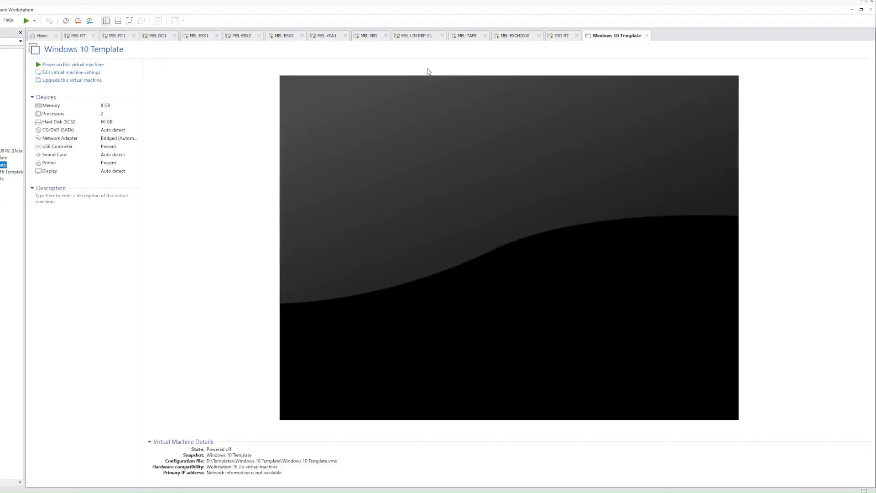
right_click(615, 40)
mouse_move(647, 124)
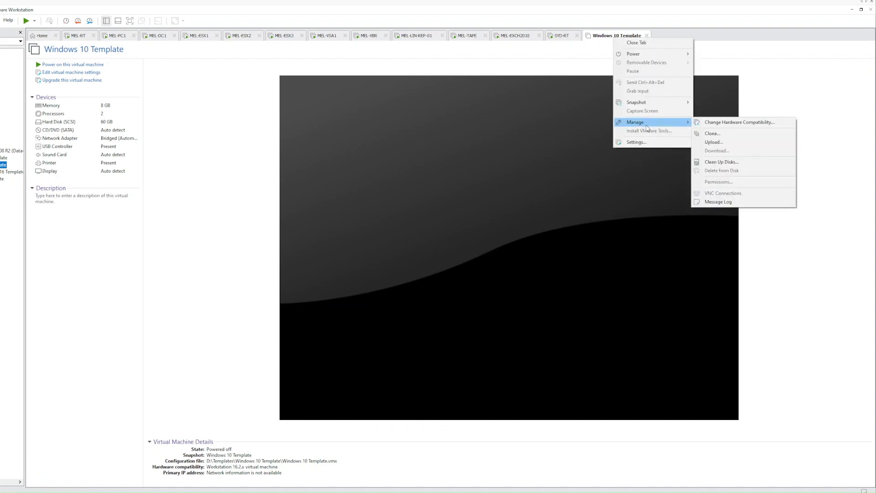
click(716, 134)
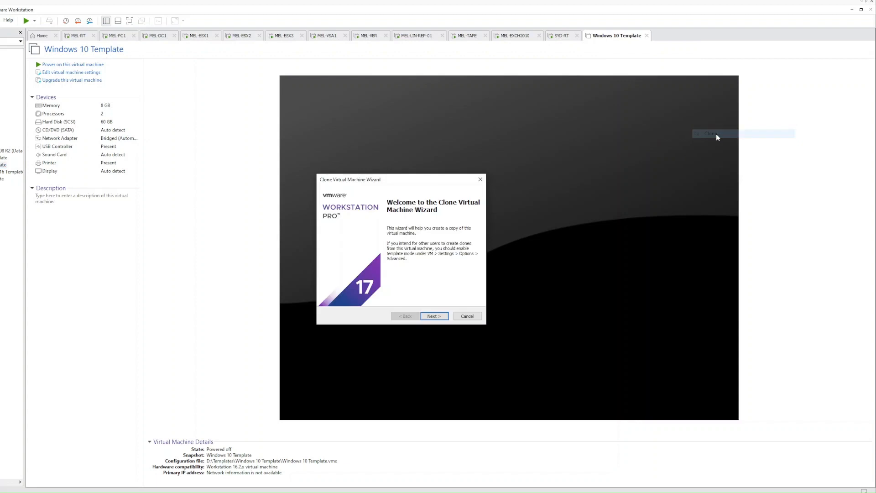
click(441, 318)
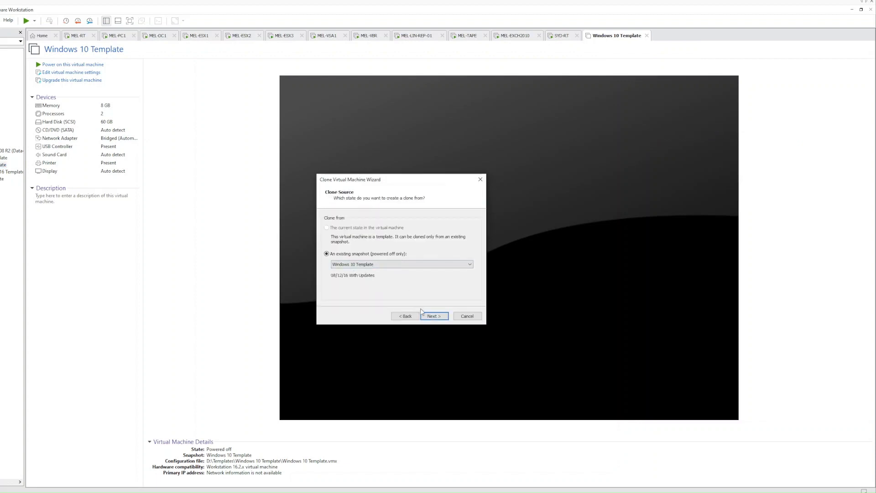
click(433, 316)
click(346, 260)
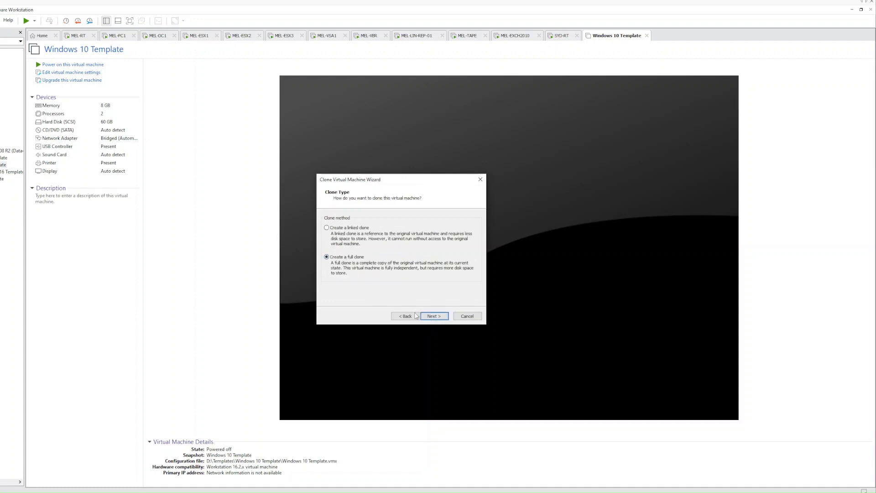
click(439, 317)
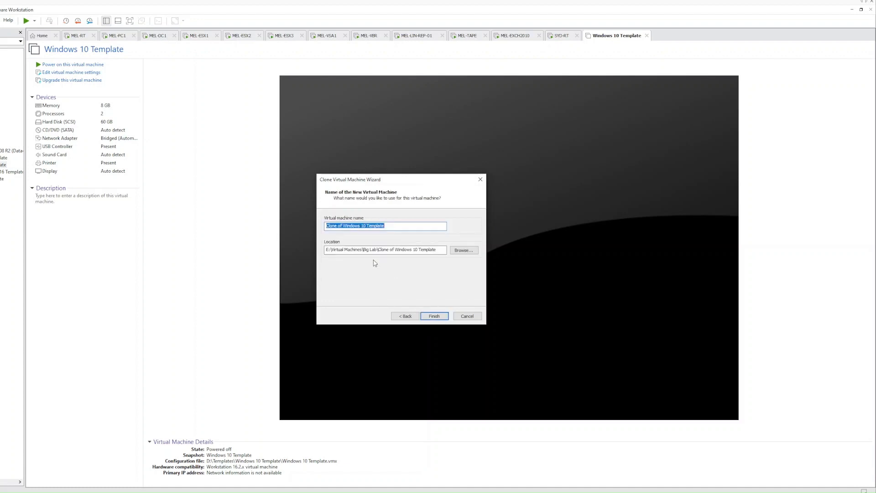
- Name the clone SYD-PC1, store it in LabbingIT\SYD-PC1, and create it
text(SYD-DC)
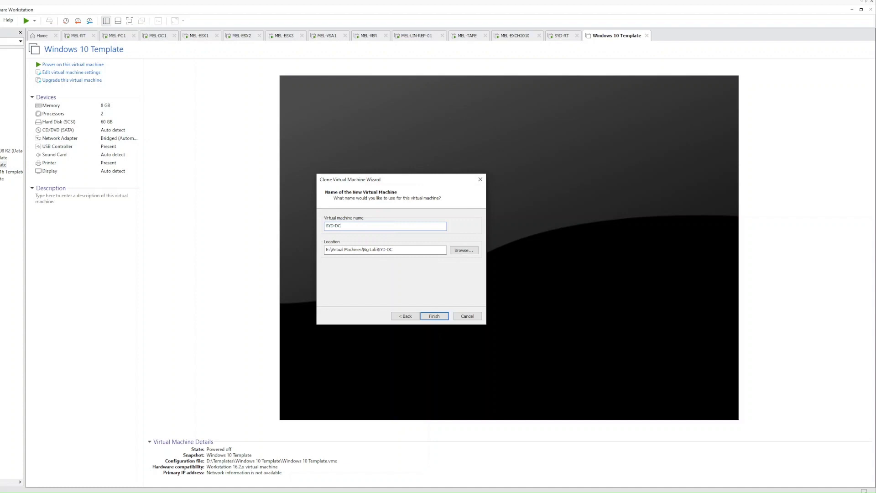
text(1)
key(BackSpace)
key(BackSpace)
key(BackSpace)
text(PC)
key(ctrl+a)
click(466, 251)
scroll(417, 281, down, 2)
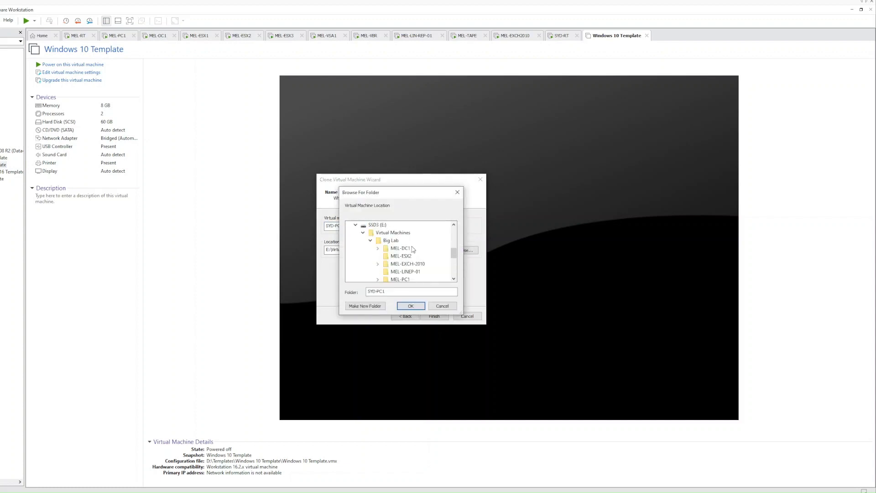
click(370, 241)
click(371, 255)
click(393, 225)
click(410, 306)
click(388, 252)
text(\SYD-PC1)
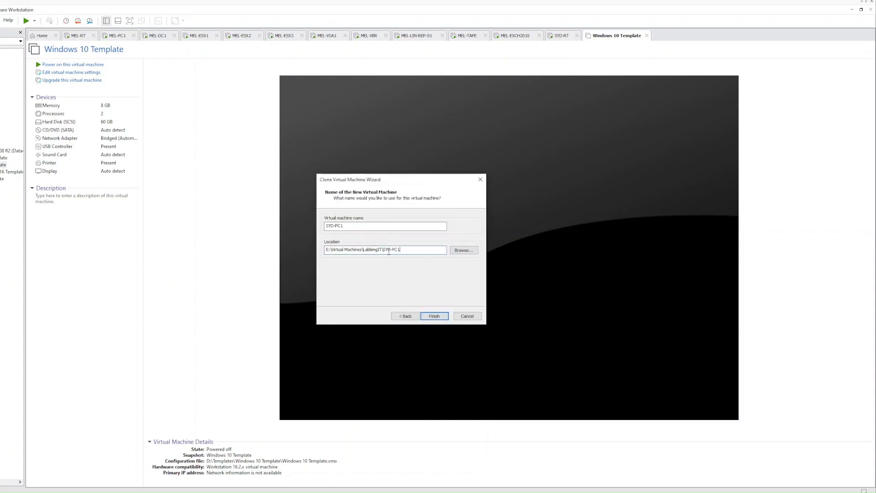
click(431, 316)
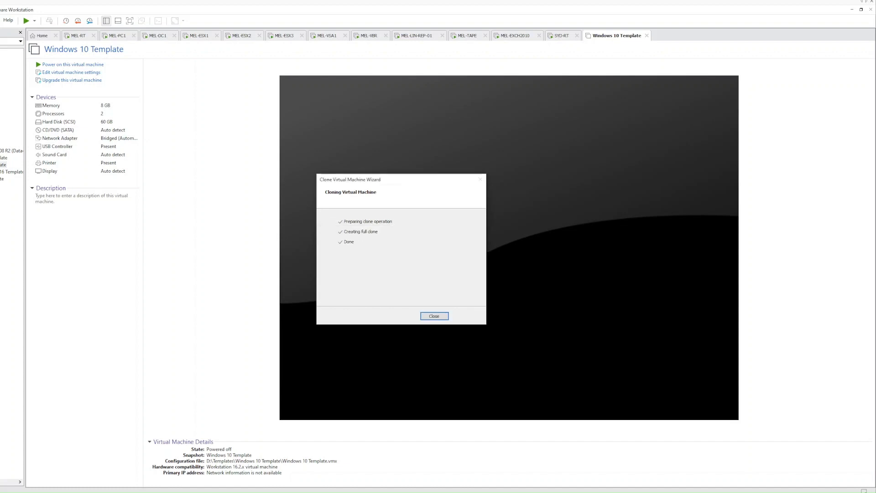
click(436, 317)
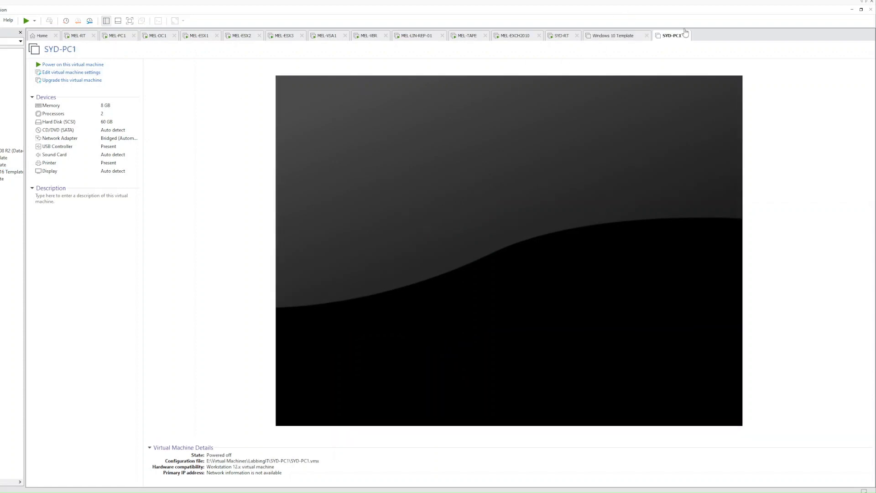
- Close the template tab, attach SYD-PC1's adapter to the Labbing IT - Sydney segment, and power it on
click(625, 39)
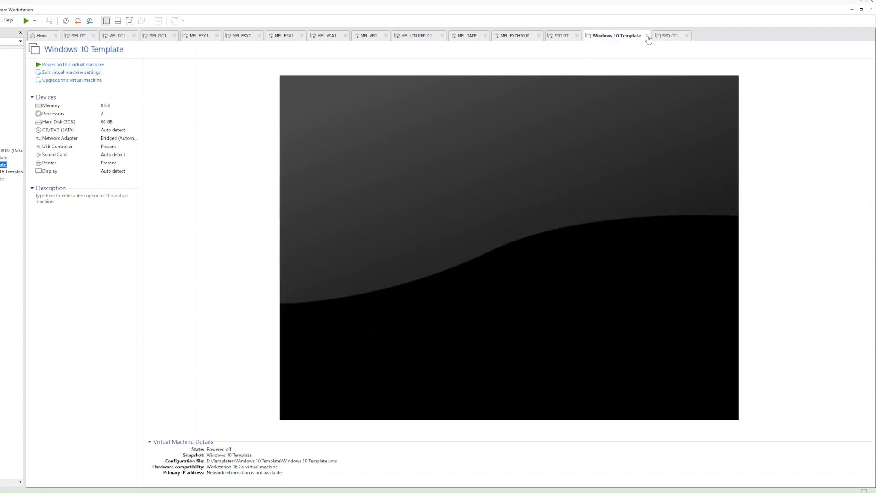
click(647, 36)
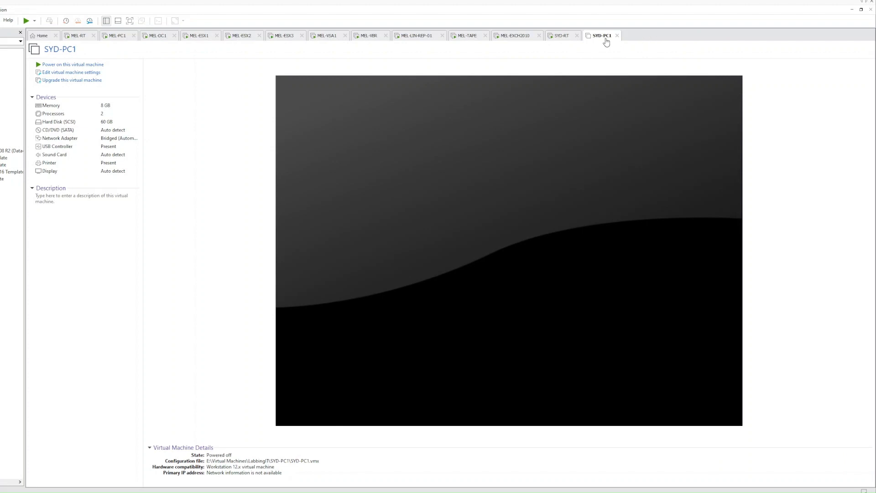
click(72, 74)
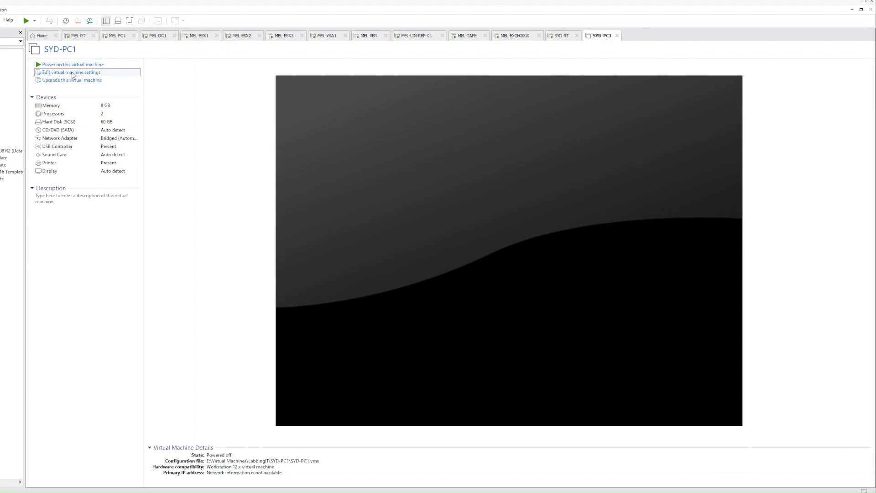
click(339, 174)
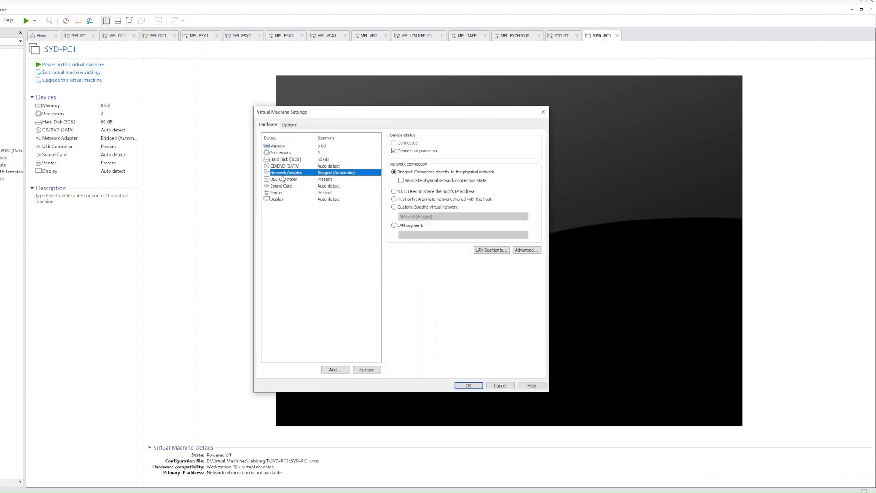
click(401, 225)
click(416, 235)
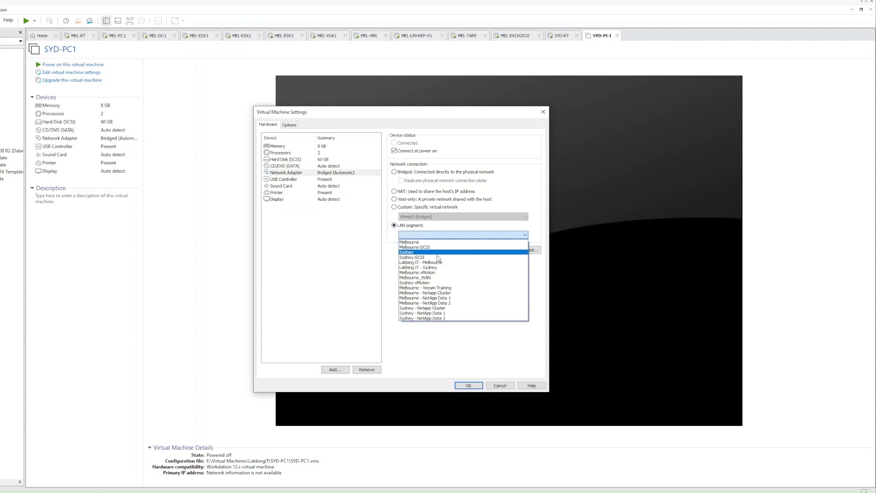
click(427, 268)
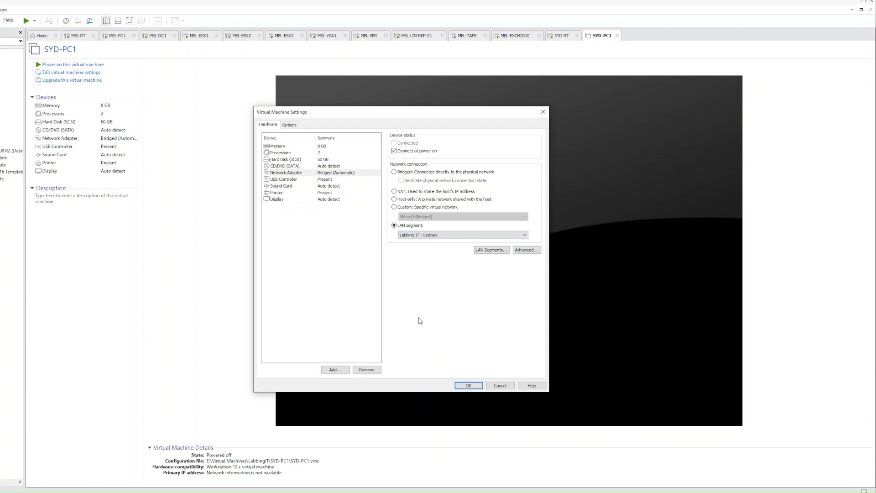
click(470, 386)
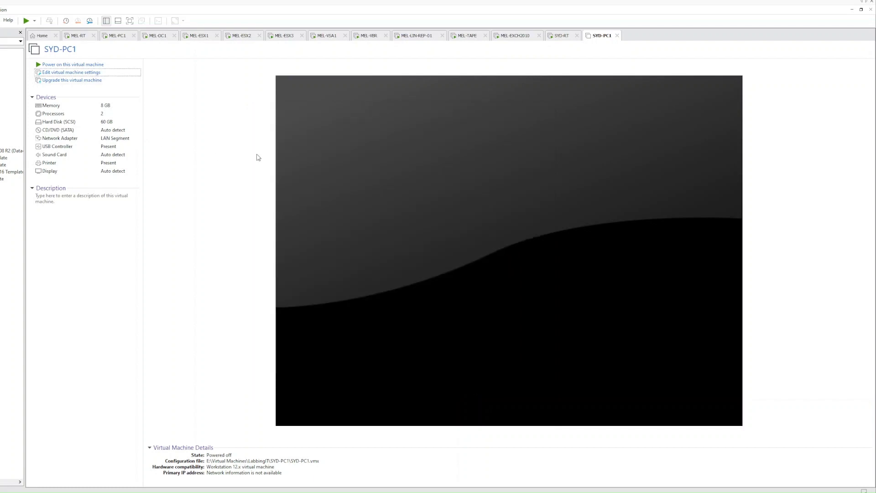
click(73, 65)
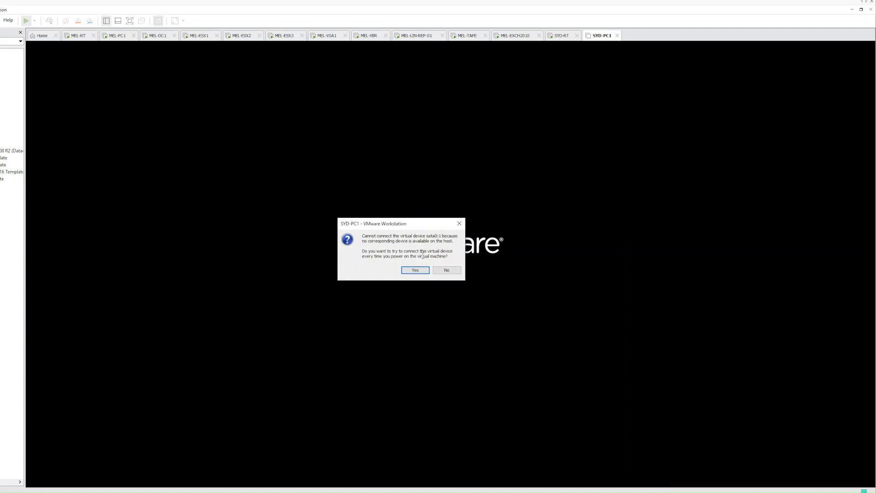
- Decline reconnecting sata0:1, let SYD-PC1 reach the desktop, and bring up its network options
click(449, 270)
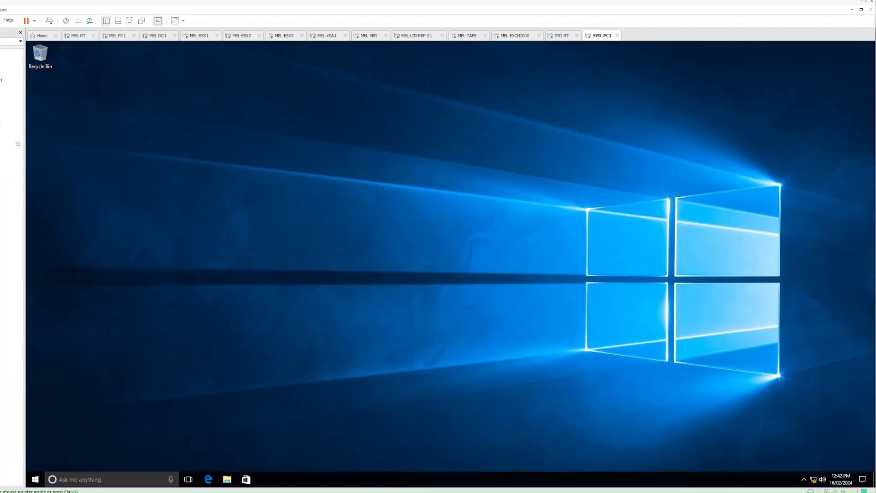
right_click(812, 479)
- Open Ethernet0's IPv4 properties via the Network and Sharing Center adapter list
click(812, 475)
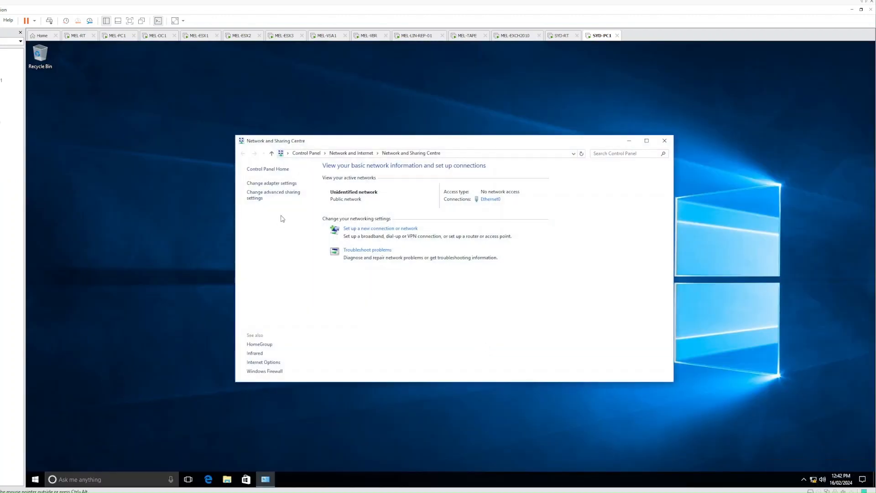
click(275, 183)
right_click(277, 193)
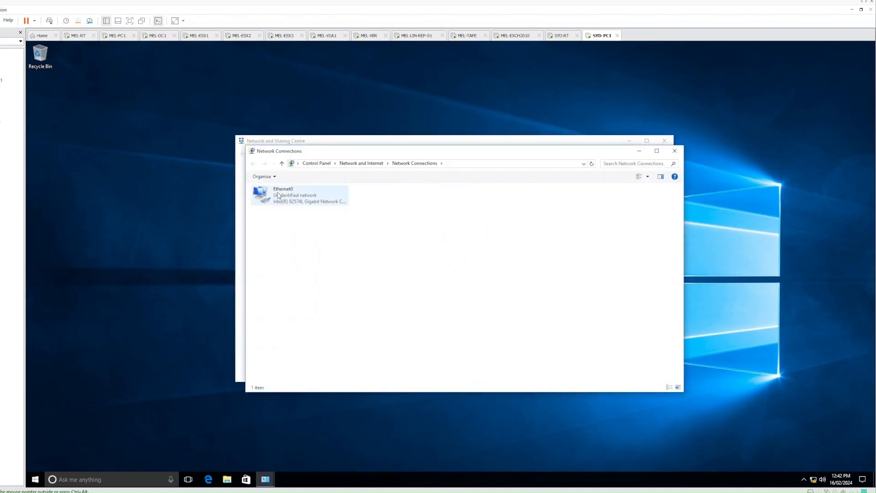
click(302, 268)
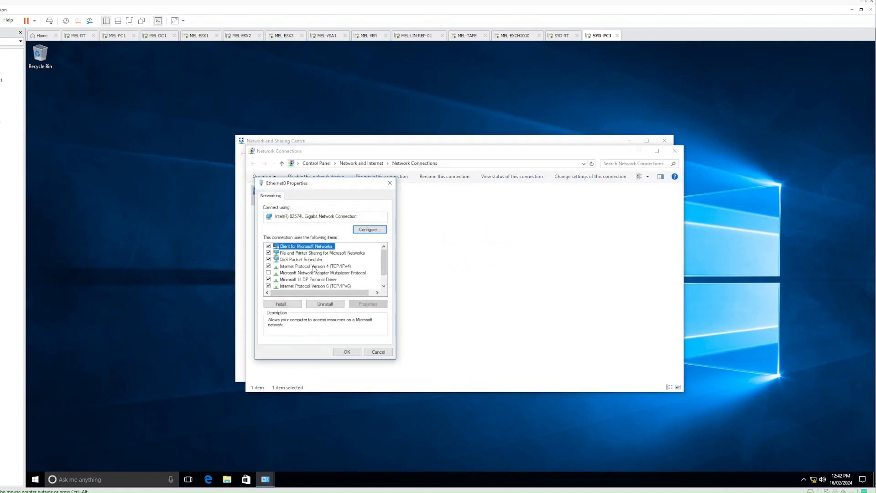
double_click(329, 269)
- Set static IP 192.168.20.160, mask 255.255.255.0, gateway 192.168.20.1, DNS 192.168.10.10, and save
click(329, 269)
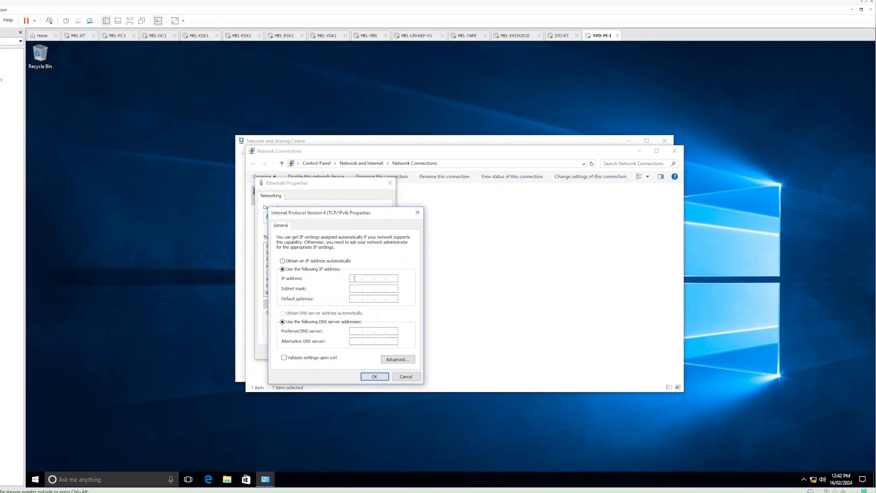
text(1)
key(Tab)
key(Tab)
text(192 . 168 . 20 . 1)
key(Tab)
key(Tab)
text(192 . 168 .)
click(372, 376)
click(348, 353)
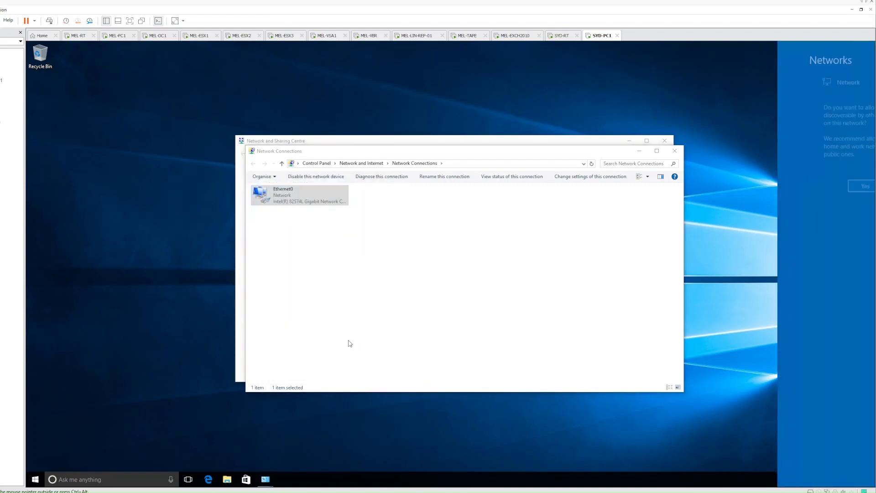
- Open a command prompt via Run and ping the gateway 192.168.20.1
right_click(35, 477)
right_click(34, 477)
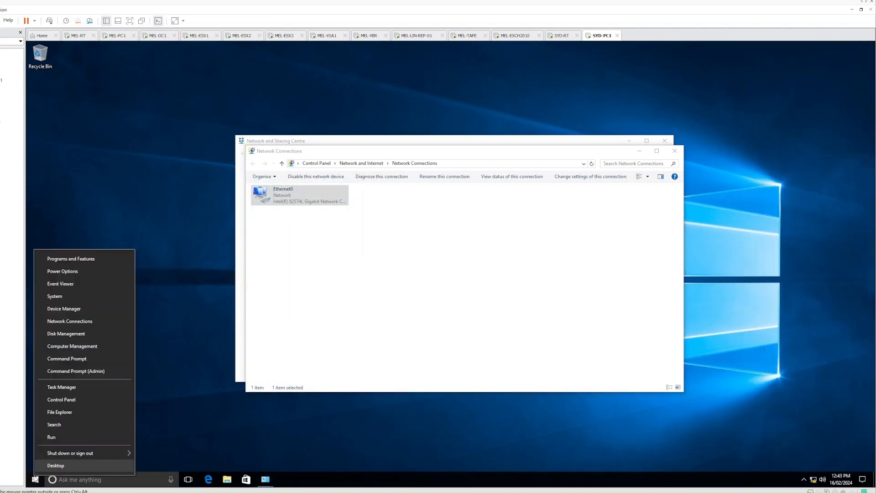
click(51, 439)
text(cmd)
key(Return)
text(ping 192.168.20.1)
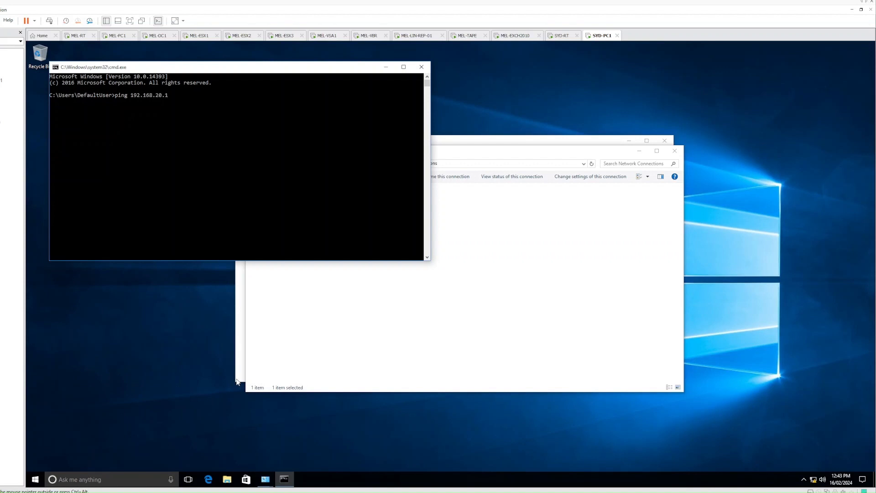
key(Return)
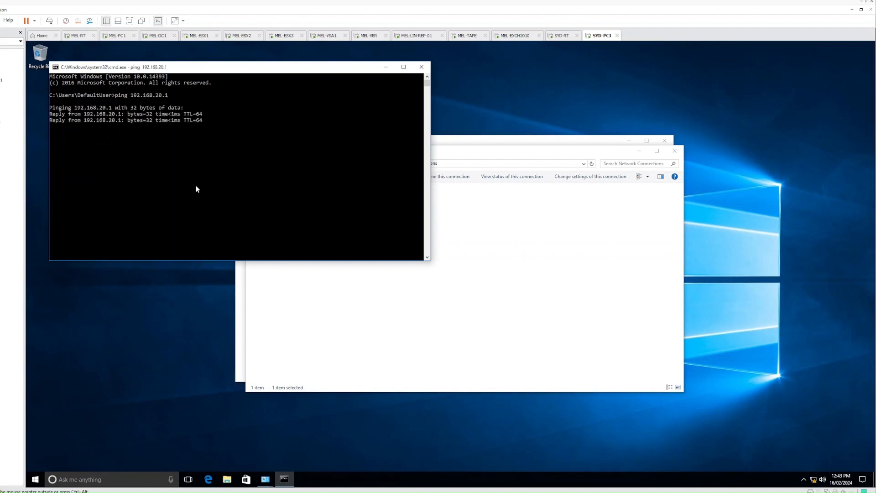
key(ctrl+c)
- Ping 8.8.8.8 to test internet access, then stop it
text(ping )
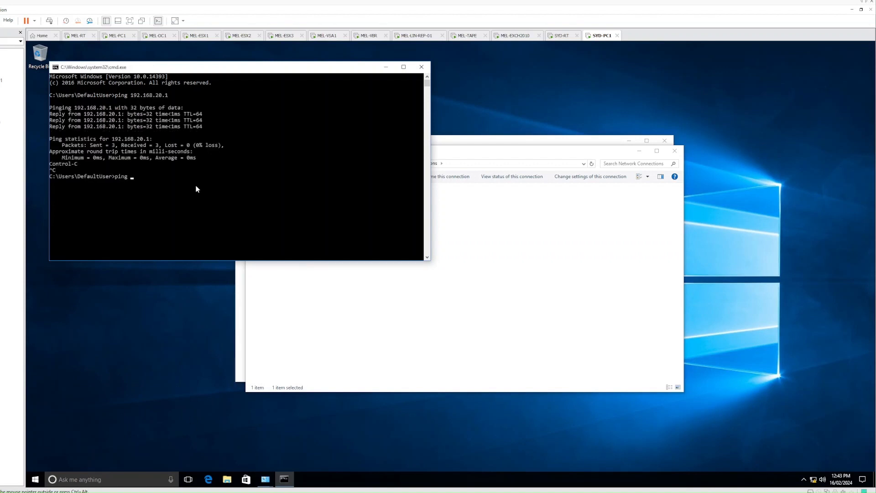
text(19)
key(BackSpace)
text(8.8.8)
key(BackSpace)
key(BackSpace)
key(BackSpace)
key(BackSpace)
text(.8.8.8)
key(Return)
key(ctrl+c)
text(ping www.google.com)
key(Return)
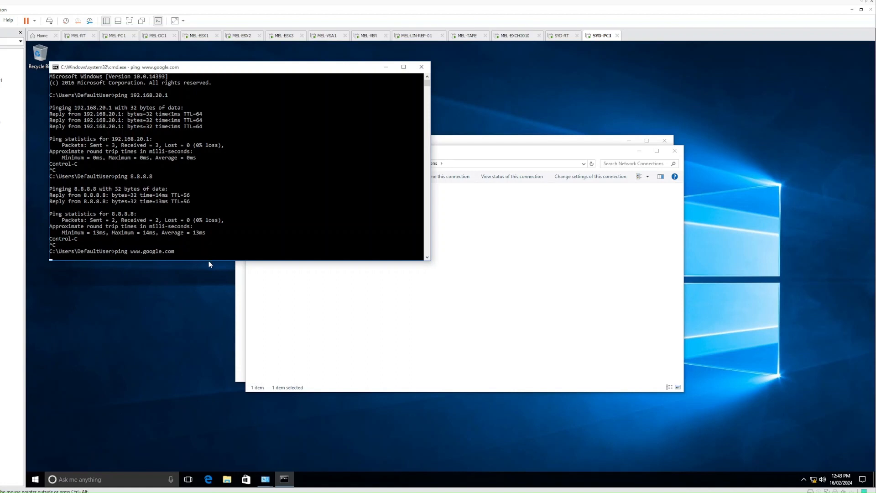
drag(207, 261, 208, 330)
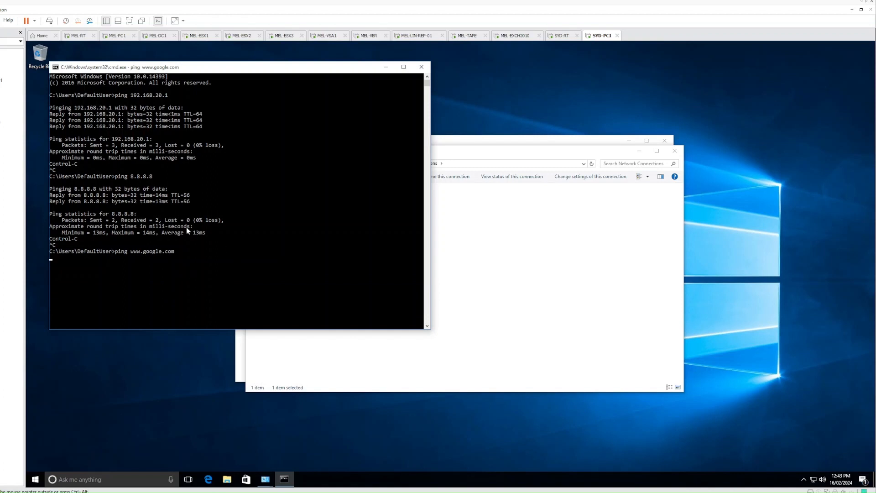
click(232, 258)
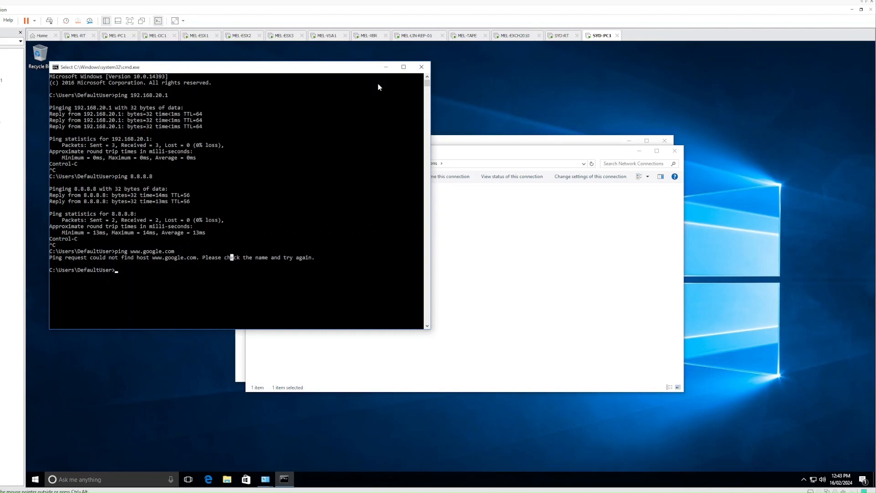
click(386, 67)
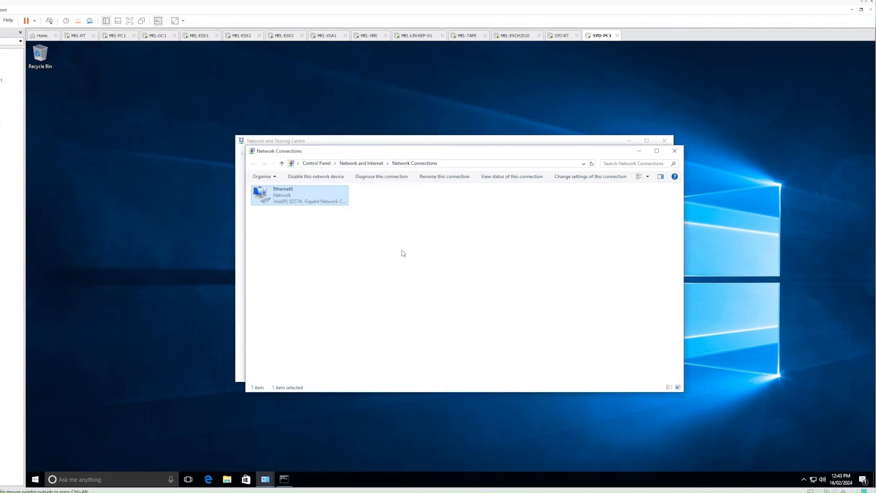
- Deselect Ethernet0 and open File Explorer at This PC
click(471, 365)
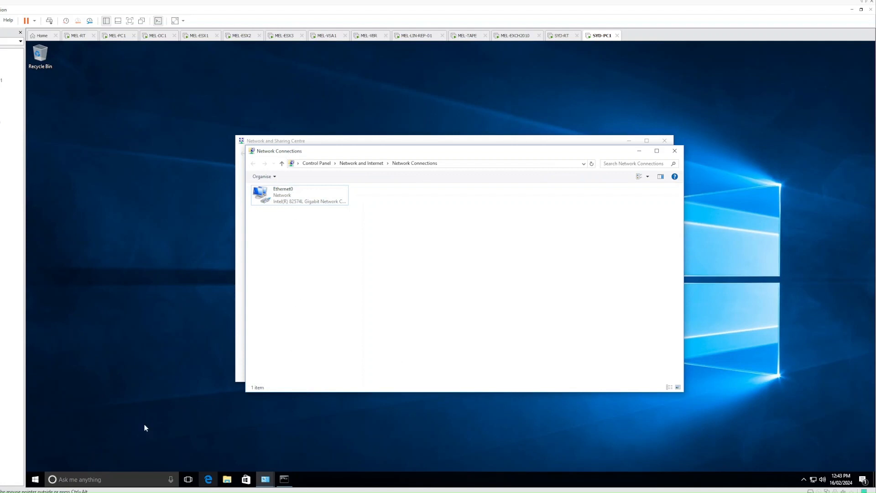
click(227, 479)
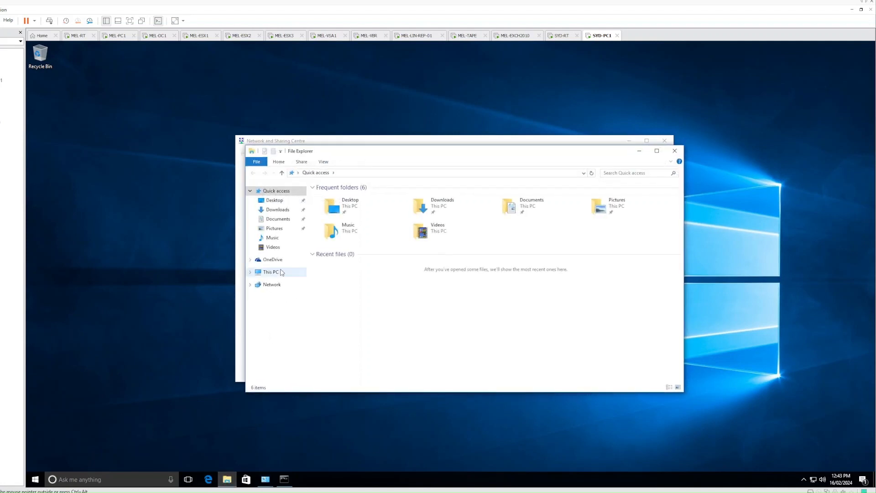
click(278, 274)
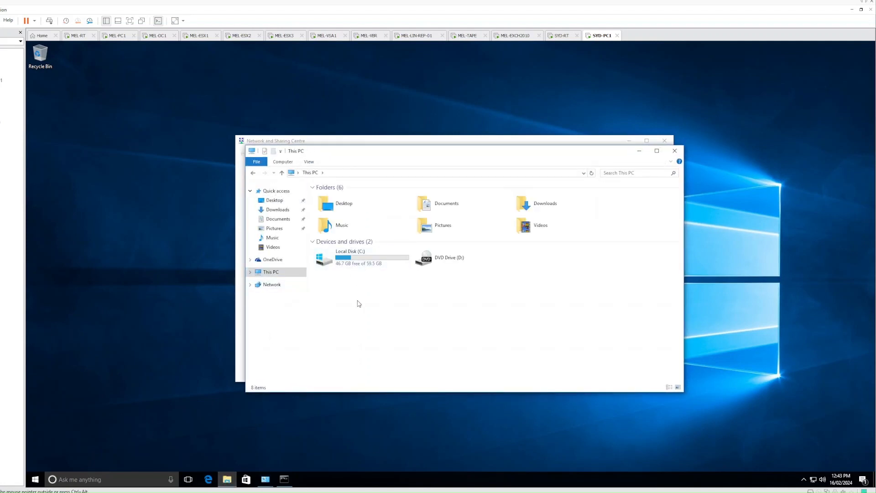
click(208, 480)
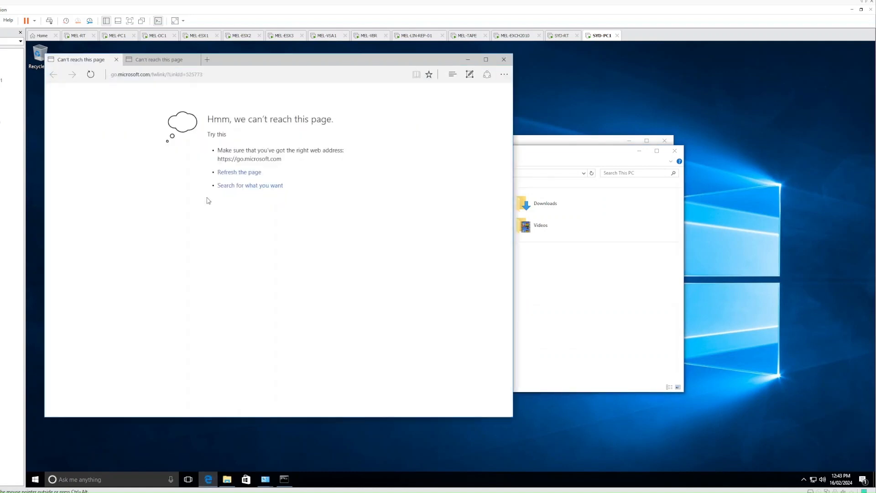
click(191, 78)
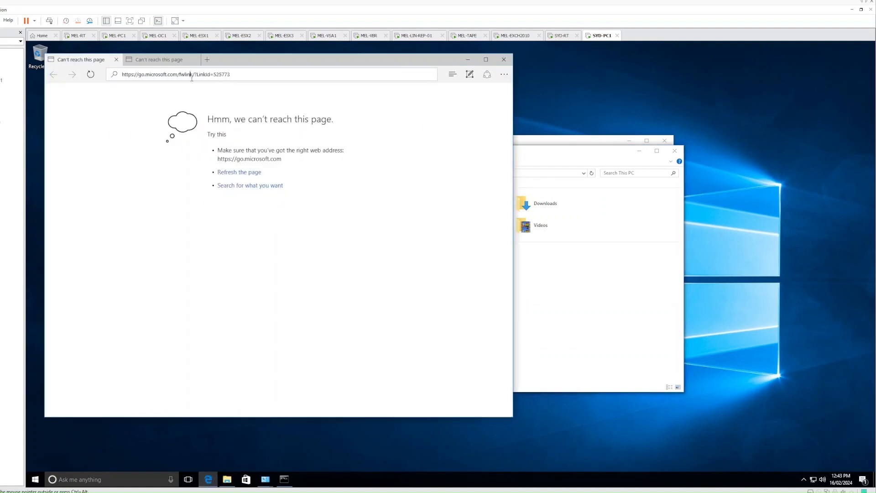
text(www.google.com.au)
key(Return)
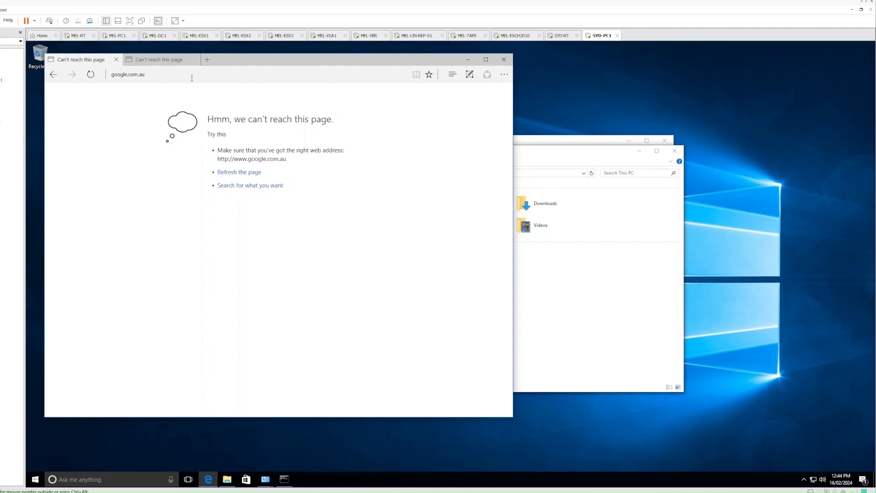
click(192, 78)
drag(236, 59, 419, 95)
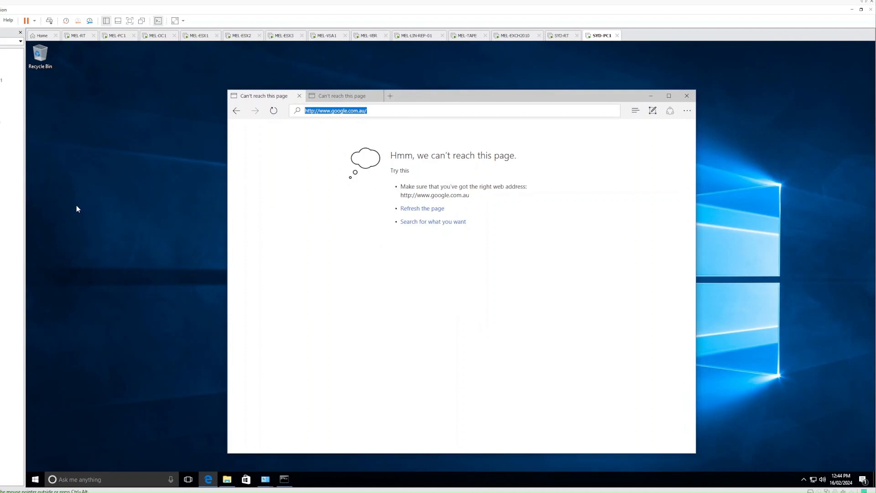
key(ctrl+alt)
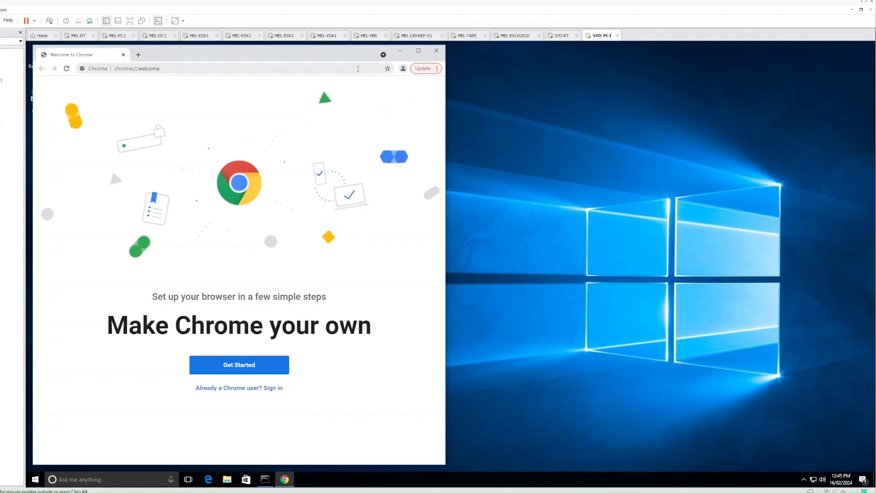
- Move Chrome aside and load the firewall at 192.168.20.1, reaching the certificate warning
drag(284, 54, 491, 56)
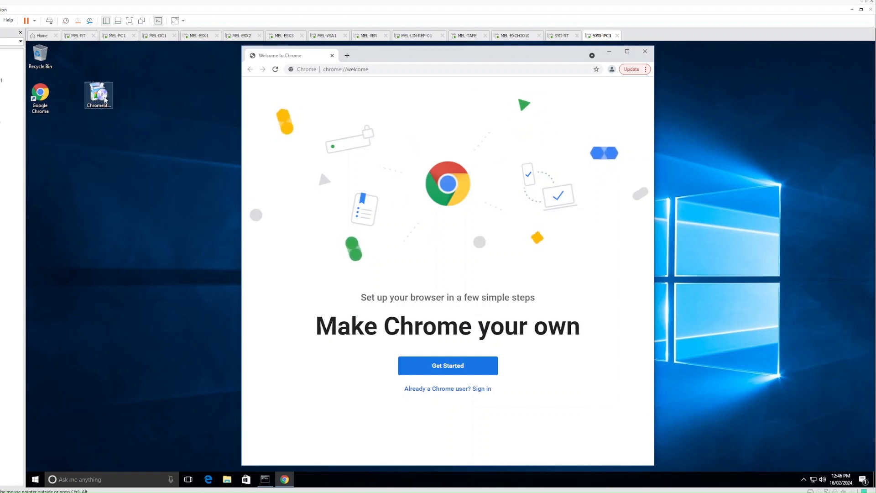
click(107, 107)
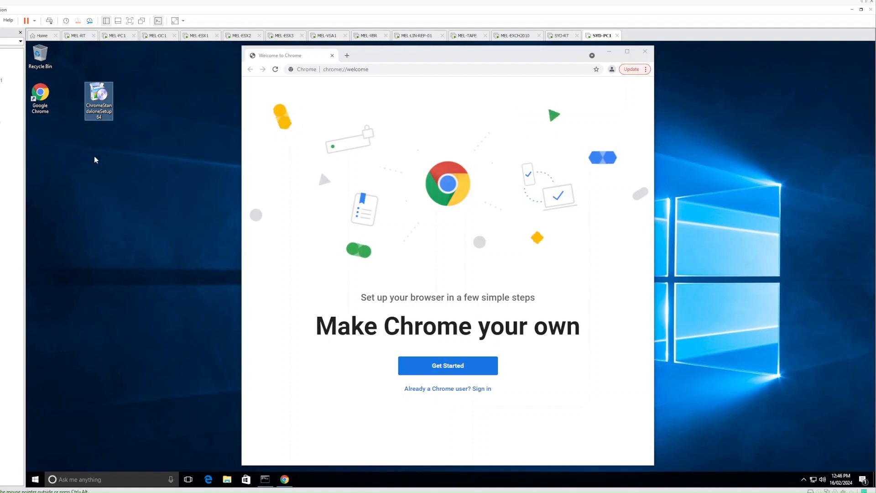
click(355, 69)
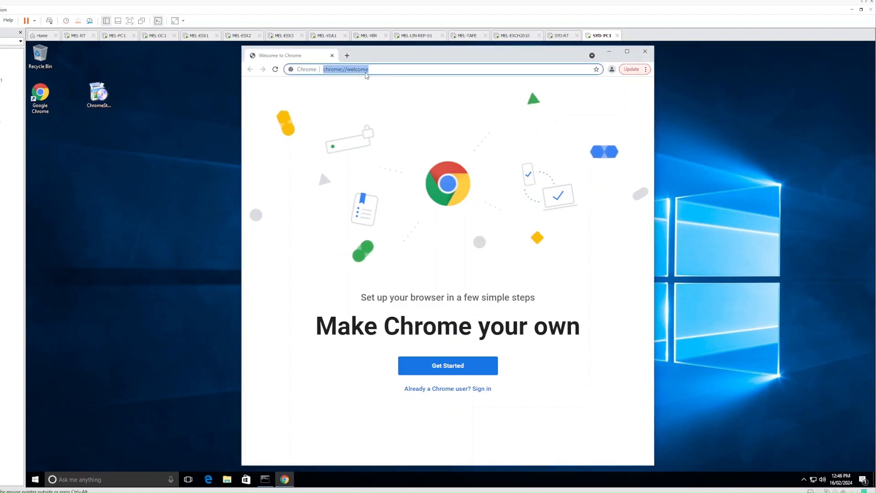
text(192.168.20.1)
key(Return)
- Get past the certificate warning and sign in to the pfSense web GUI as admin
double_click(377, 60)
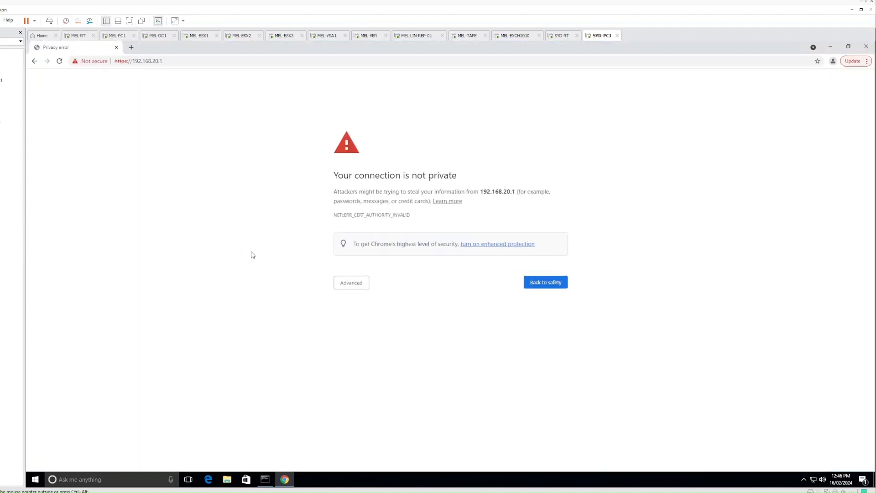
click(353, 284)
click(361, 342)
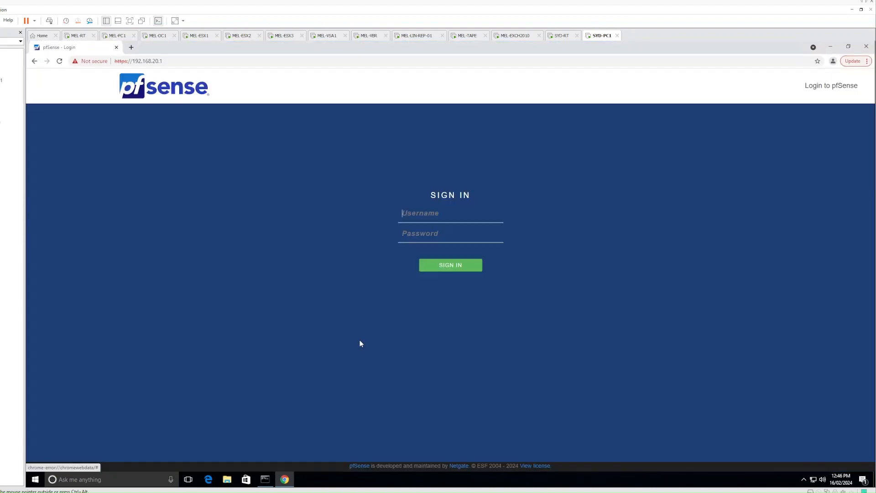
click(409, 212)
text(admin)
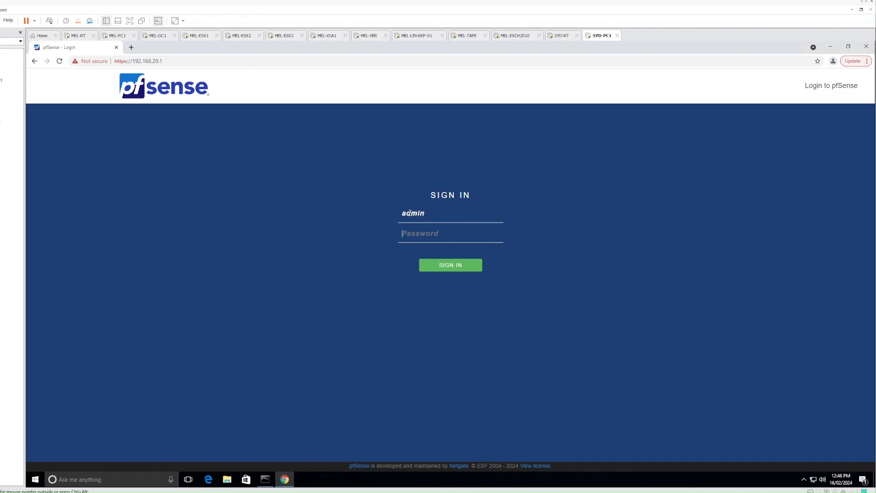
key(Tab)
text(pfsense)
key(Return)
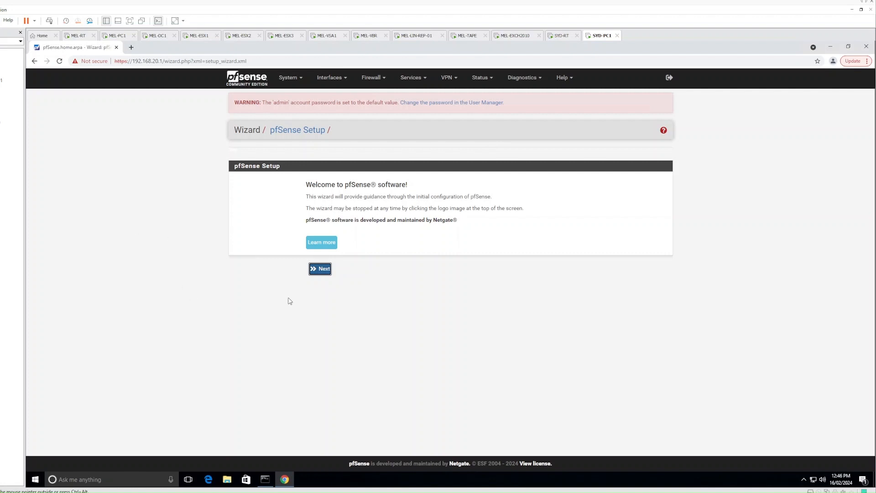
- In the setup wizard, set hostname syd-rt, domain jtairlines.internal, and DNS 192.168.10.10 and 192.168.10.14
click(321, 271)
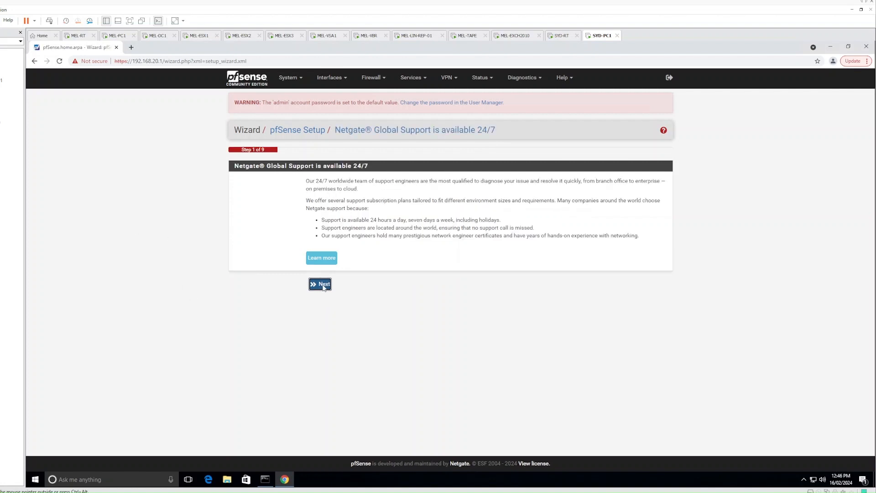
click(320, 284)
double_click(342, 197)
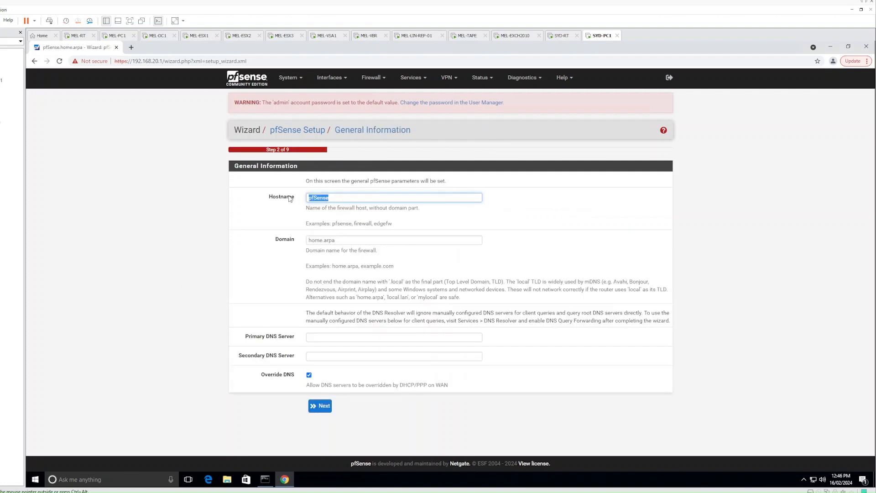
text(syd-rt)
key(Tab)
text(jtai)
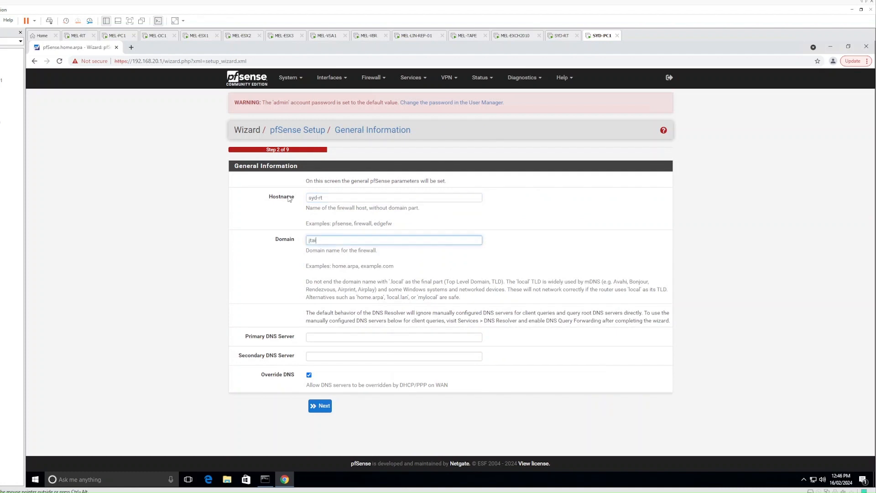
text(rlines.internal)
key(Tab)
text(192.168.1)
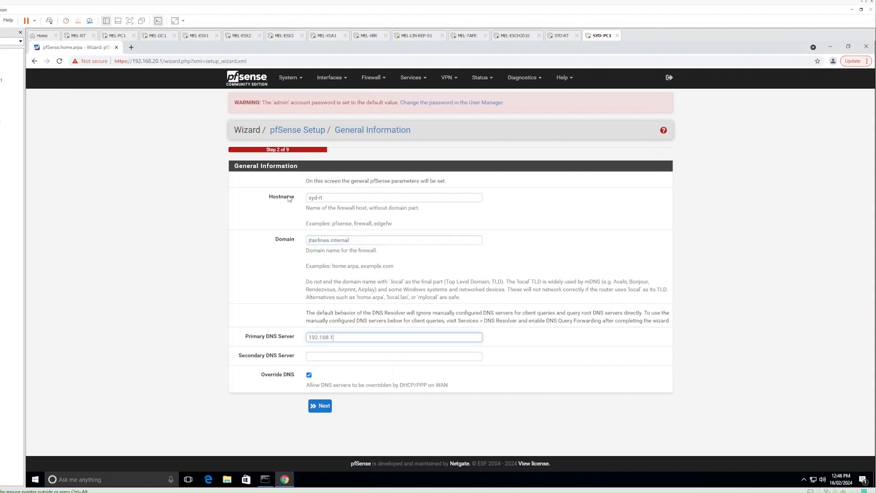
key(Tab)
text(192.168.1)
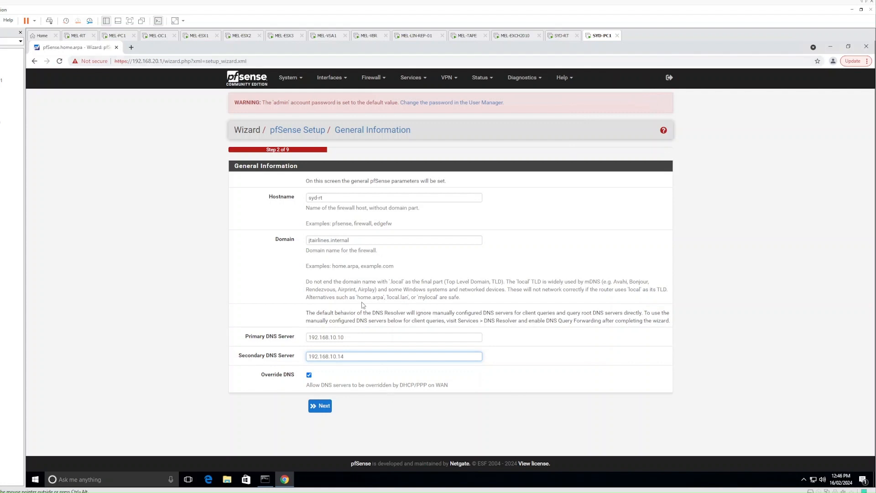
click(319, 407)
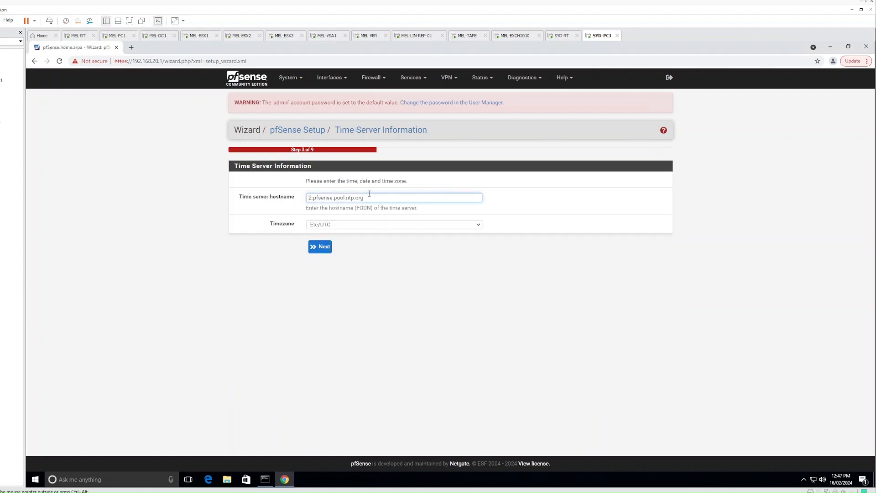
- Set time server ntp.internode.on.net and timezone Australia/Sydney, then continue
drag(361, 199, 306, 199)
text(ntp.internode.on.net)
key(Tab)
click(347, 228)
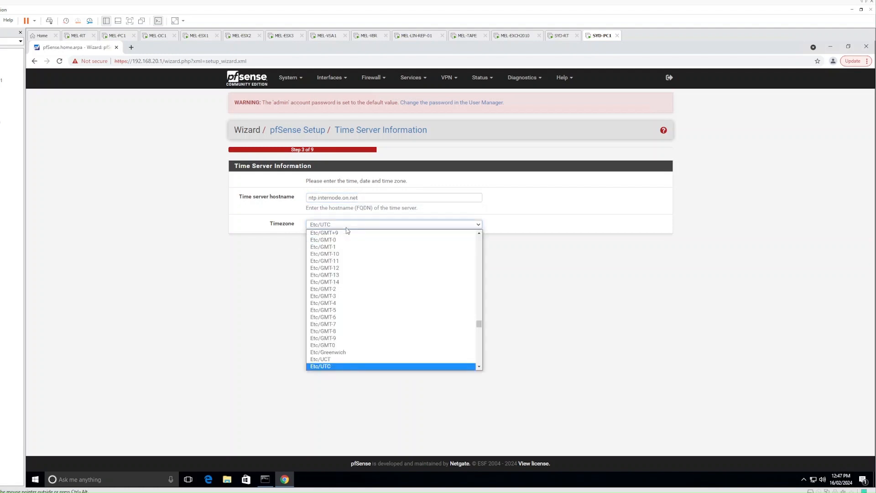
scroll(361, 289, down, 10)
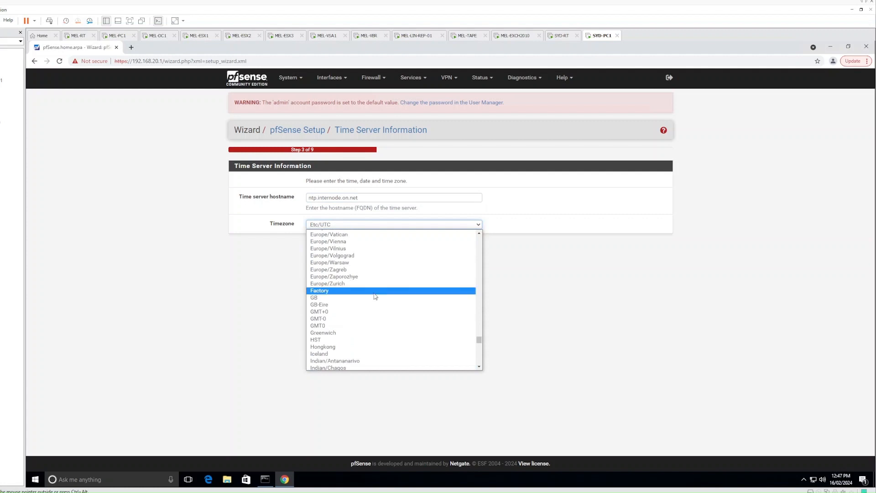
scroll(375, 297, up, 20)
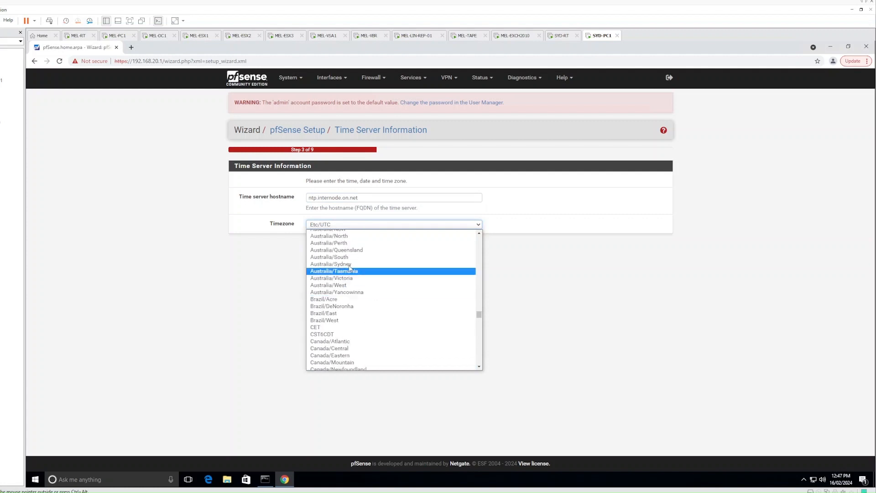
click(350, 265)
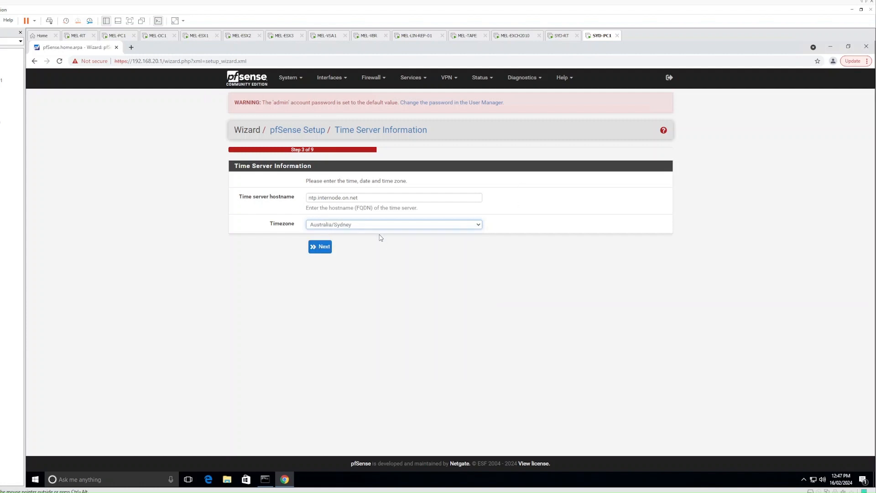
click(327, 250)
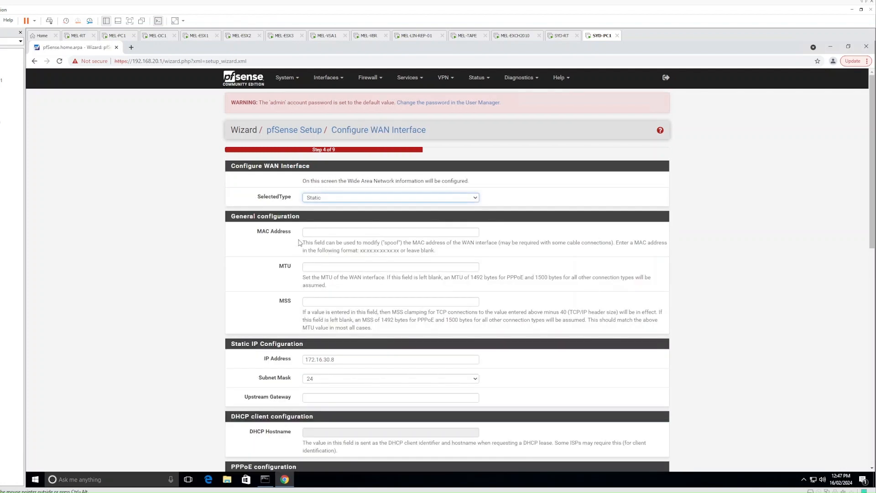
- Turn off blocking of RFC1918 private and bogon networks on the WAN interface
scroll(280, 191, down, 7)
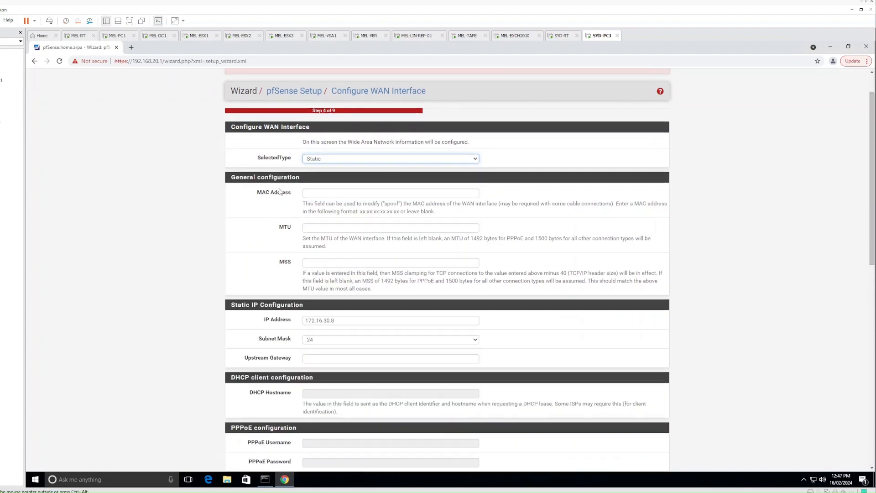
scroll(280, 191, down, 4)
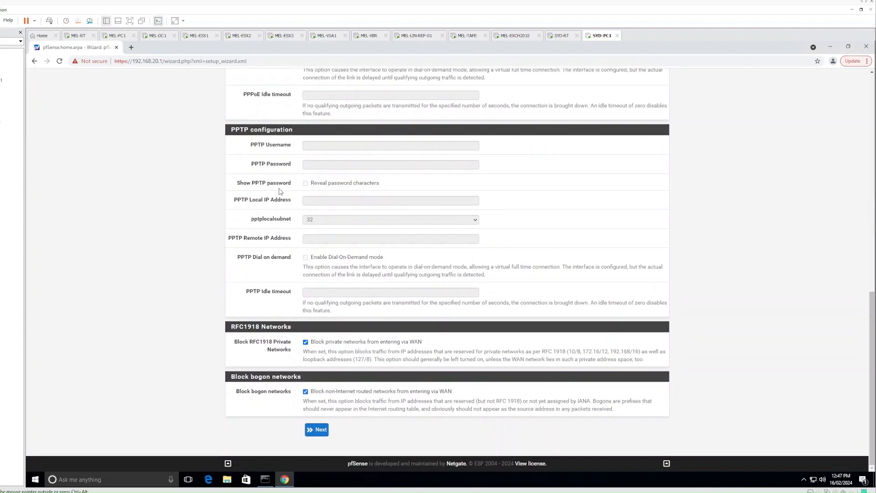
click(306, 342)
click(305, 392)
scroll(280, 342, up, 10)
scroll(280, 342, down, 10)
click(319, 432)
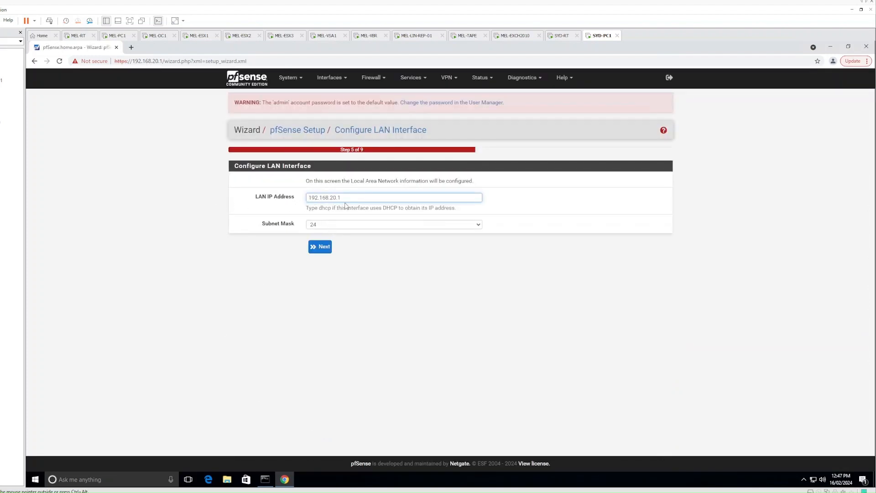
- Keep the LAN address, set a new admin password, reload, finish, and accept the notice
click(320, 249)
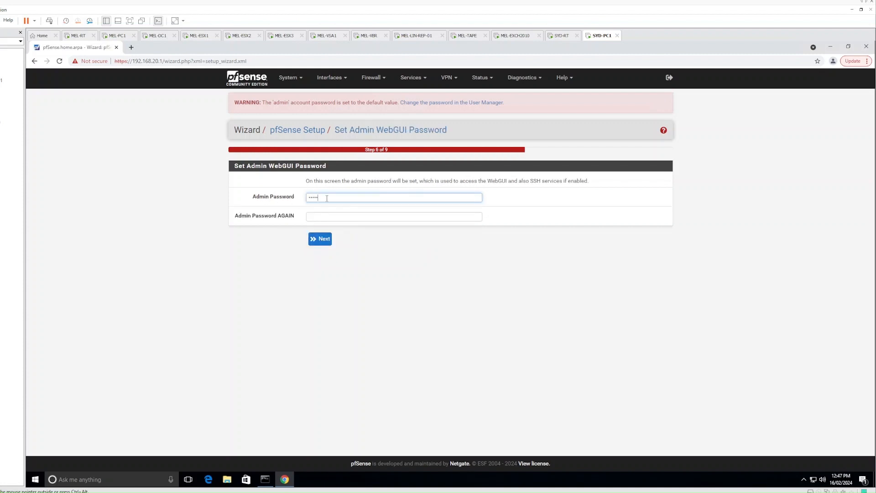
key(Tab)
text(•••••••••)
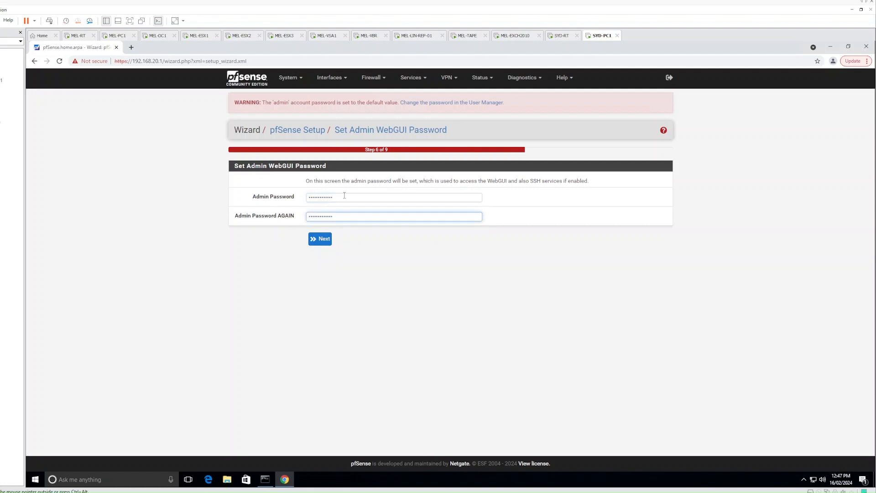
click(319, 238)
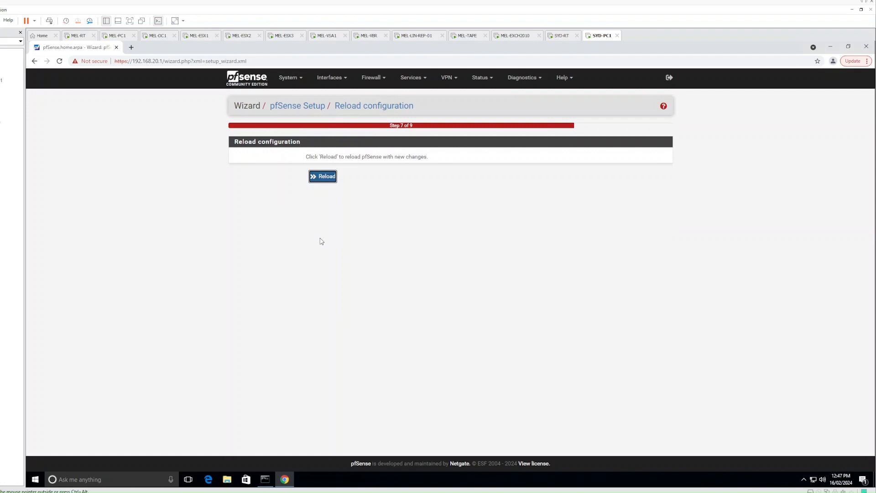
click(326, 178)
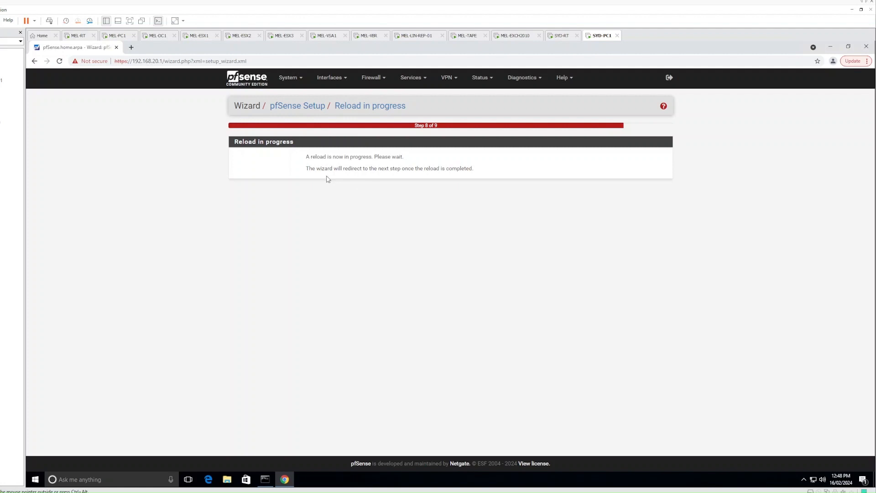
click(317, 357)
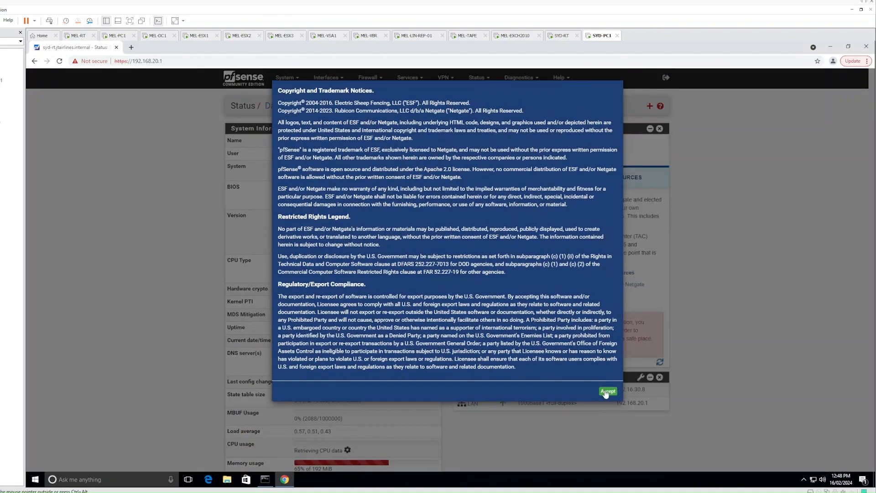
click(606, 392)
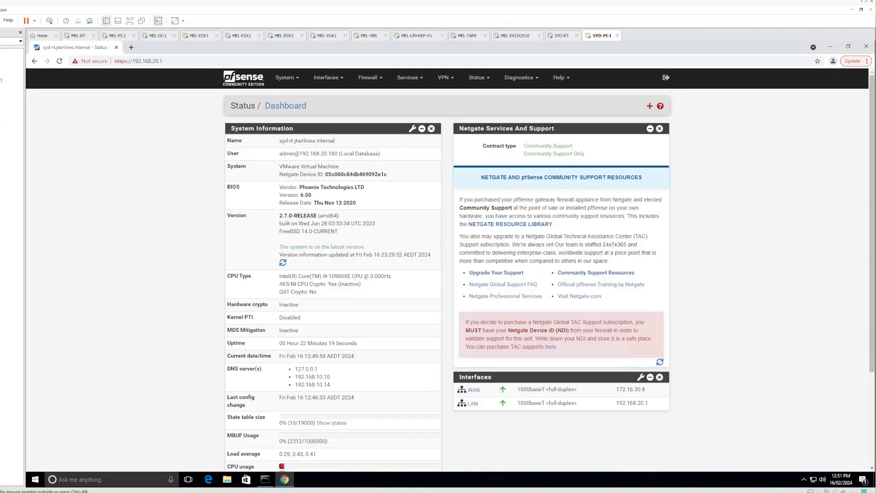
click(366, 84)
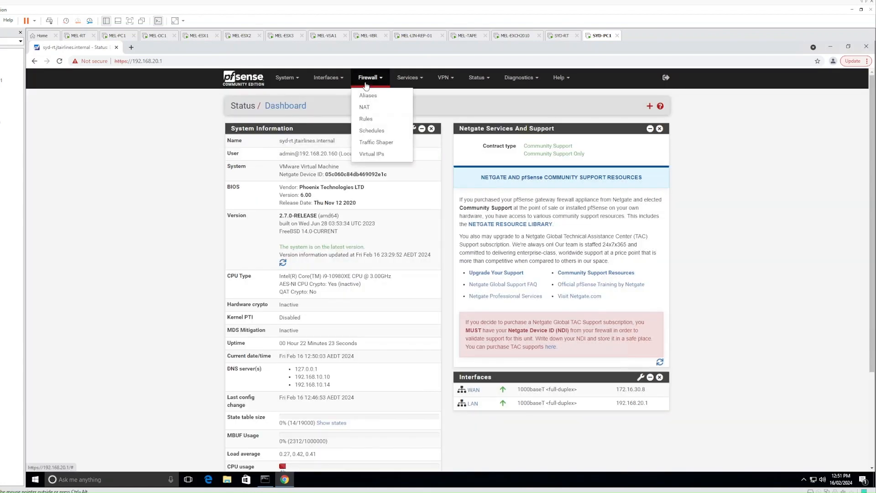
- Start a new WAN firewall rule with source single host 172.16.30.6
click(366, 119)
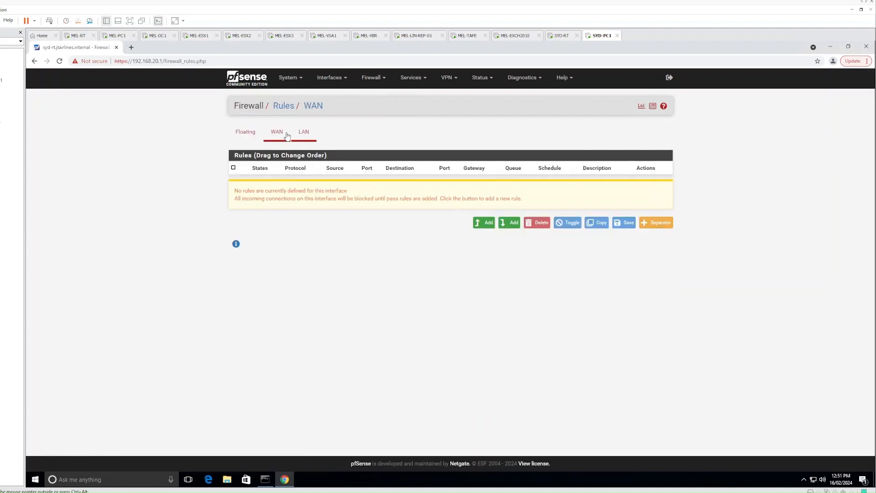
click(485, 226)
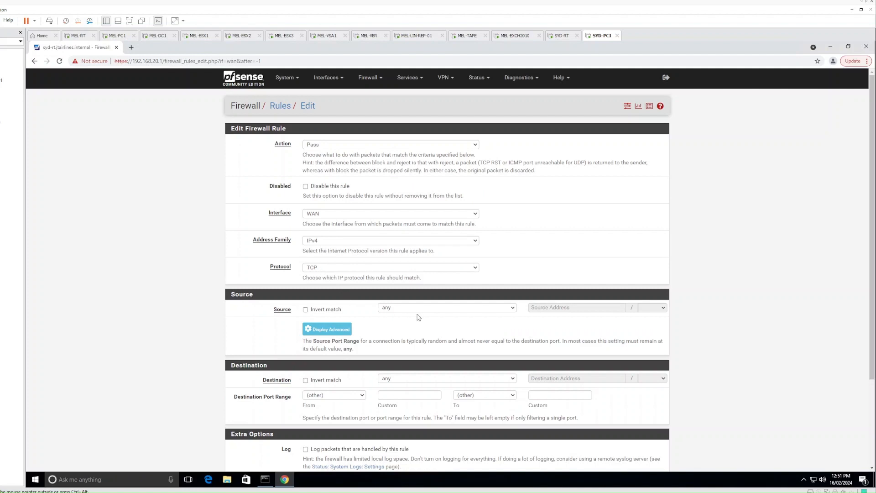
click(422, 309)
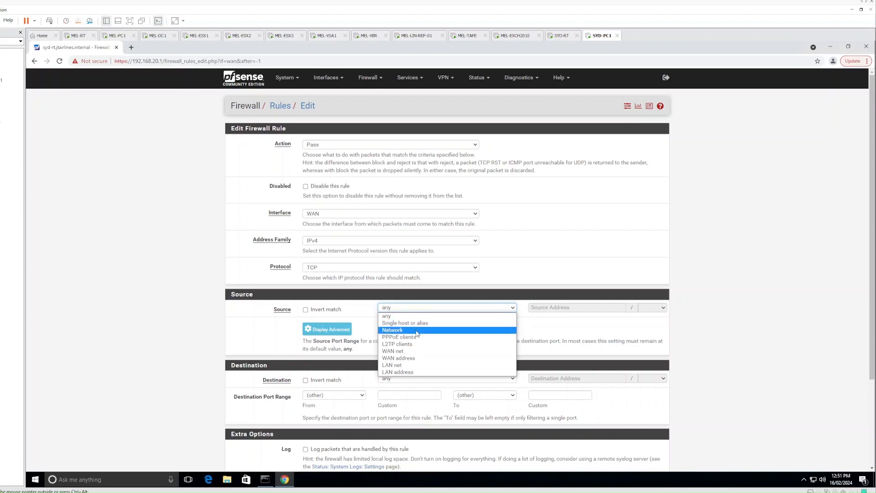
click(419, 323)
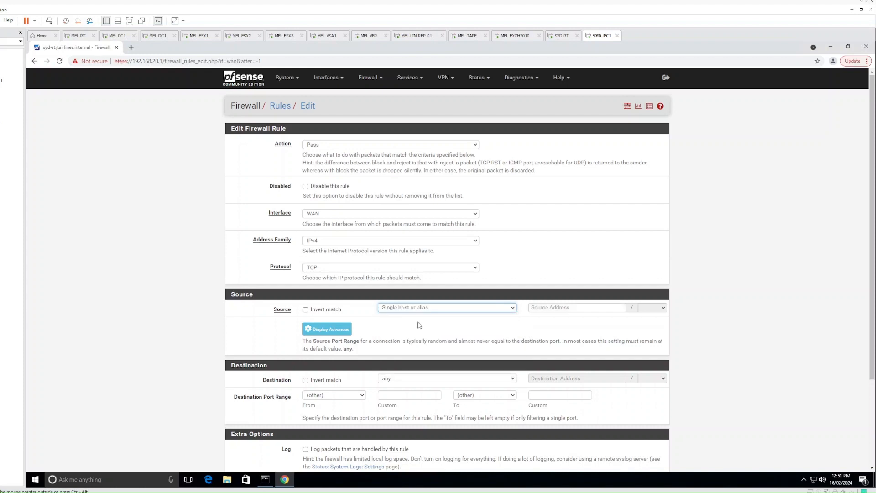
click(549, 307)
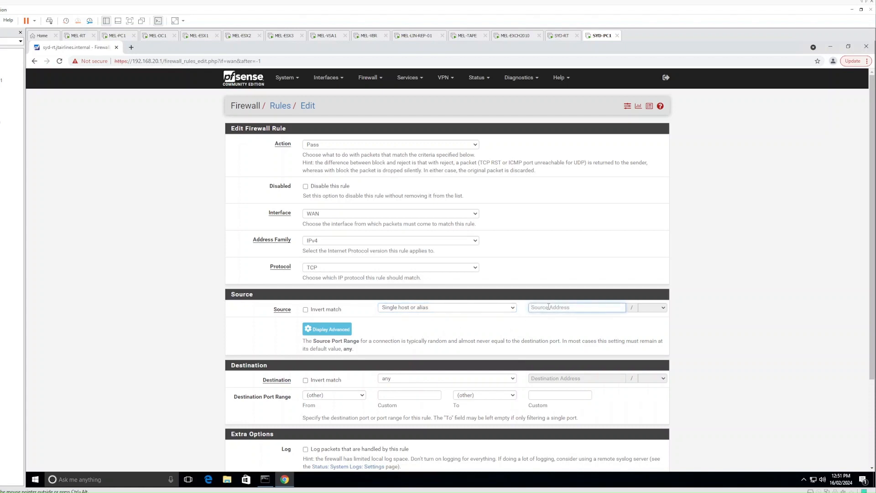
text(172.16.30.6)
- Set destination single host 172.16.30.8 and apply the rule
scroll(414, 311, down, 2)
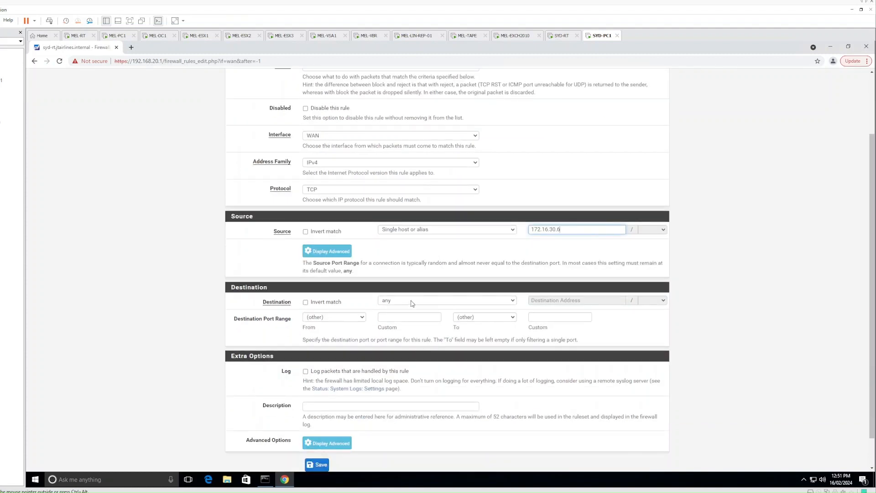
click(412, 302)
click(404, 314)
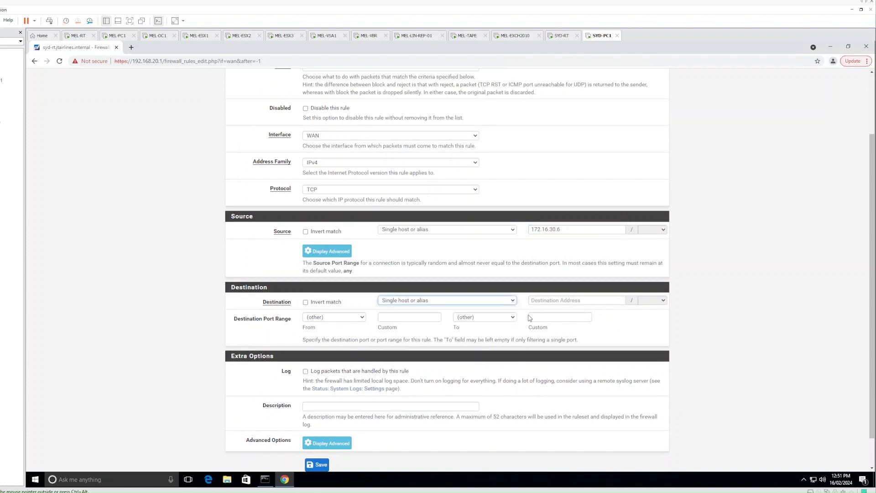
click(566, 301)
text(17)
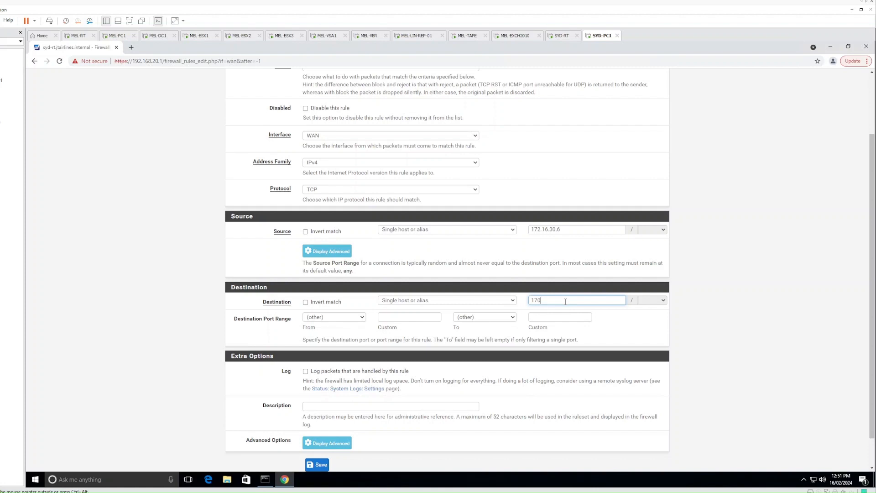
text(2.16.30.8)
click(634, 321)
scroll(313, 440, down, 1)
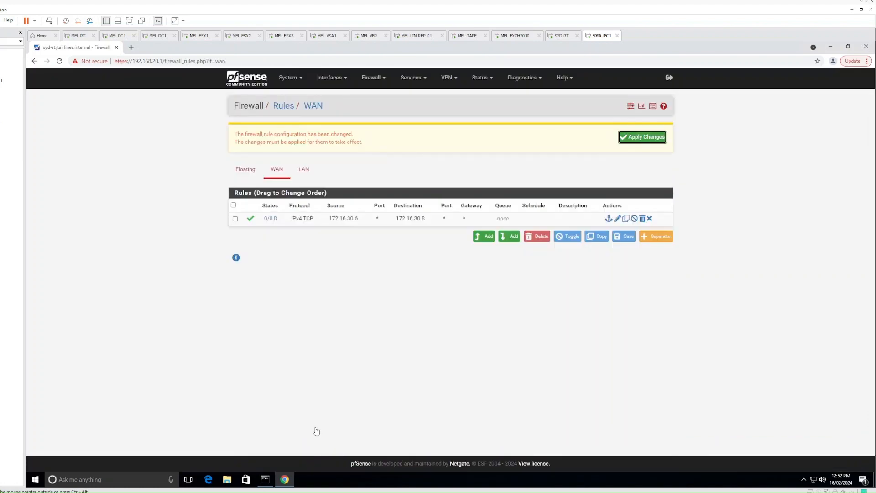
click(647, 140)
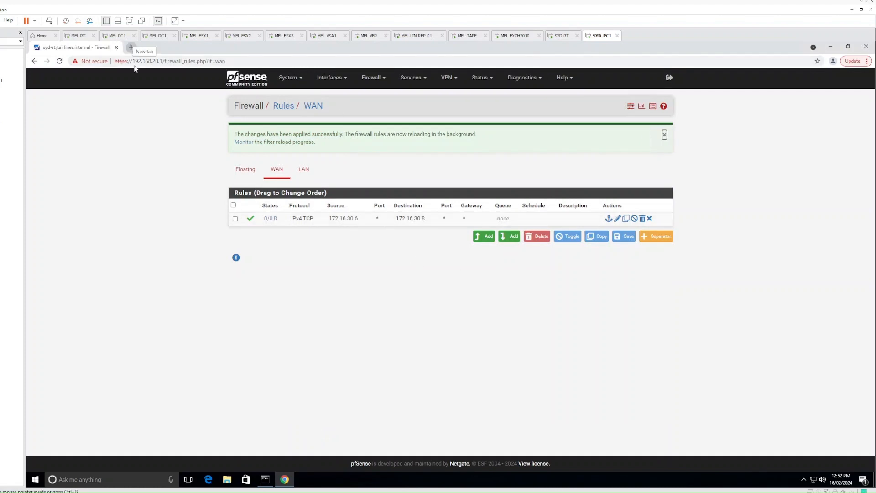
- On MEL-PC1, start a new WAN firewall rule with source single host 172.16.30.8
click(118, 38)
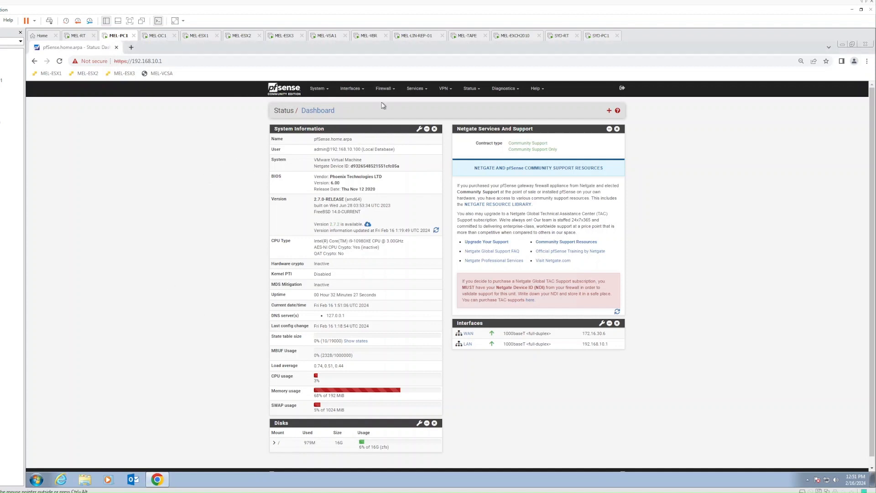
click(383, 88)
click(387, 124)
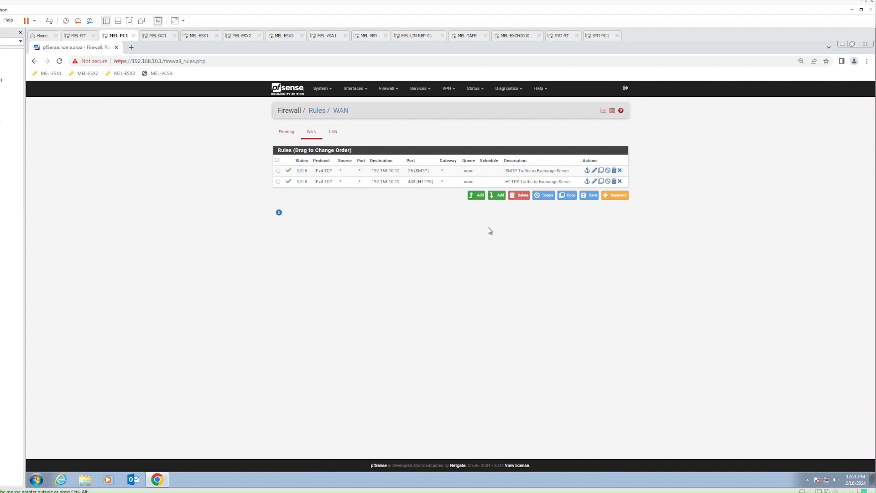
click(476, 196)
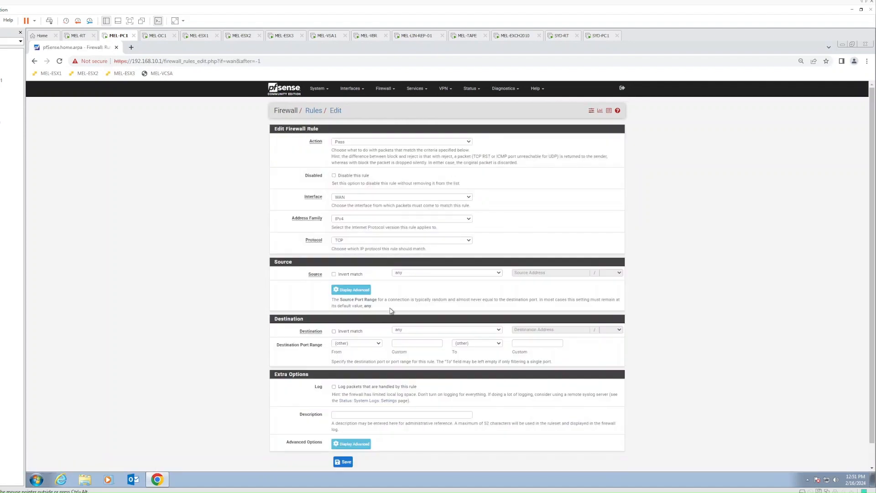
click(450, 274)
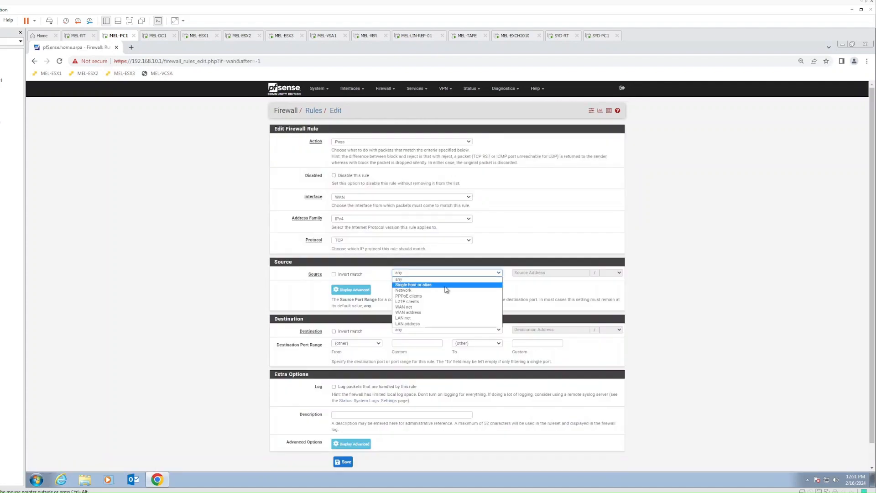
click(446, 285)
click(538, 272)
text(172.16.30.8)
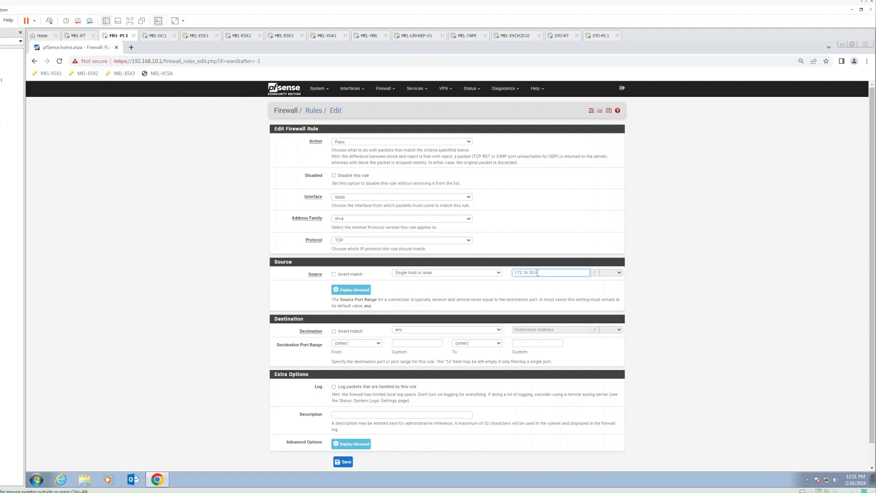
- Set destination single host 172.16.30.6, then save and apply the rule
click(418, 330)
click(417, 330)
click(417, 330)
click(419, 348)
click(417, 329)
click(414, 342)
click(523, 329)
text(172.16.30.6)
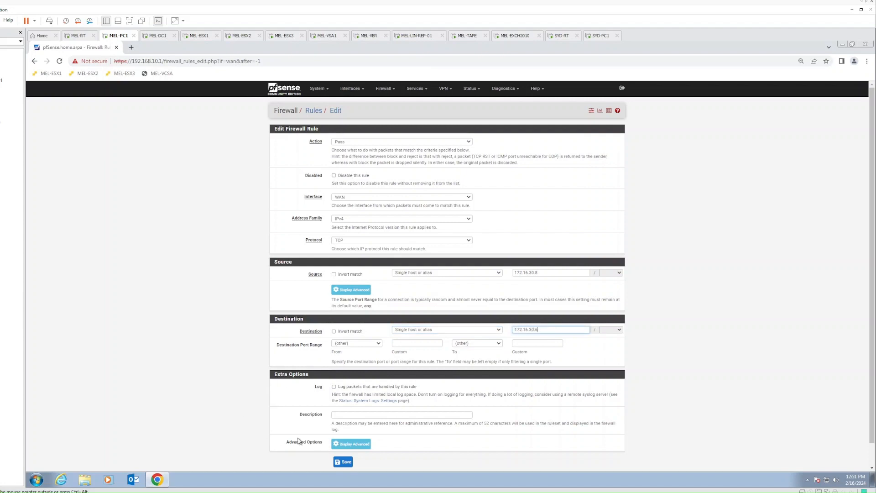
click(349, 463)
click(600, 136)
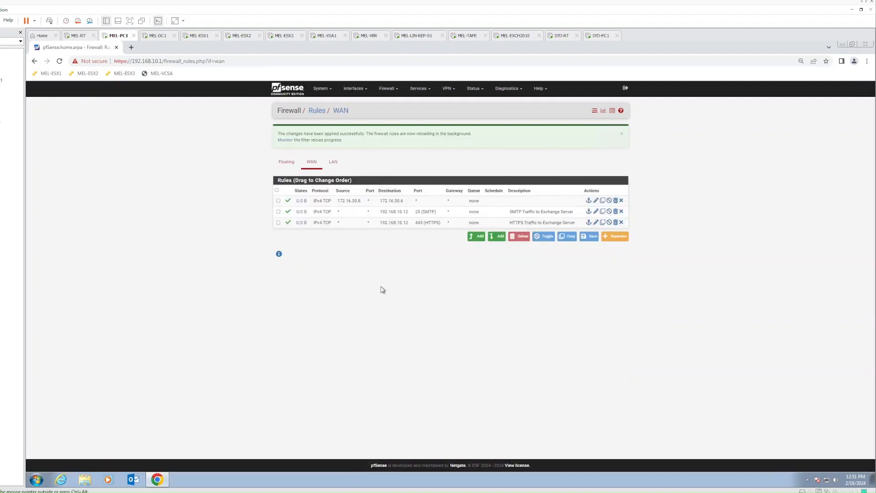
click(600, 36)
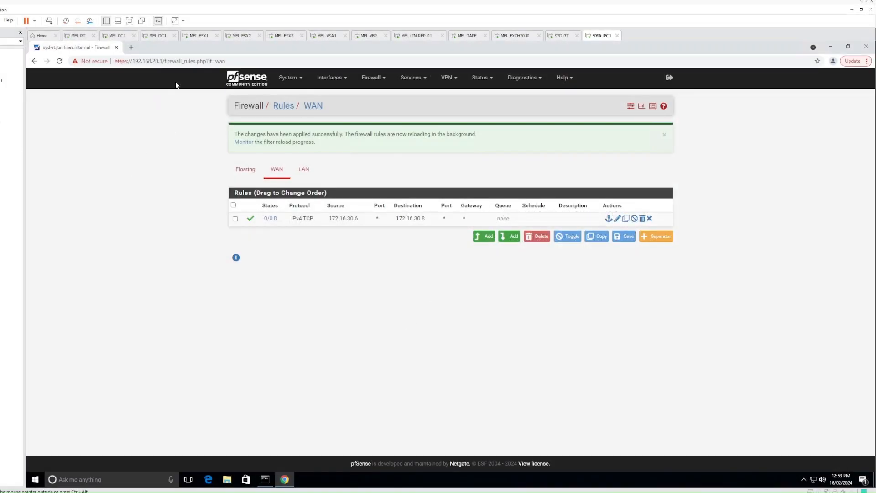
click(119, 36)
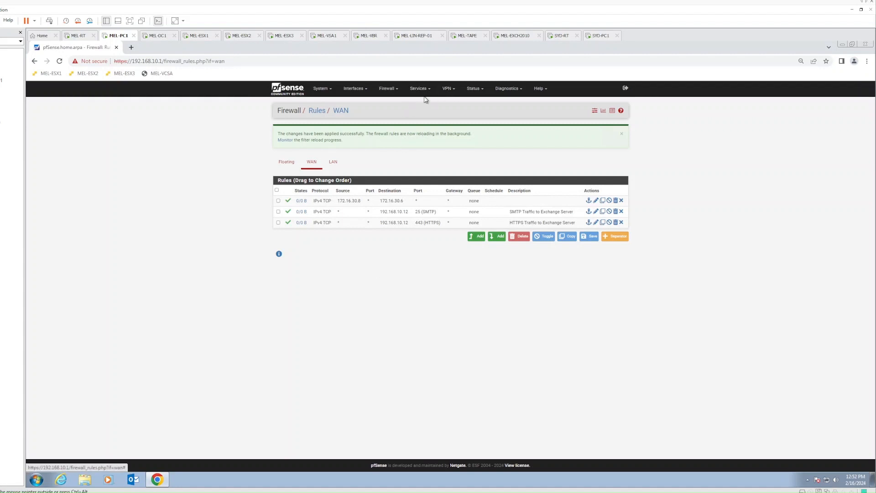
click(449, 91)
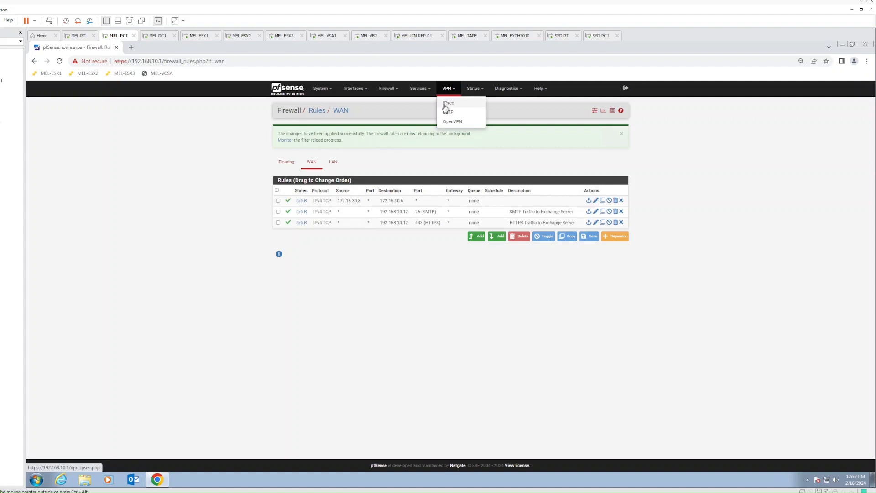
- Go to VPN > IPsec on MEL-RT to view the empty Tunnels list
click(453, 106)
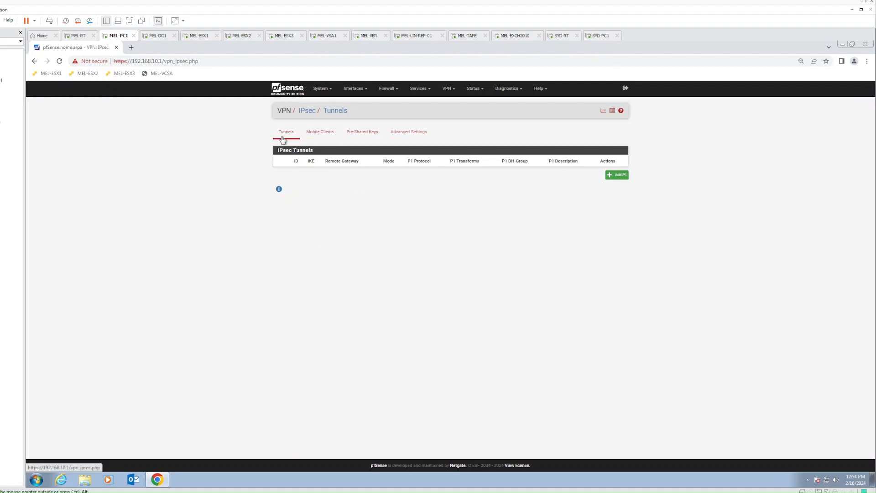
- Add a new phase 1 entry with description 'VPN to Sydney'
click(619, 177)
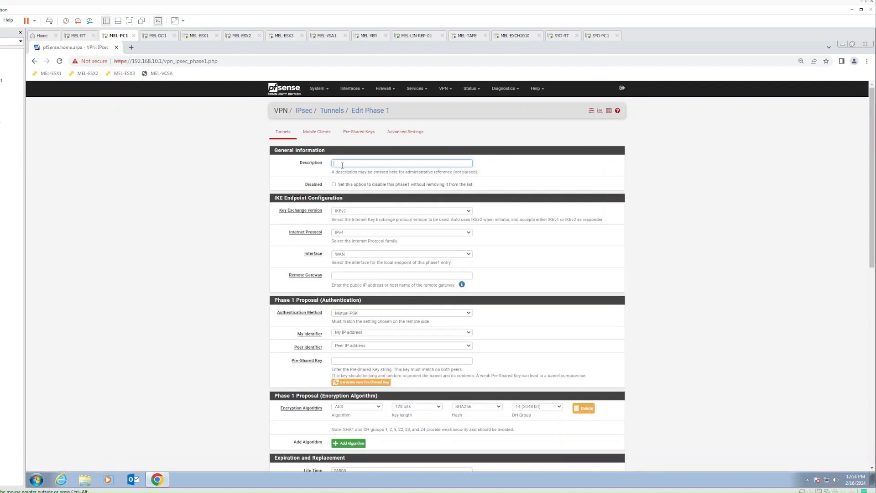
text(VPN to Sydney)
click(663, 278)
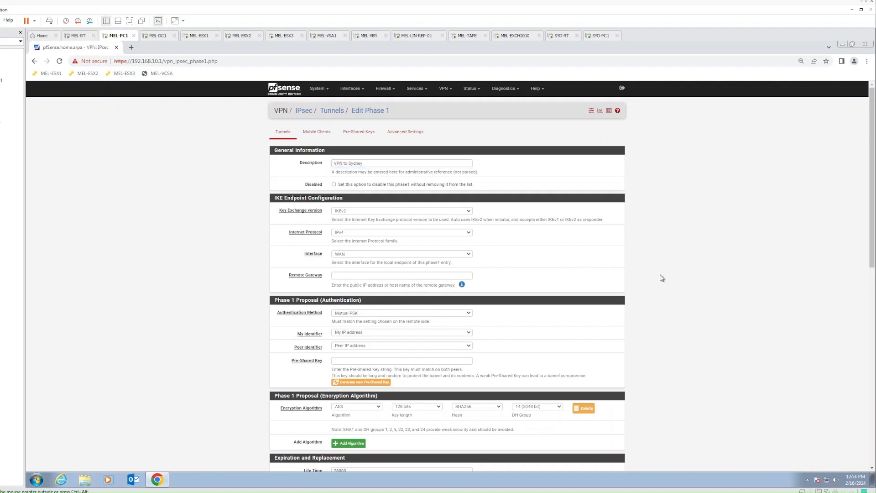
scroll(660, 277, down, 1)
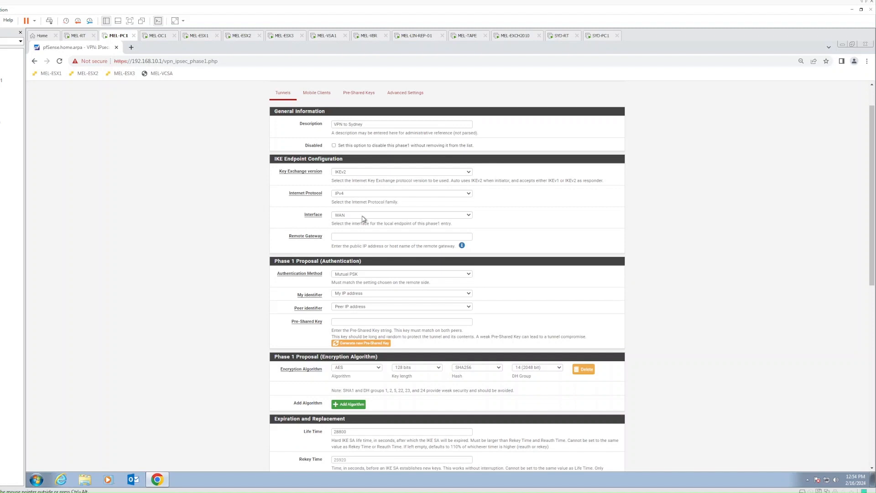
- Set remote gateway 172.16.30.8 and generate a new pre-shared key
click(357, 237)
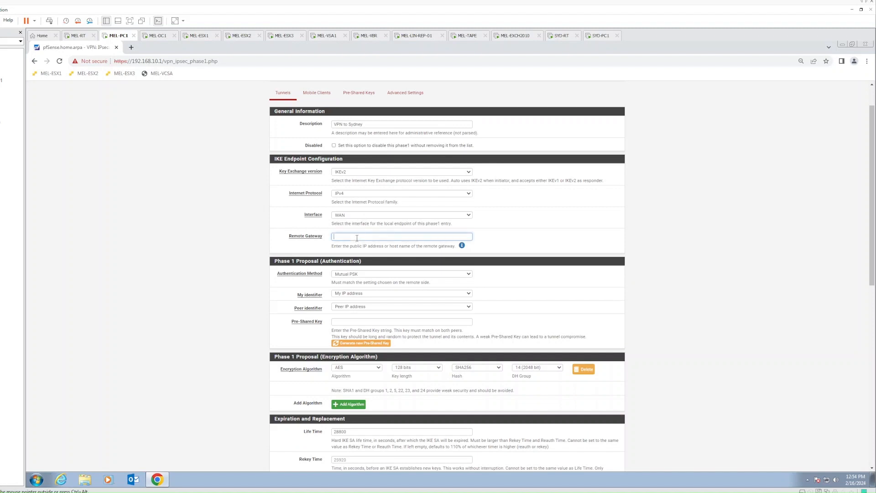
text(172.16.30.8)
click(515, 249)
scroll(515, 247, down, 3)
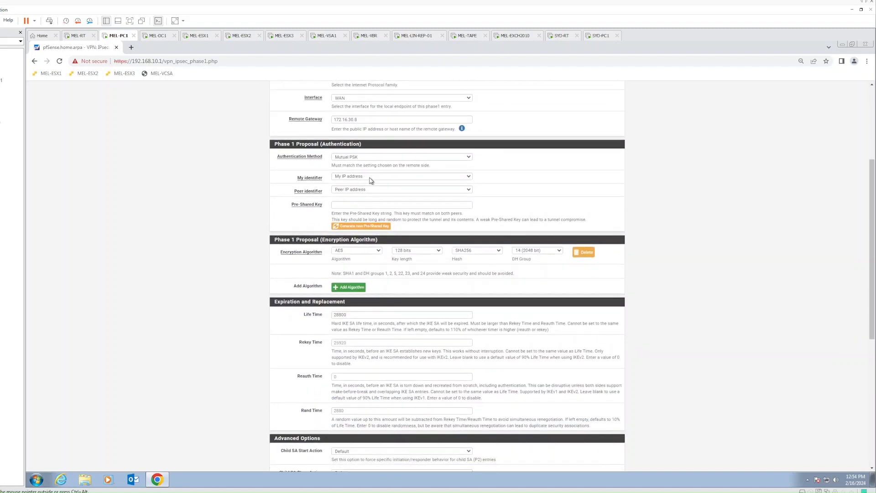
click(351, 205)
click(358, 226)
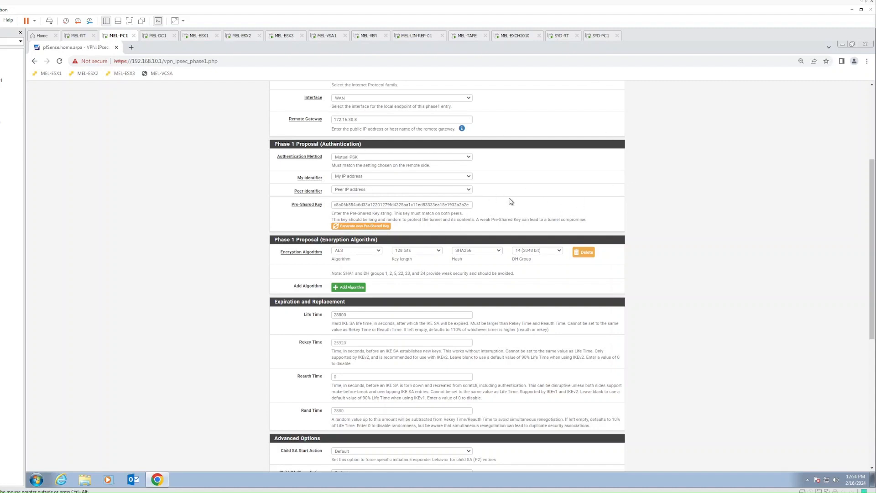
scroll(510, 201, down, 2)
scroll(510, 201, down, 1)
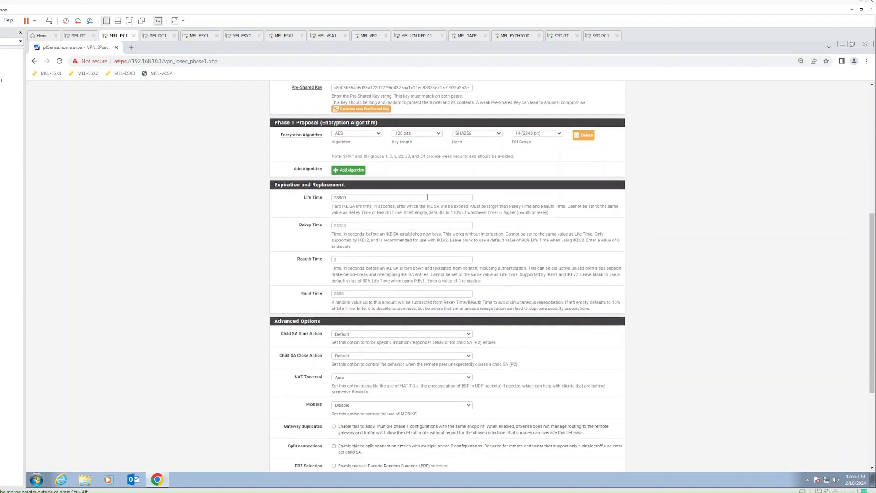
- Set the phase 1 encryption key length to 256 bits
click(416, 136)
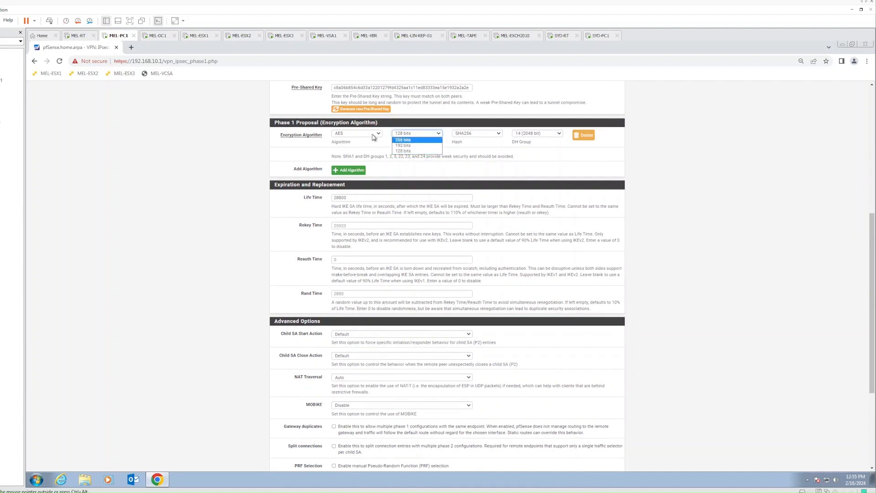
click(399, 140)
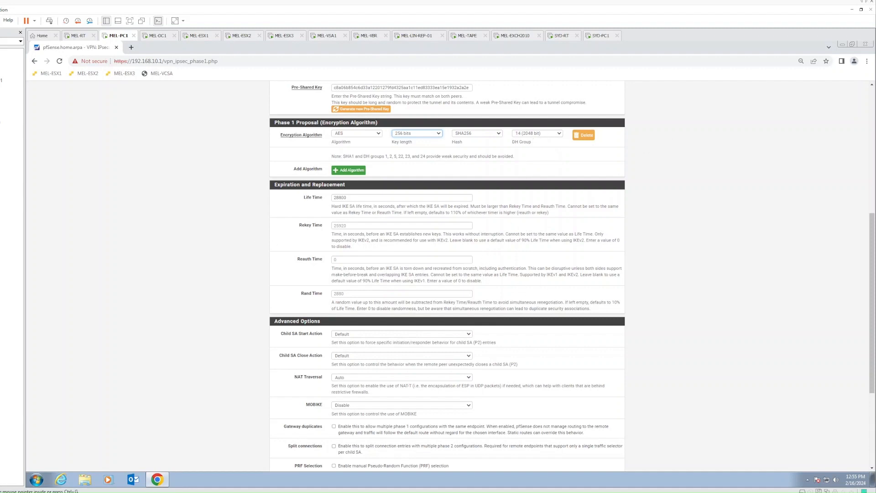
scroll(369, 185, down, 1)
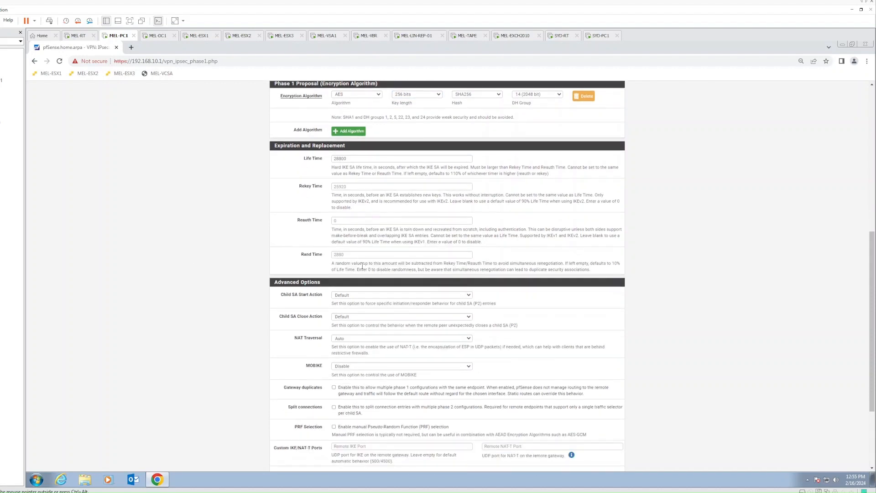
scroll(361, 265, down, 2)
scroll(309, 267, down, 1)
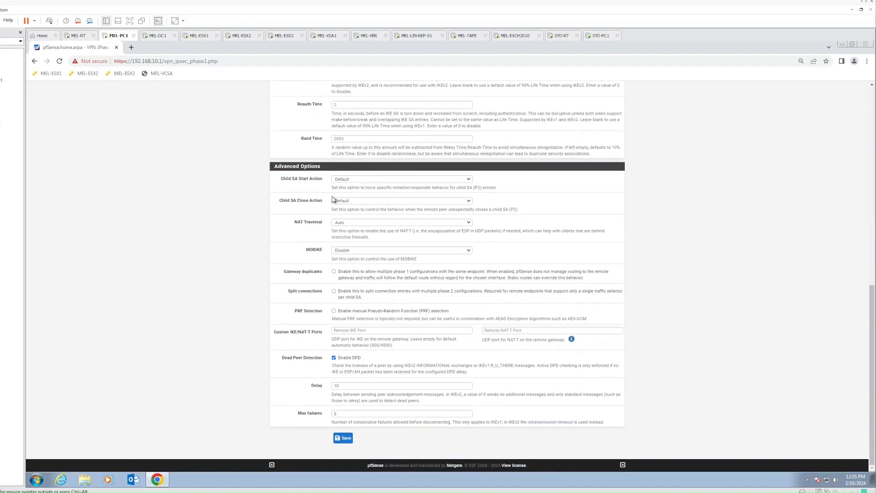
- Set Child SA Close Action to Restart/Reconnect and save the phase 1 entry
click(370, 201)
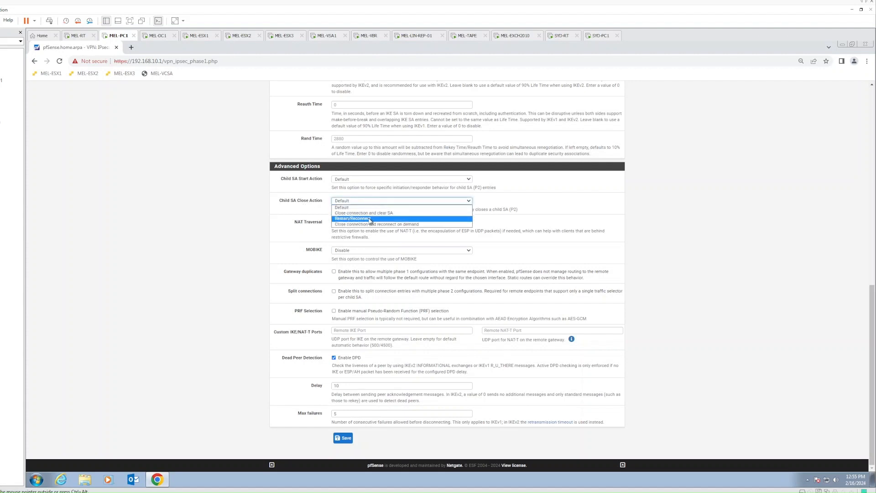
click(365, 219)
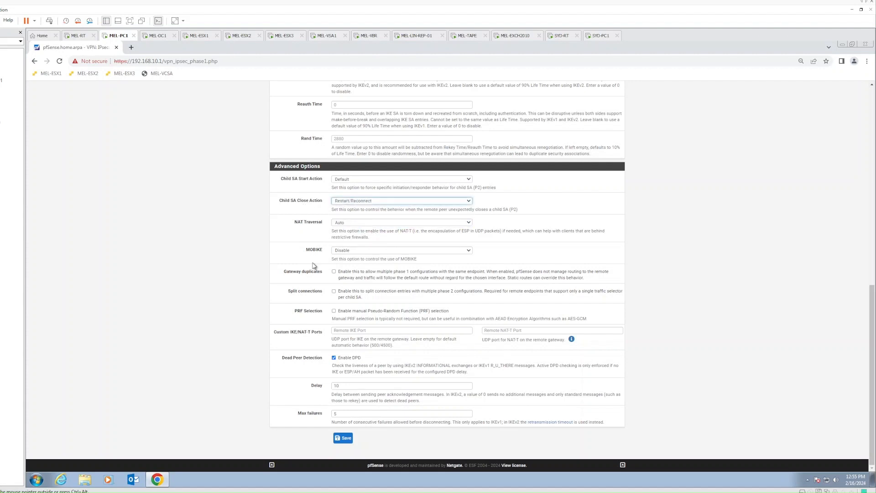
click(276, 267)
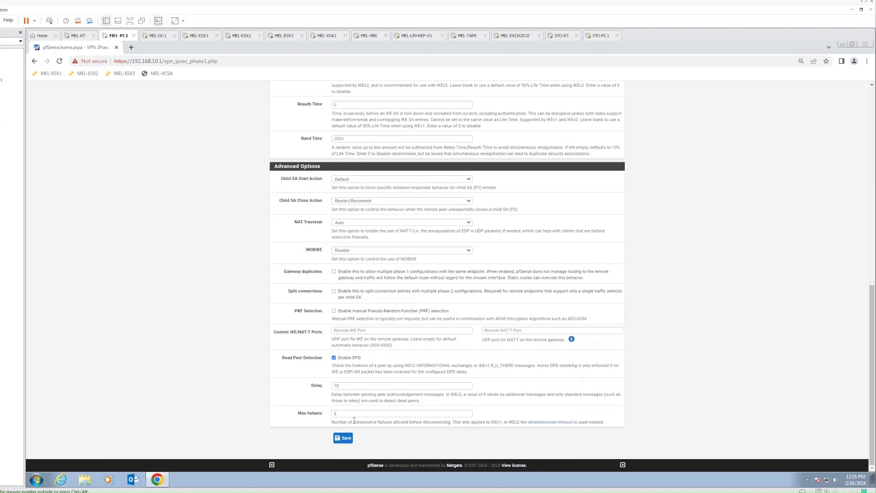
scroll(514, 418, up, 10)
scroll(573, 329, down, 10)
scroll(392, 269, up, 10)
scroll(391, 269, down, 10)
click(345, 438)
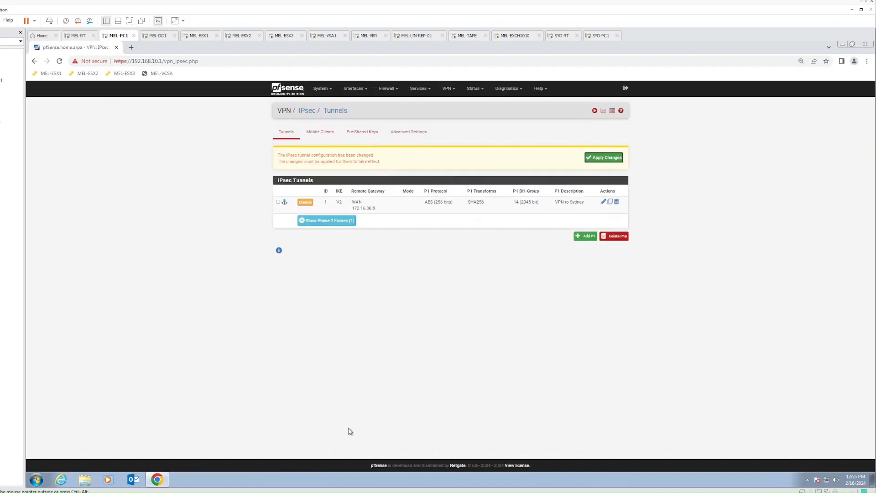
- Show the tunnel's phase 2 entries and open the ToSydney phase 2 for editing
key(ctrl+alt)
click(332, 221)
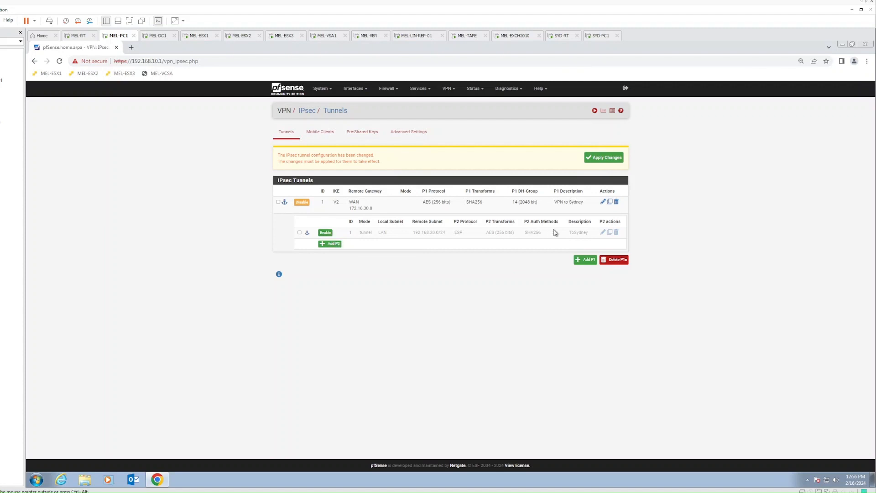
click(602, 234)
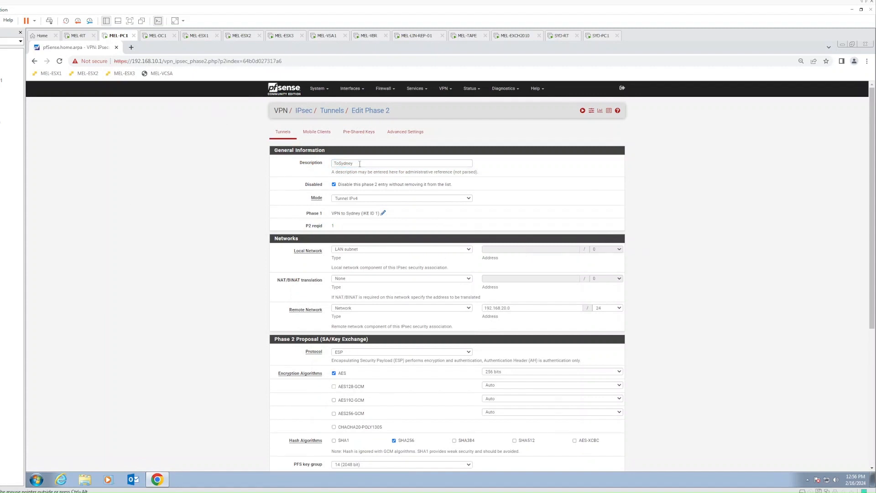
- Rename the phase 2 to 'Access to 192.168.20.0/24 in Sydney' and enable it
click(318, 164)
text(Access to 192.168.20.0/24 in Sydney)
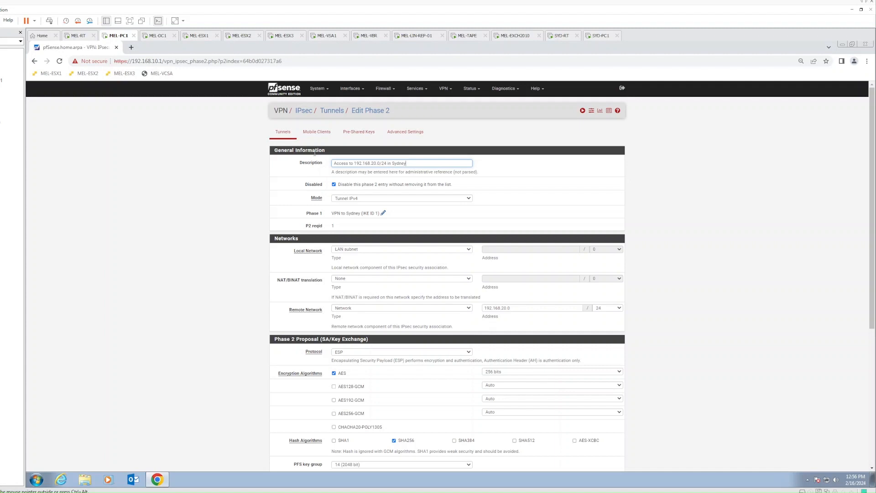
click(334, 185)
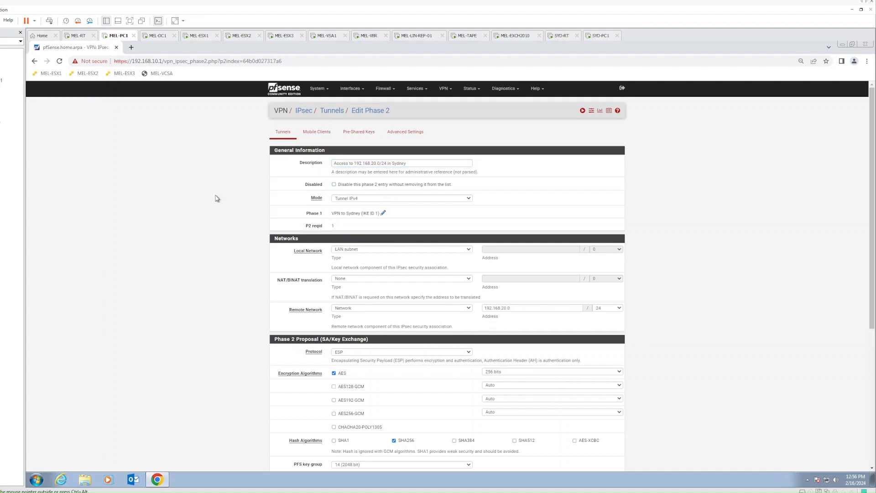
- Replace AES with AES256-GCM at 128 bits as the phase 2 encryption
scroll(216, 199, down, 1)
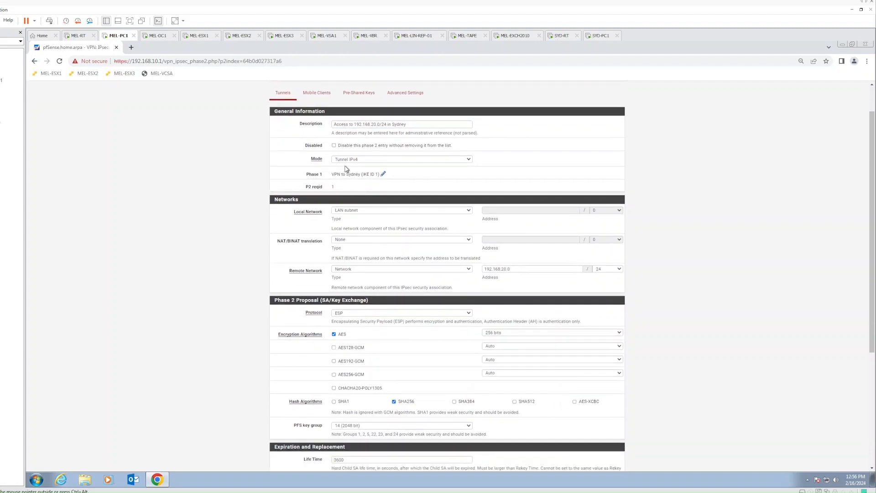
scroll(258, 248, down, 2)
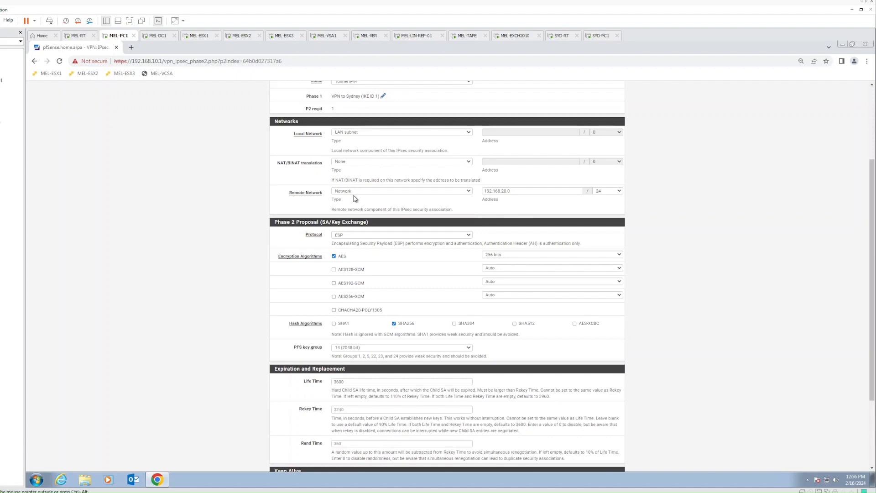
scroll(264, 258, down, 2)
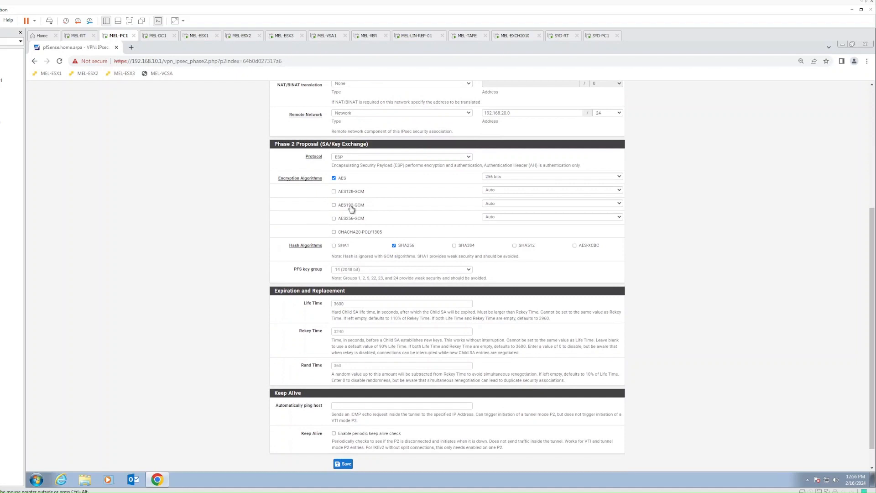
click(334, 179)
click(495, 217)
click(505, 230)
click(163, 226)
scroll(189, 222, down, 1)
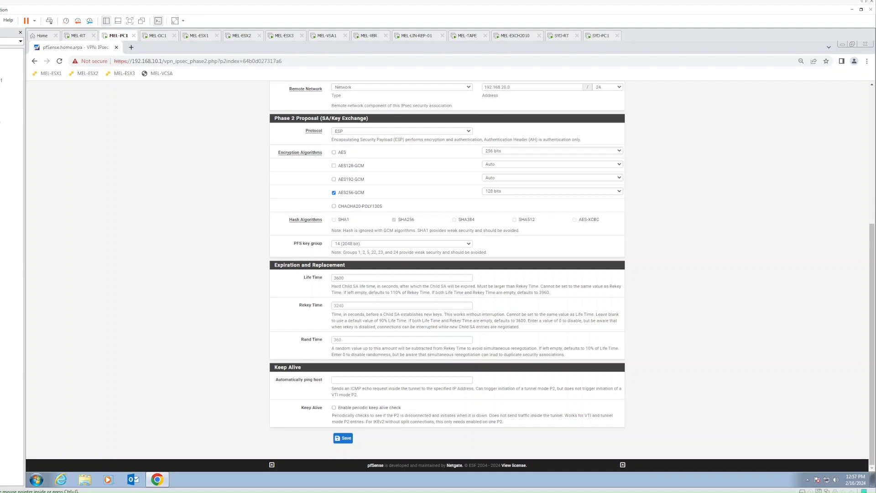
- Save and apply Melbourne's phase 2, check its phase 2 entries, then move to SYD-PC1
click(343, 438)
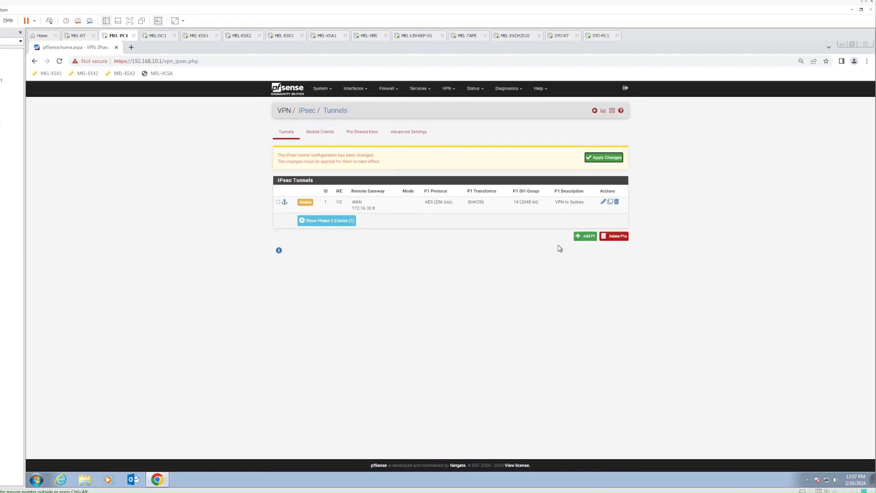
click(603, 158)
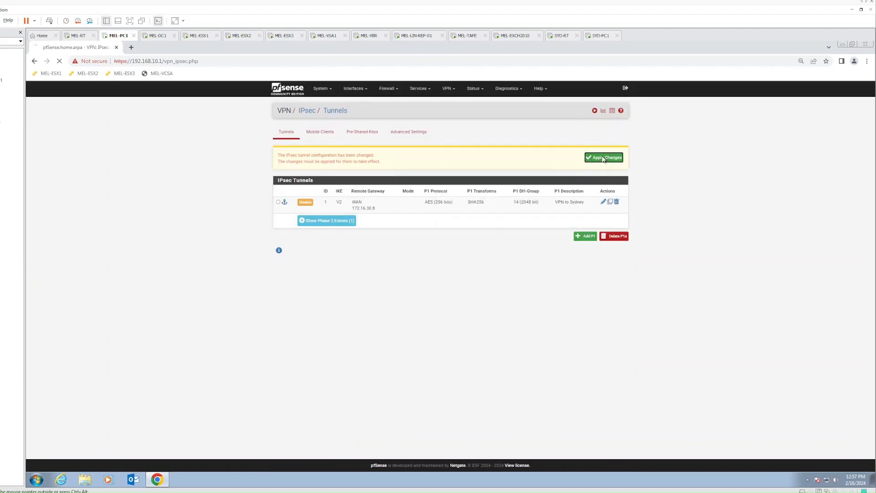
click(314, 218)
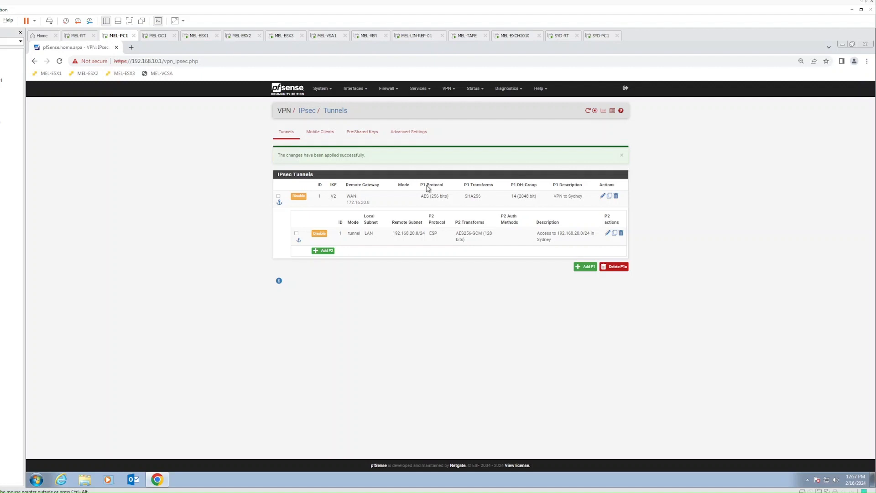
click(600, 36)
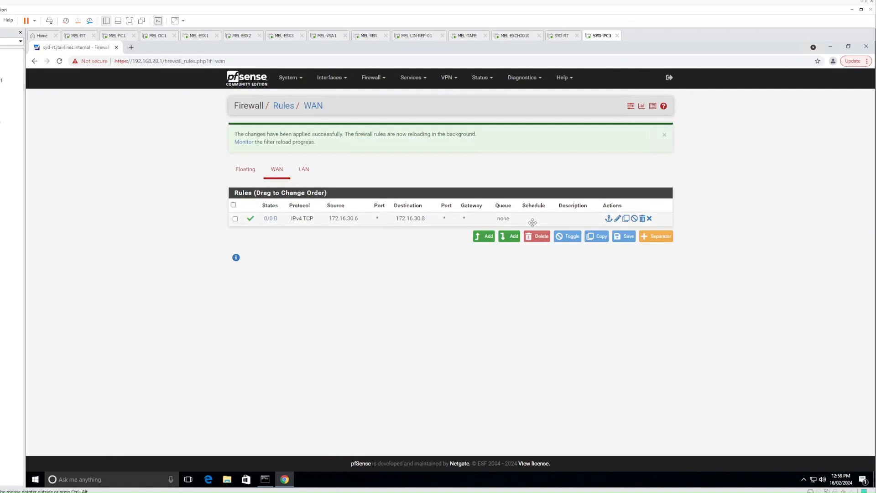
- On syd-rt, add a new IPsec phase 1 described 'VPN to Melbourne'
click(420, 82)
click(446, 78)
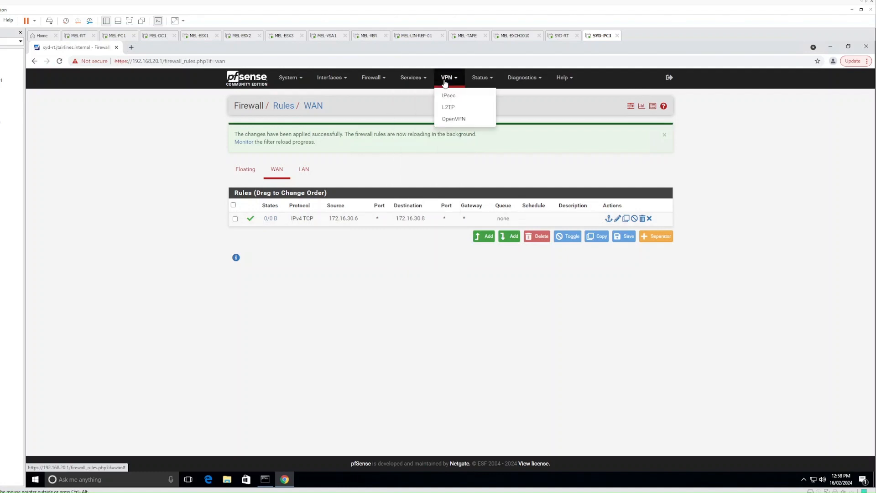
click(454, 100)
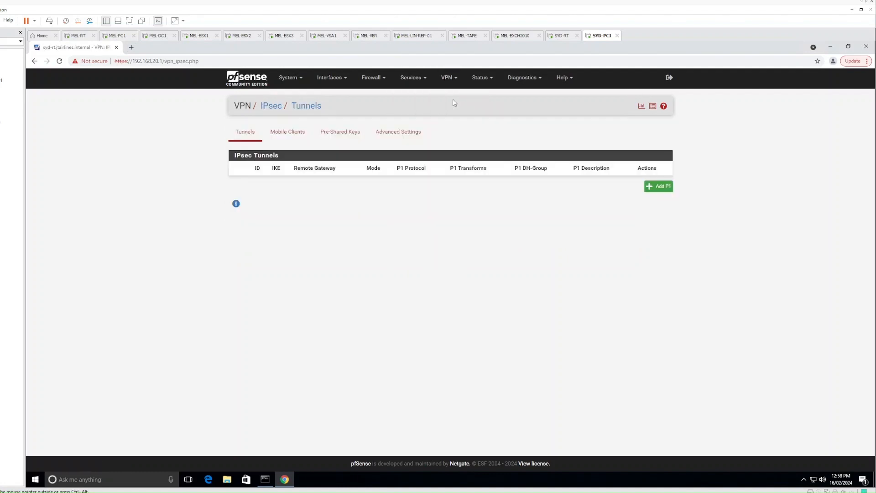
click(666, 186)
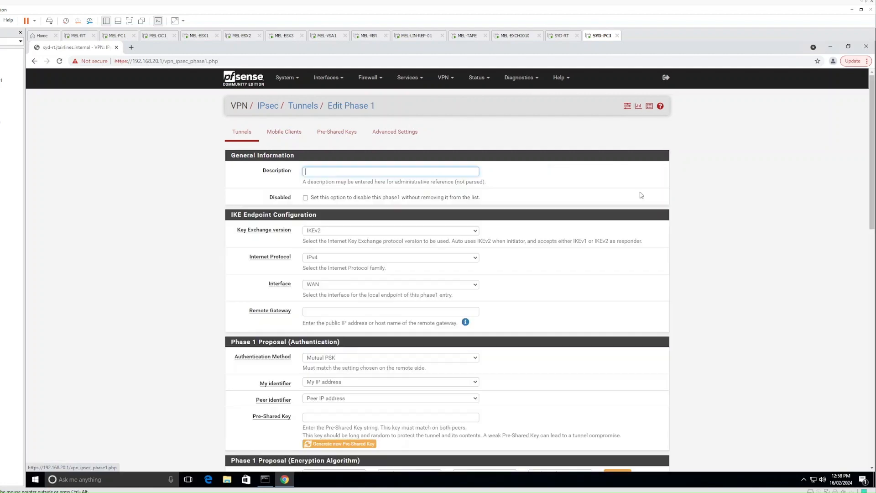
text(VPN to Melbourne)
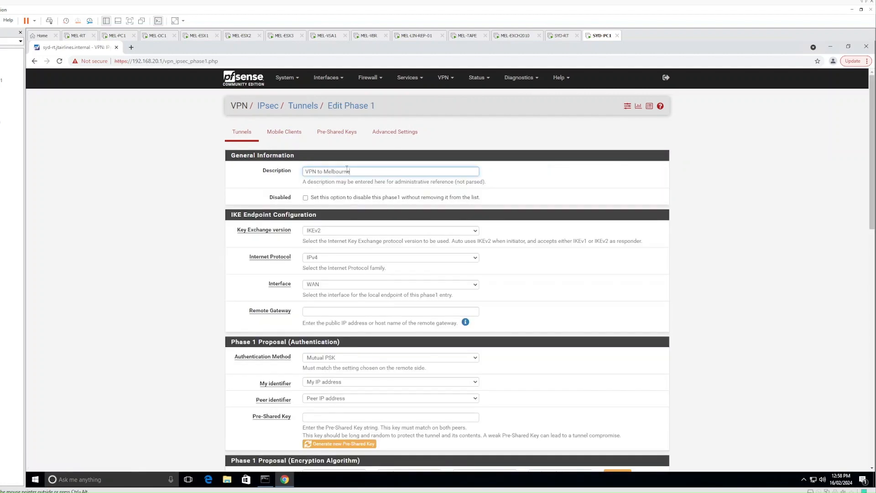
click(211, 254)
- Set the phase 1 remote gateway to 172.16.30.6, then go to MEL-PC1 for the pre-shared key
scroll(211, 255, down, 3)
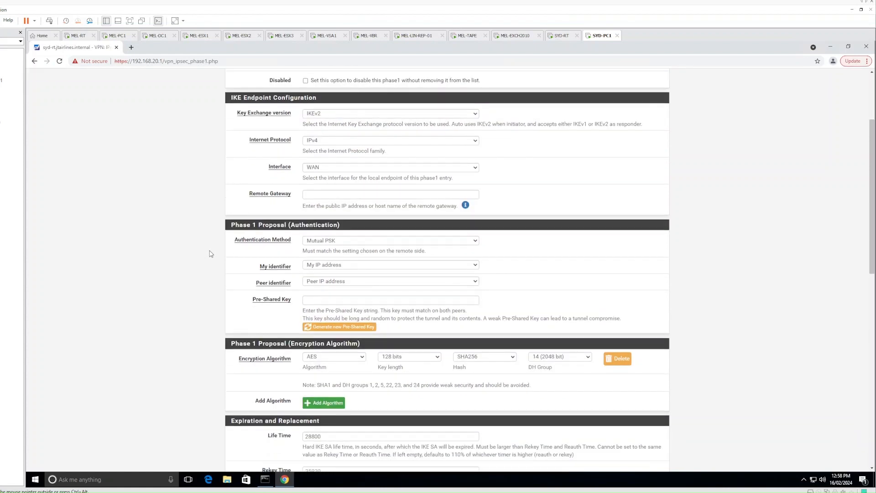
click(317, 196)
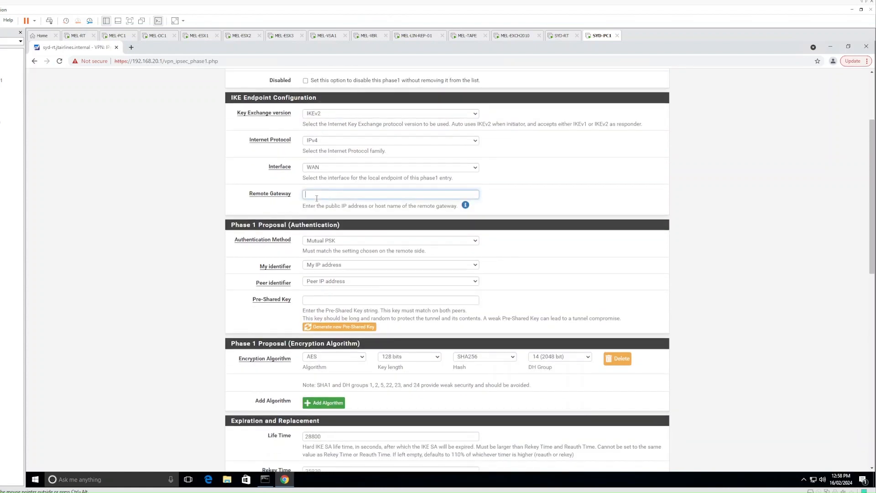
text(172.16.30.6)
click(196, 245)
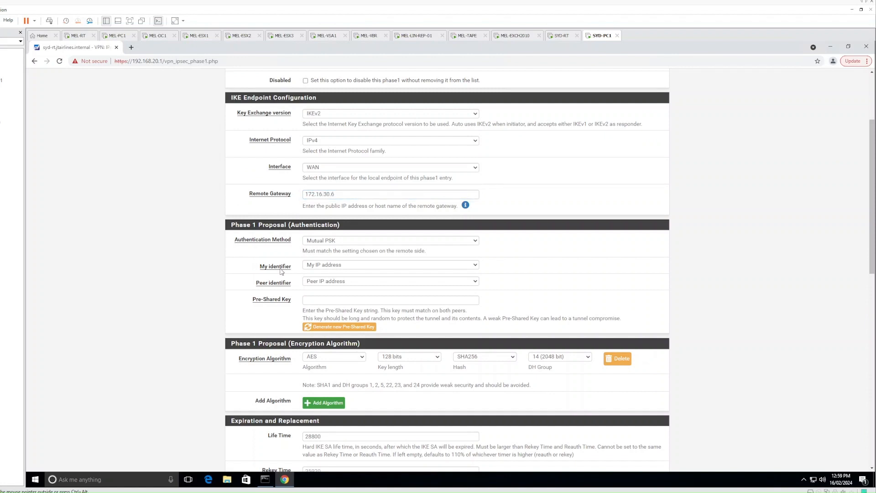
scroll(276, 281, down, 1)
click(318, 263)
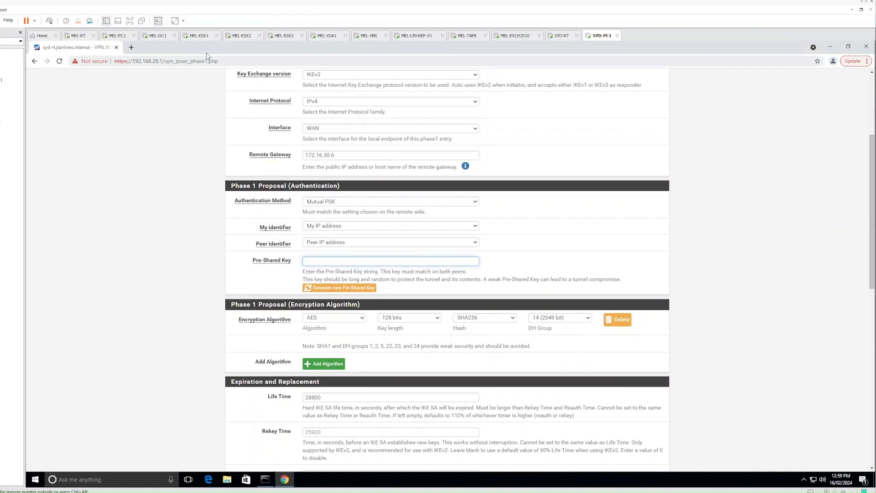
click(122, 36)
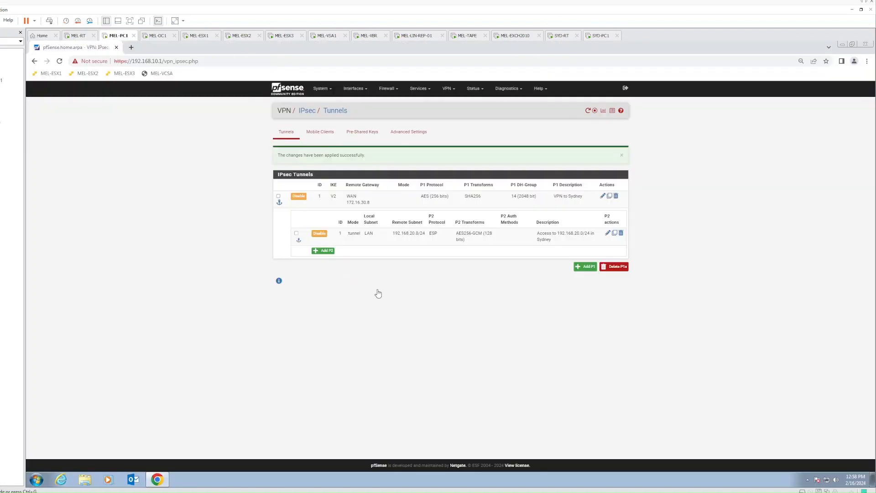
- Copy the pre-shared key from Melbourne's phase 1 and paste it into Sydney's phase 1
click(602, 197)
click(463, 374)
double_click(464, 373)
key(ctrl+c)
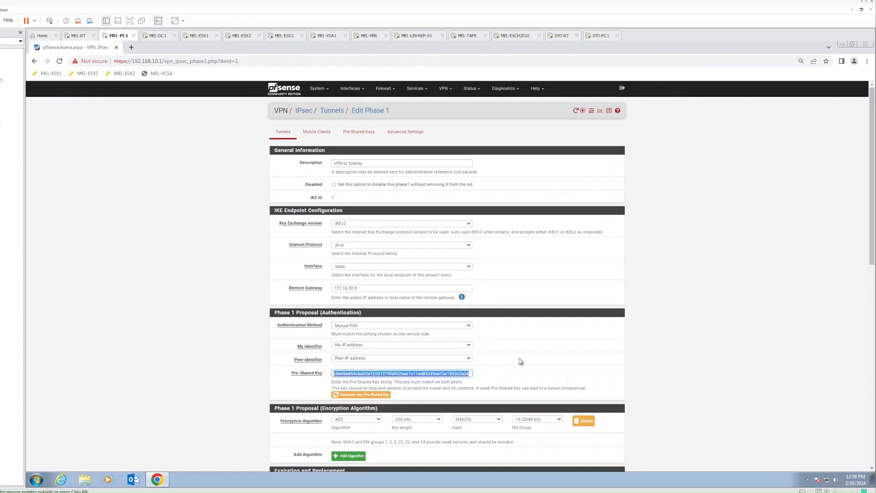
click(601, 36)
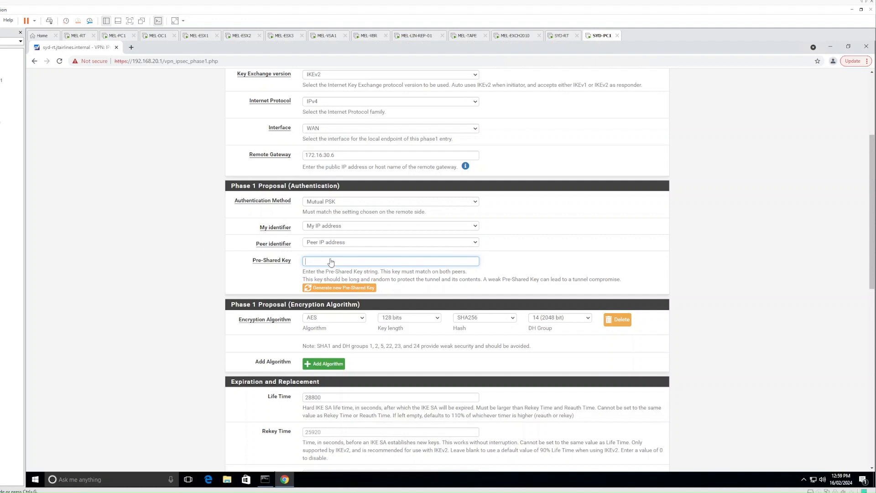
key(ctrl+v)
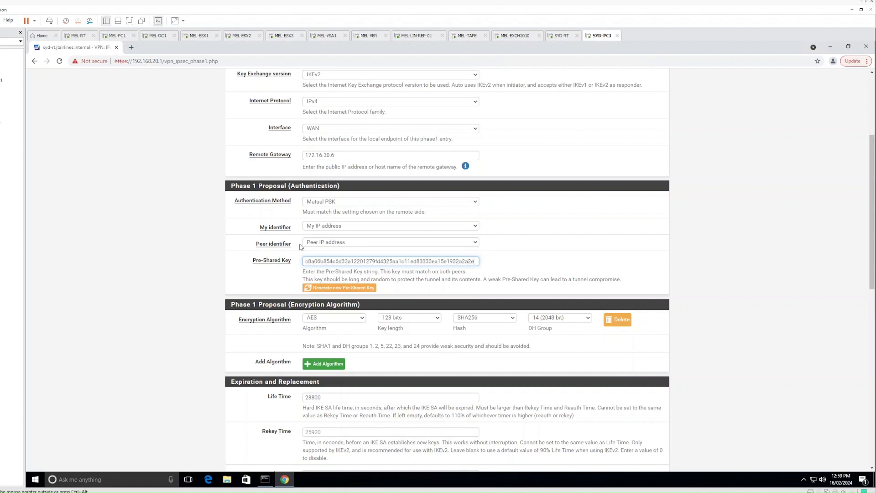
click(217, 245)
scroll(216, 245, down, 3)
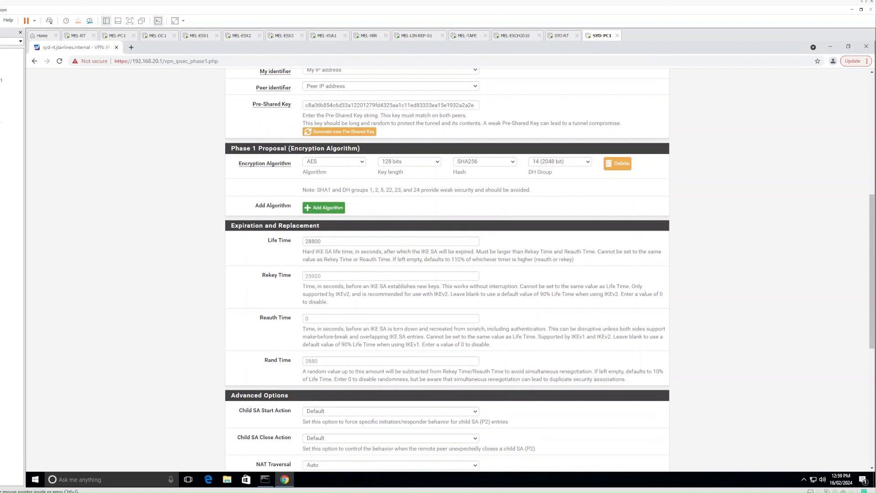
- Set the Sydney phase 1 key length to 256 bits and life time to 31680
click(409, 162)
click(413, 183)
click(338, 242)
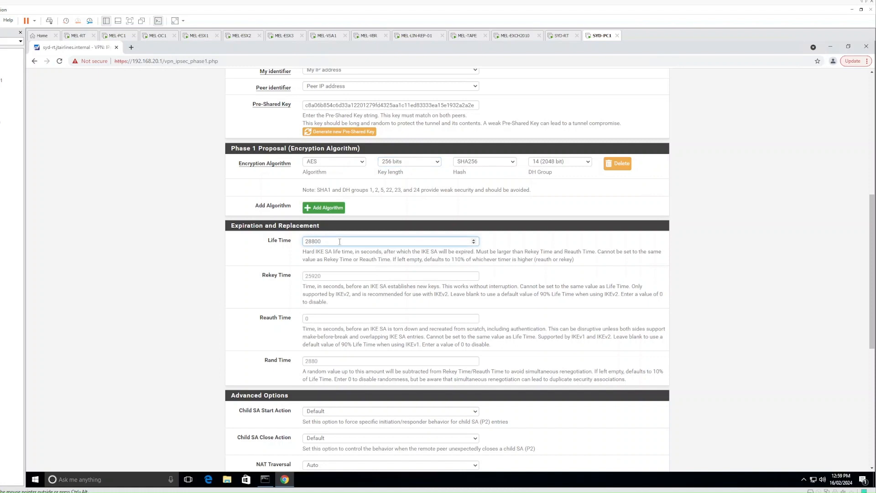
drag(340, 241, 288, 245)
text(31680)
click(242, 304)
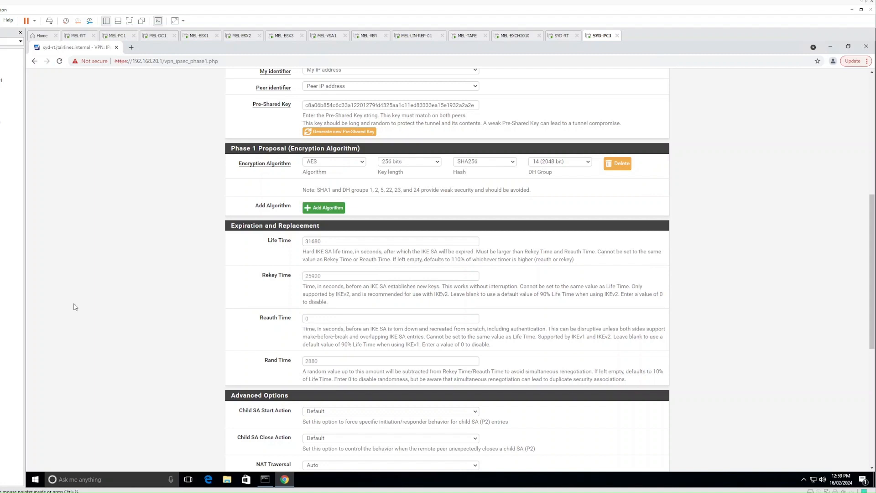
- Enter rekey time 28512 and rand time 3168 for the Sydney phase 1
click(332, 277)
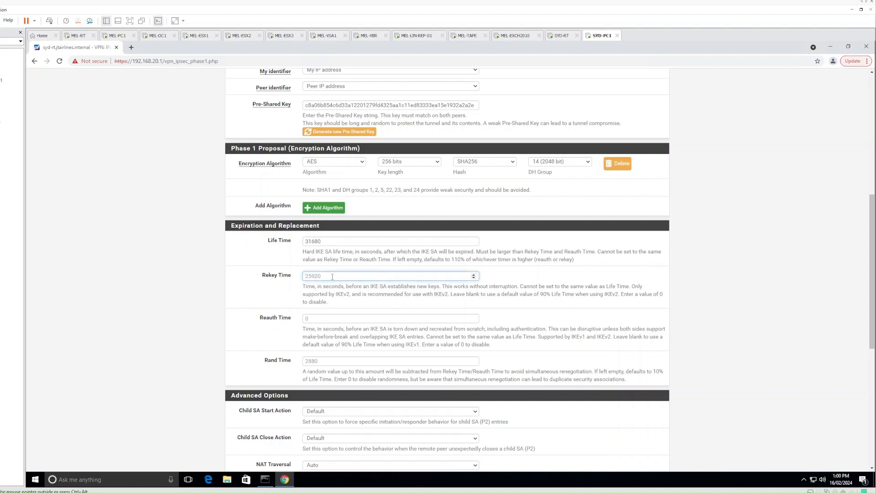
text(2851)
click(276, 362)
text(3168)
click(217, 322)
- Set Child SA start action to None (Responder Only), close action to Close connection and clear SA, and save
scroll(218, 320, down, 3)
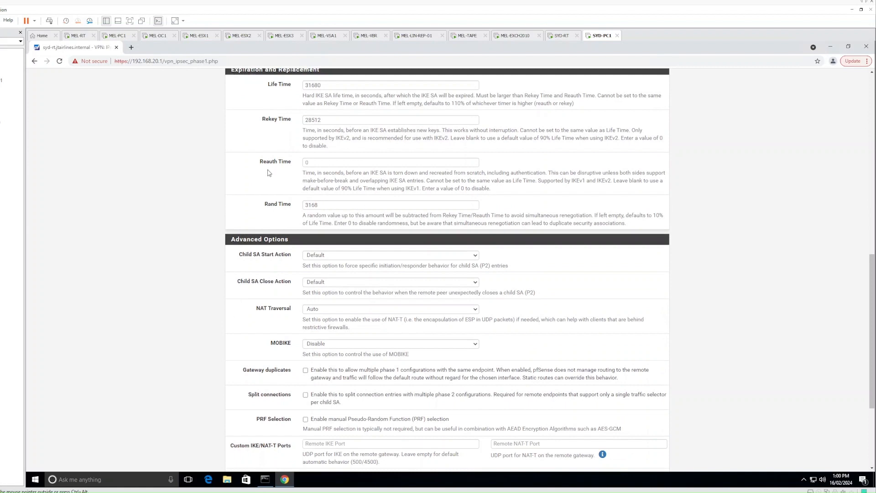
scroll(269, 173, down, 2)
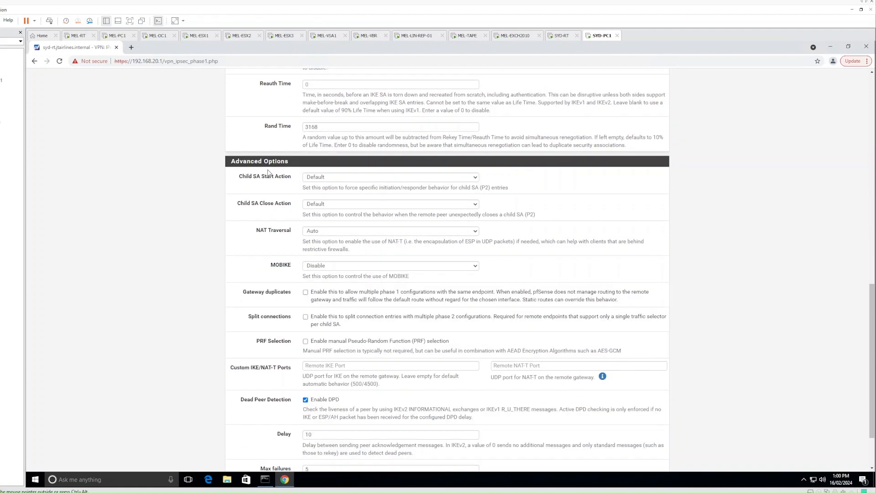
click(335, 178)
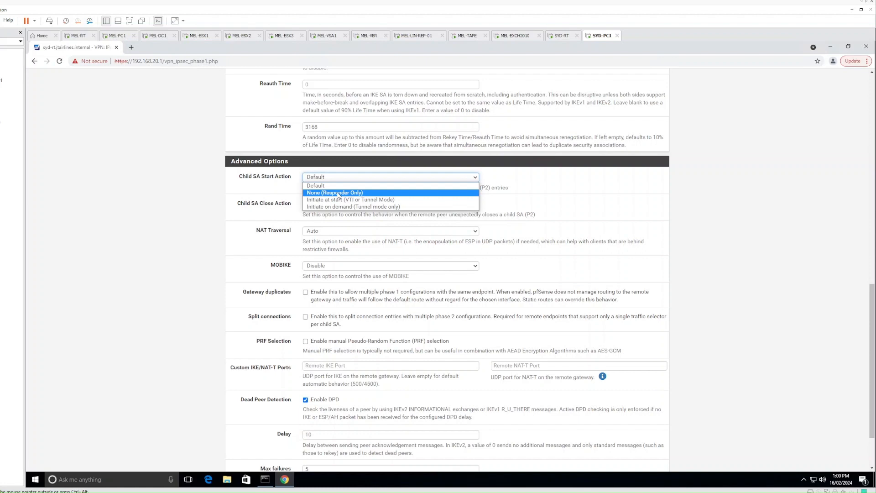
click(339, 194)
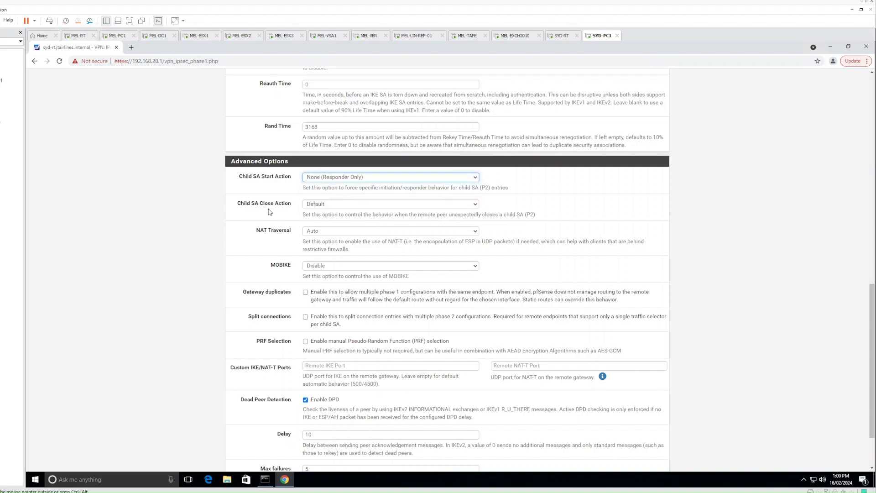
click(328, 206)
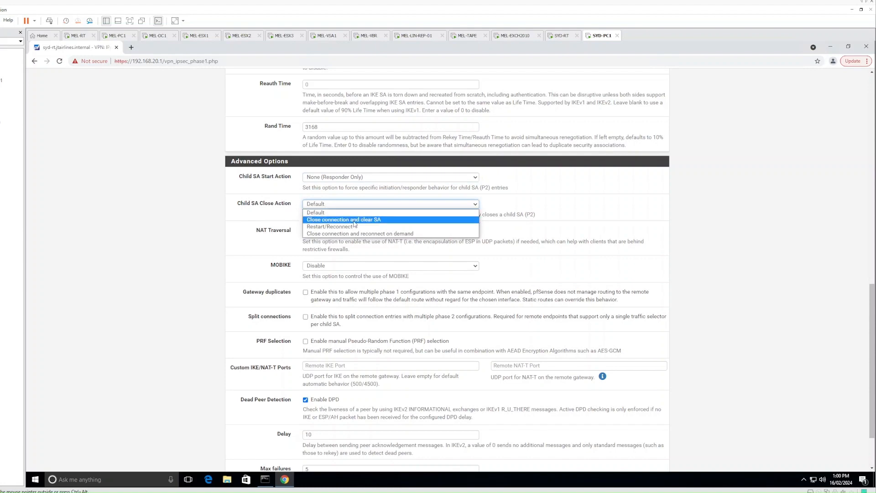
click(354, 224)
scroll(244, 291, down, 2)
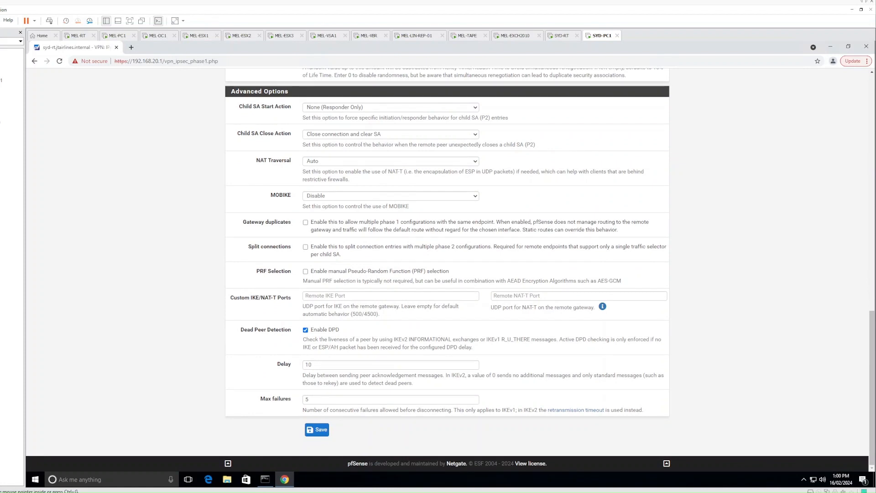
click(320, 431)
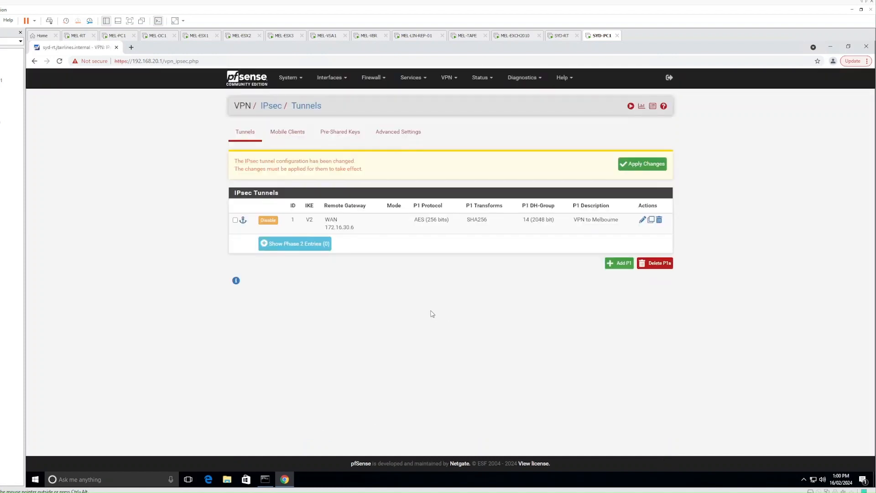
- Add a Sydney phase 2 described 'Acces to 192.168.10.0/24 in Melbourne'
click(288, 245)
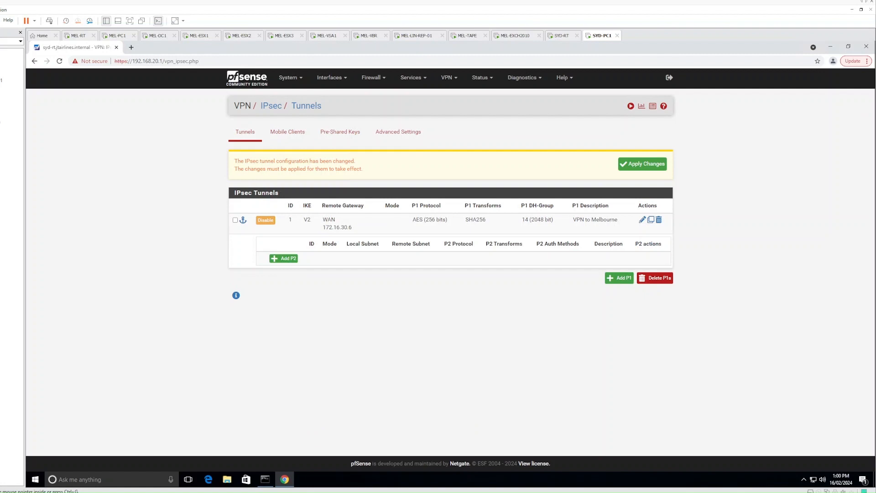
click(284, 259)
click(325, 172)
text(Acces to 192.168.10.0/24 in Melbourne)
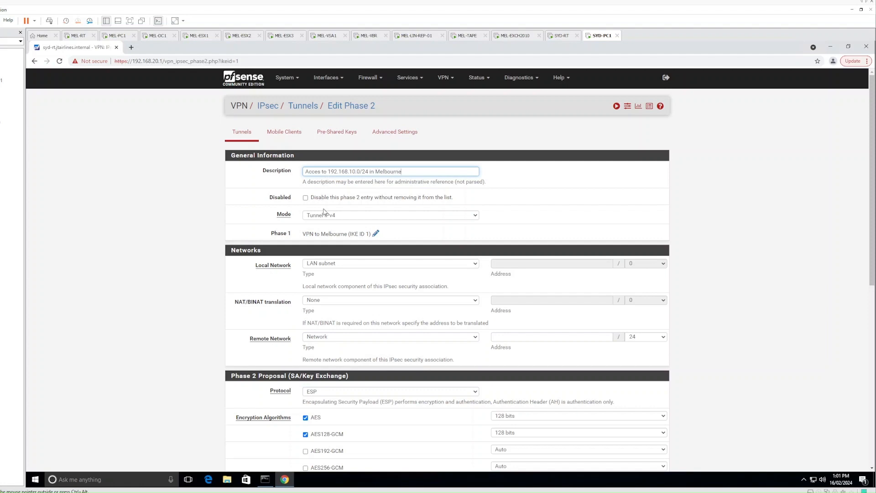
click(232, 267)
scroll(233, 268, down, 1)
scroll(232, 267, down, 1)
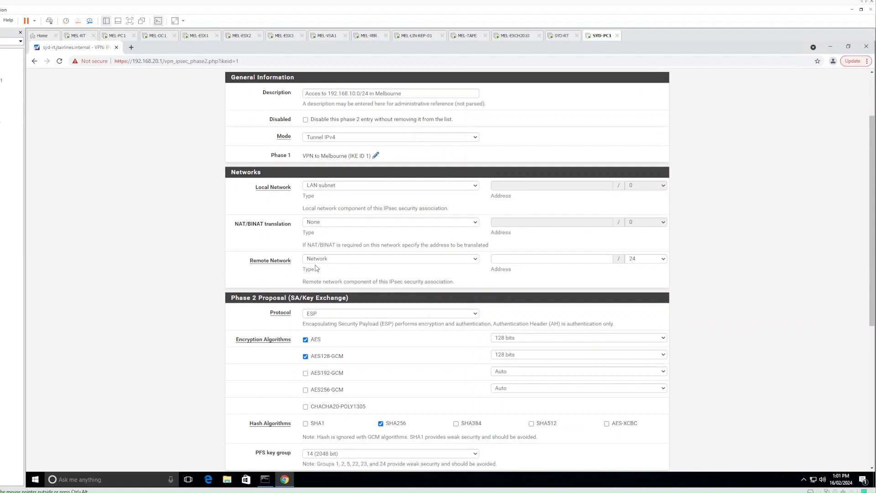
scroll(245, 267, down, 4)
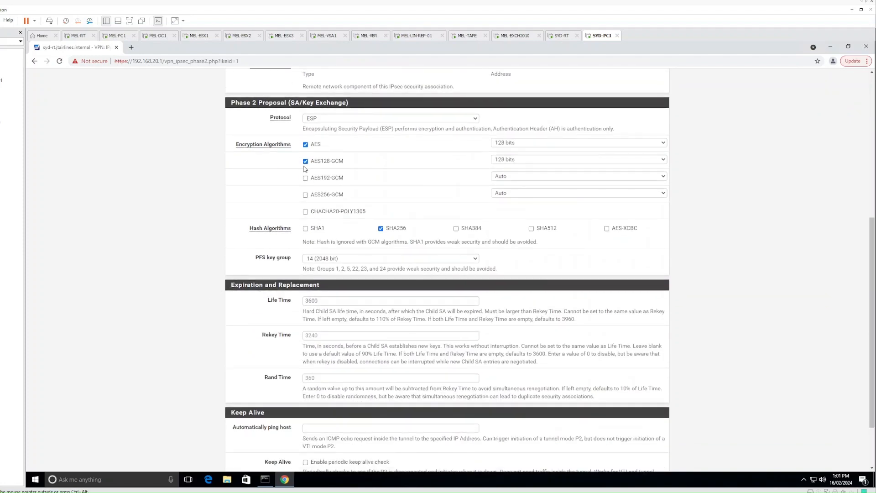
- Limit phase 2 encryption to AES256-GCM with 128-bit keys, dropping AES and AES128-GCM
click(305, 144)
click(305, 161)
click(504, 195)
click(508, 209)
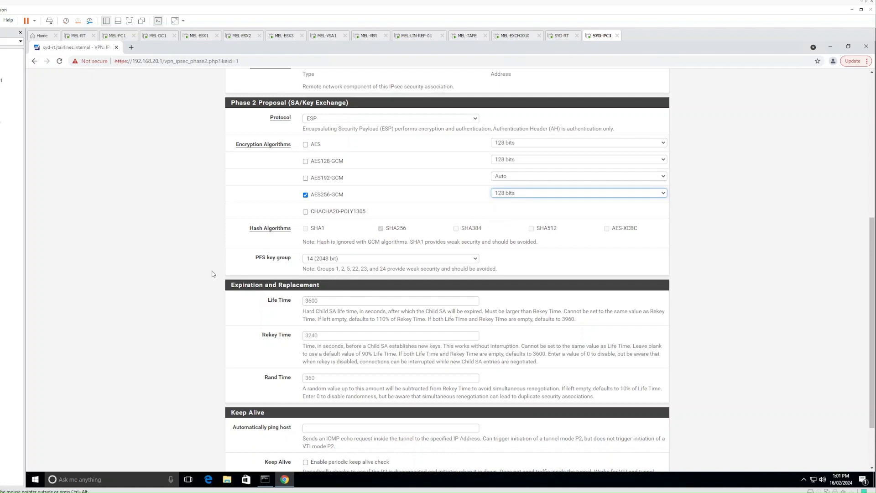
scroll(213, 274, down, 3)
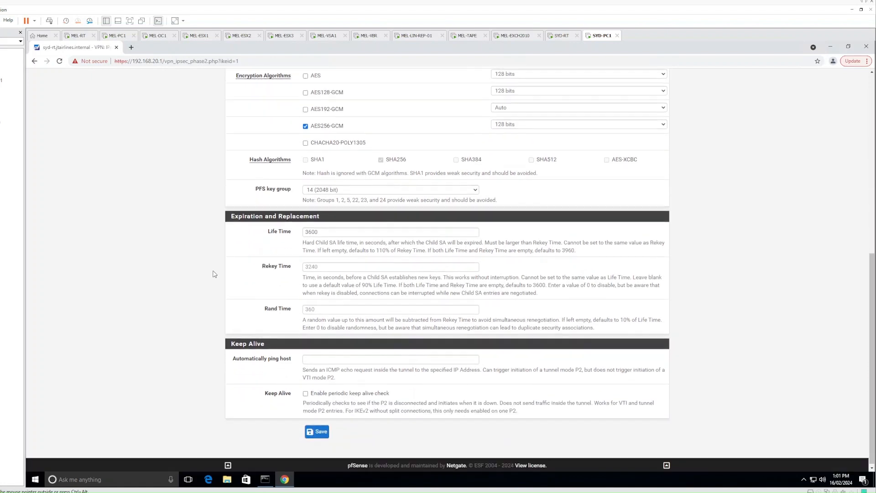
- Set phase 2 life 5400, rekey 4860 and rand 540, then attempt to save
click(281, 232)
text(5400)
key(Tab)
text(4)
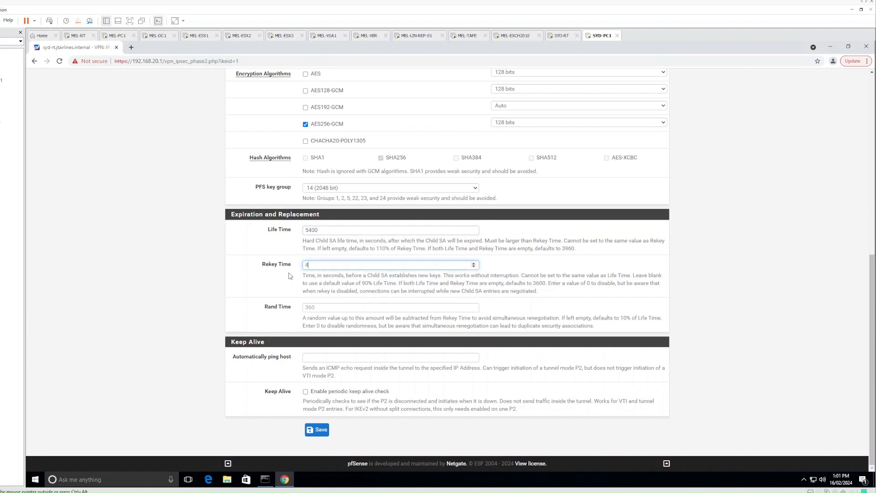
text(860)
key(Tab)
text(54)
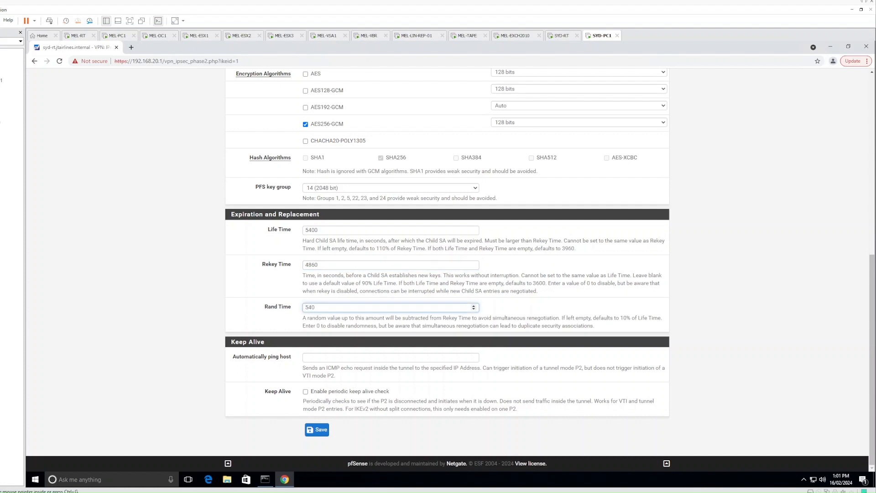
click(202, 313)
scroll(281, 358, up, 6)
scroll(281, 358, down, 7)
click(322, 432)
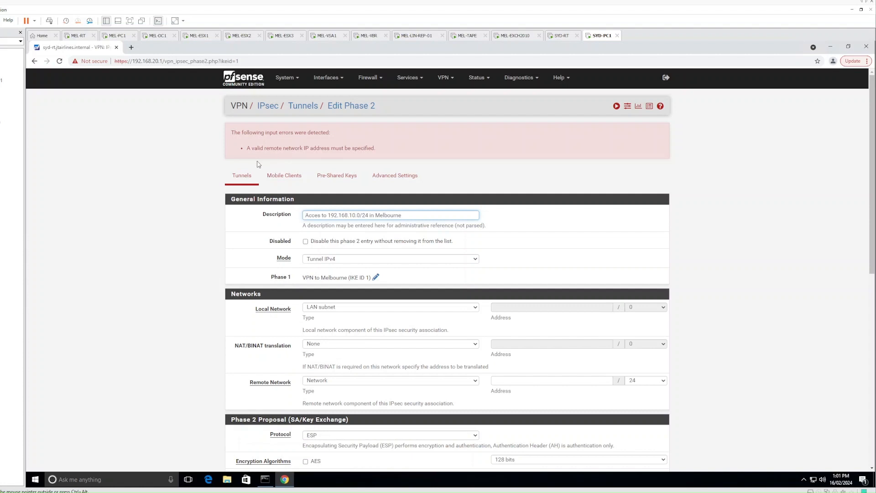
- Set the phase 2 remote network to 192.168.10.0/24 and save it
click(339, 382)
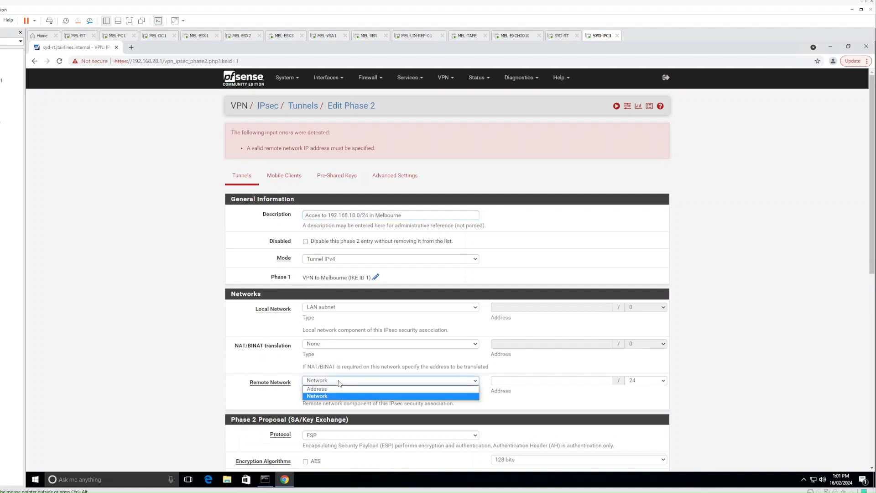
click(339, 383)
click(530, 379)
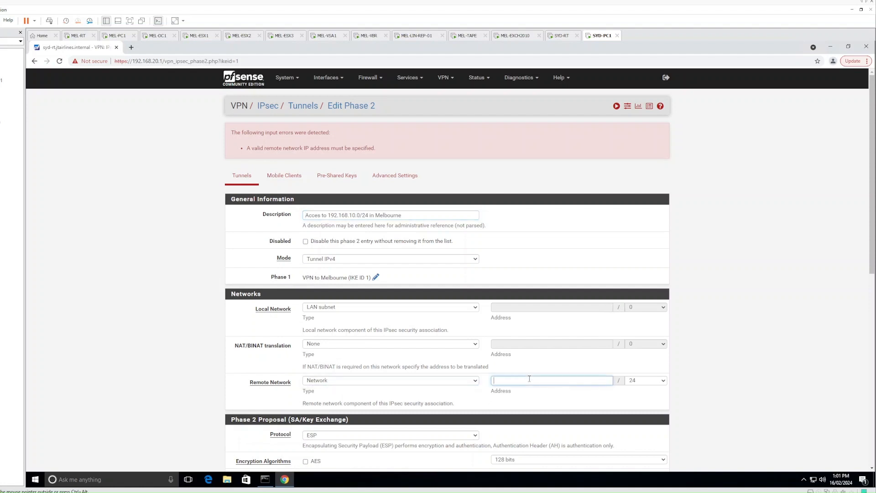
text(192.168.10.0)
scroll(541, 405, down, 8)
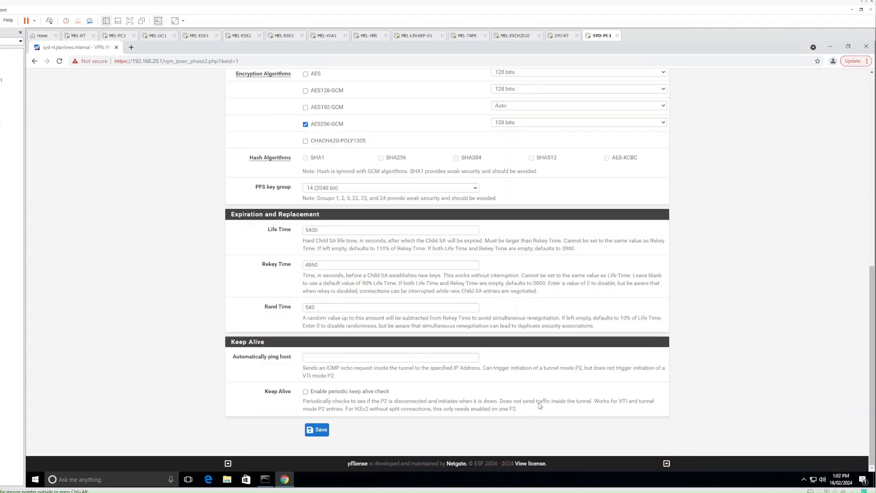
click(322, 434)
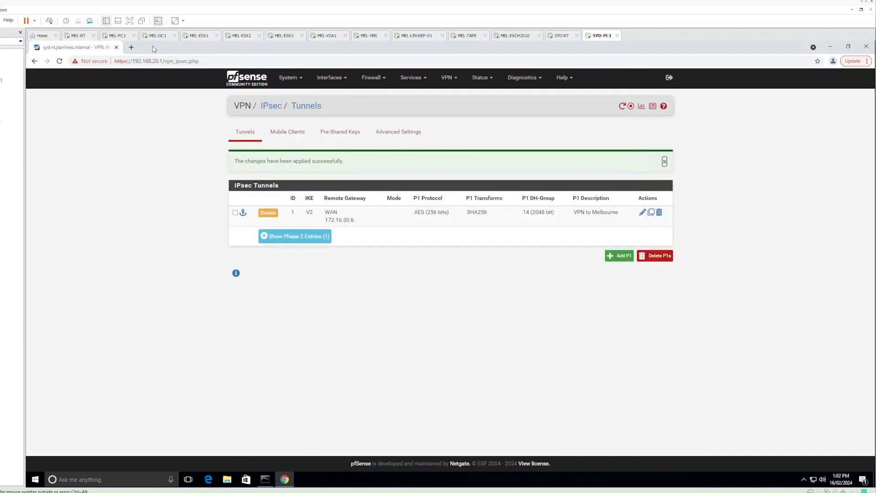
- On MEL-PC1, open the 'Access to 192.168.20.0/24 in Sydney' phase 2 under VPN > IPsec
click(119, 36)
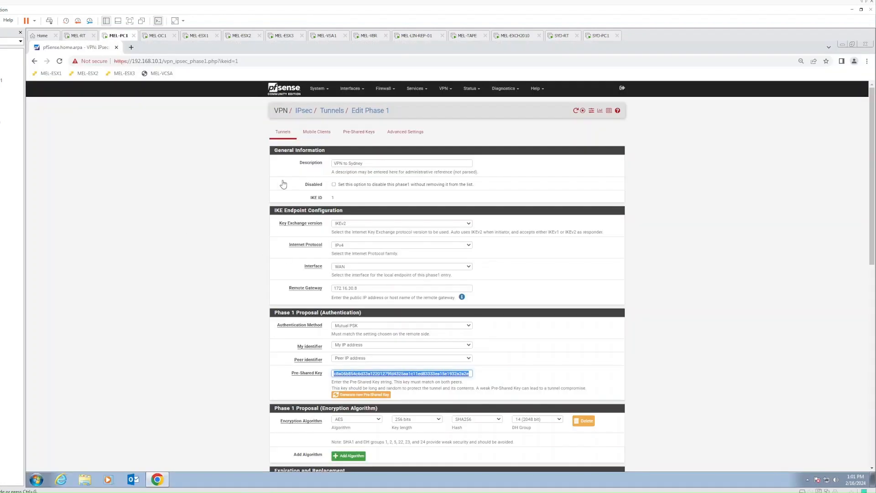
click(447, 92)
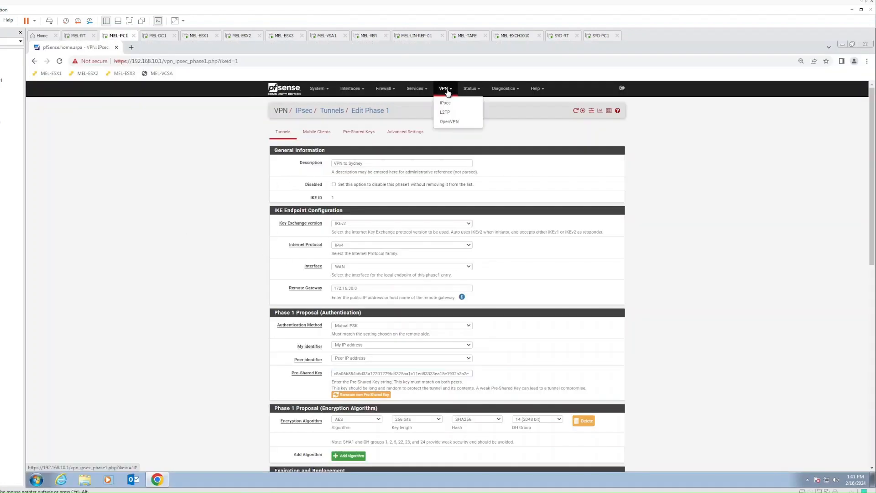
click(446, 103)
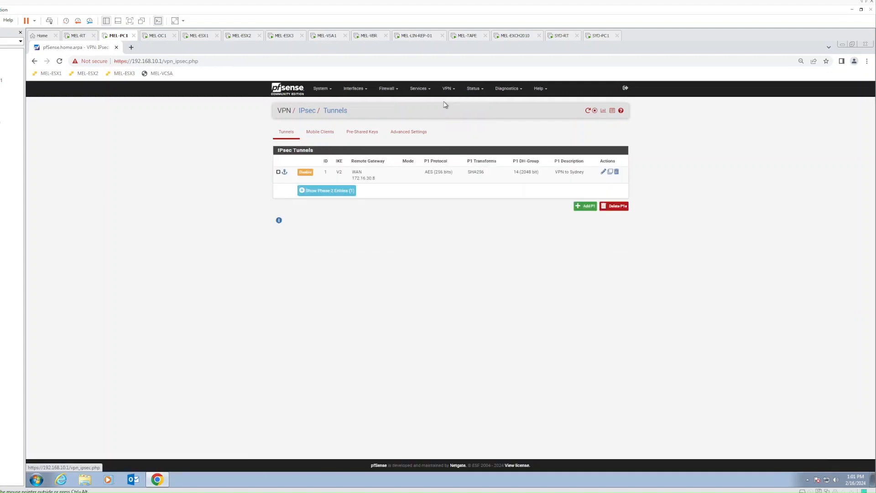
click(607, 208)
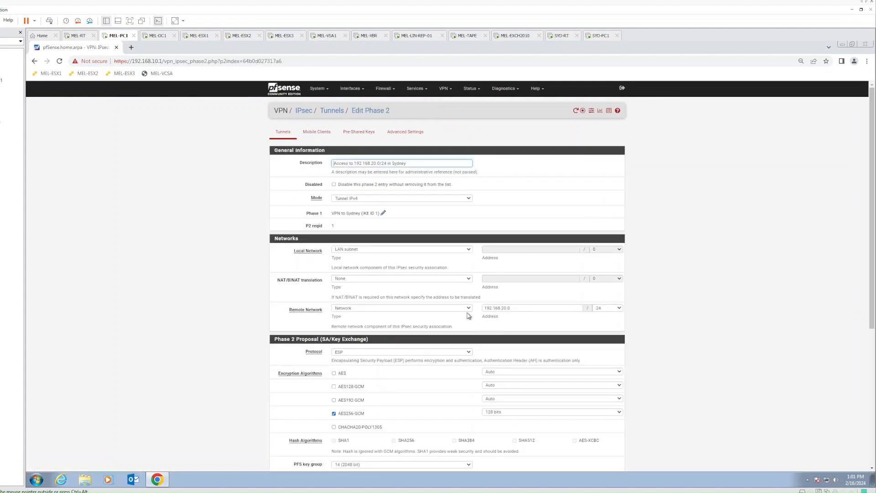
click(717, 399)
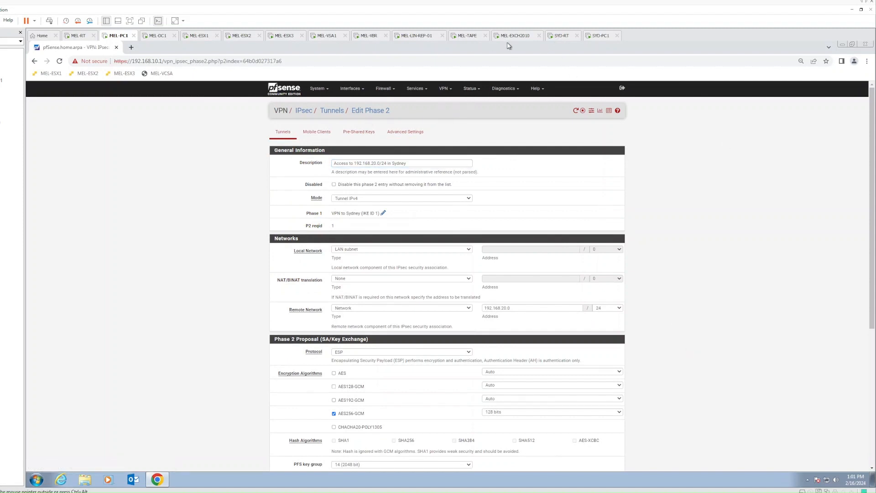
click(464, 90)
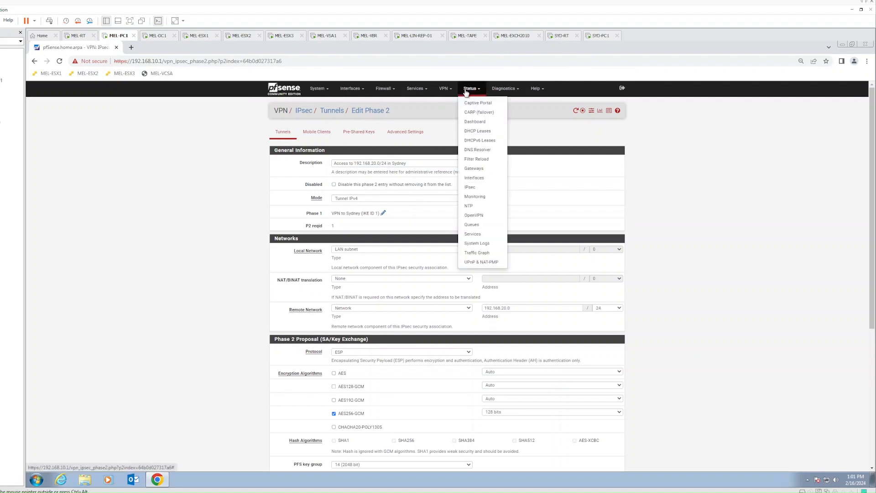
- Connect the VPN to Sydney phase 1 and phase 2s until Established, then disconnect phase 1
click(483, 190)
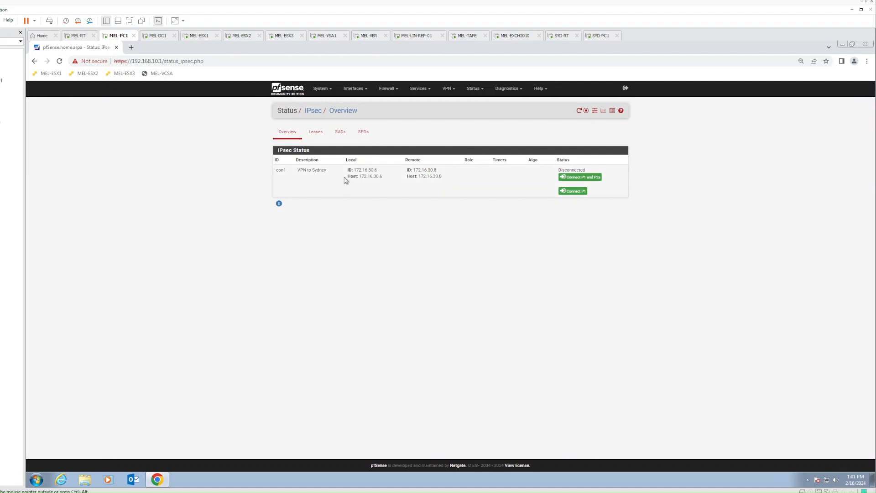
click(586, 180)
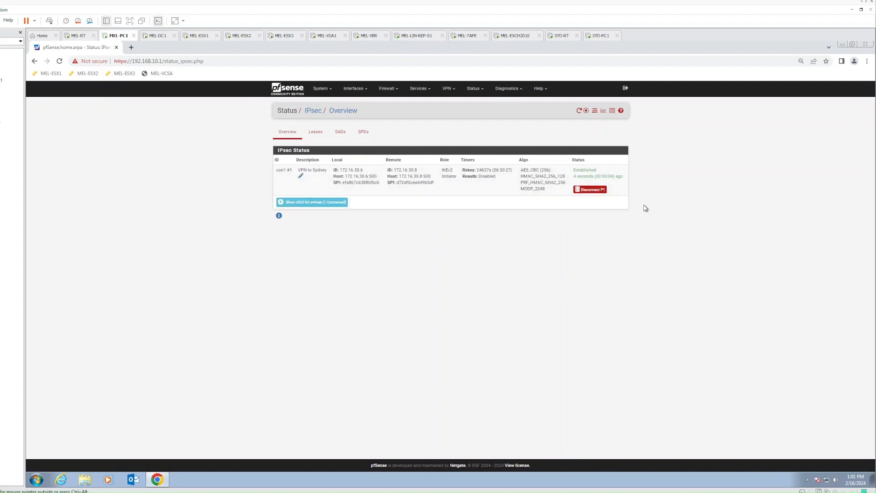
click(597, 190)
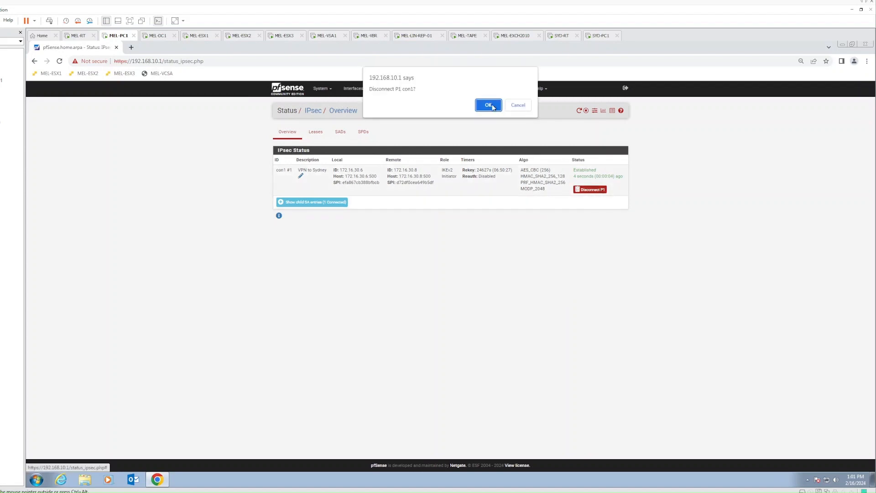
click(492, 107)
- Open Melbourne's IPsec firewall rules and edit the single pass-all IPv4+6 rule
click(381, 89)
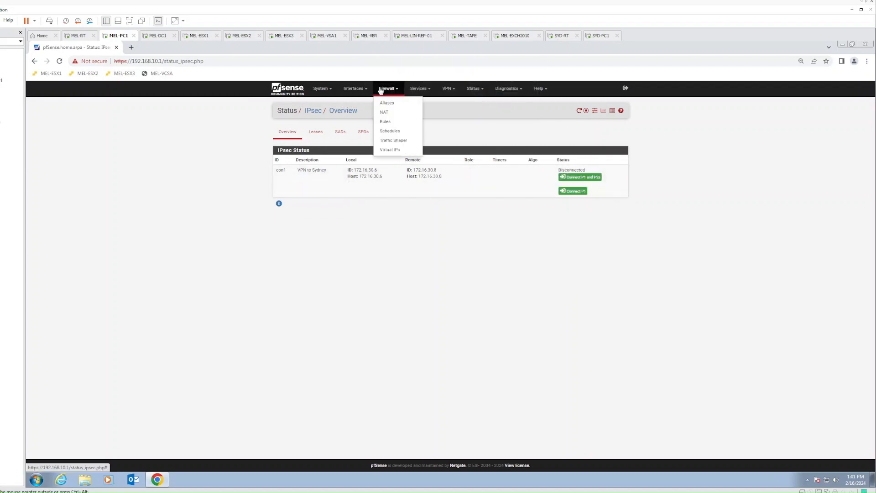
click(388, 122)
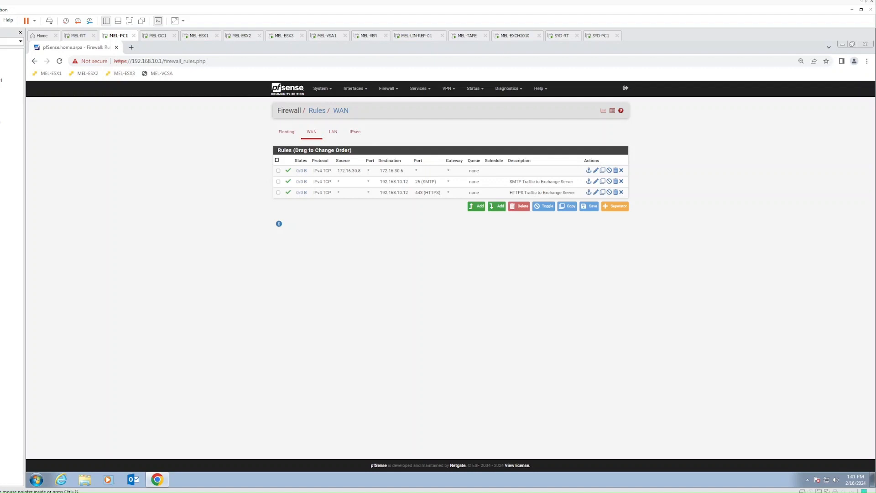
click(355, 136)
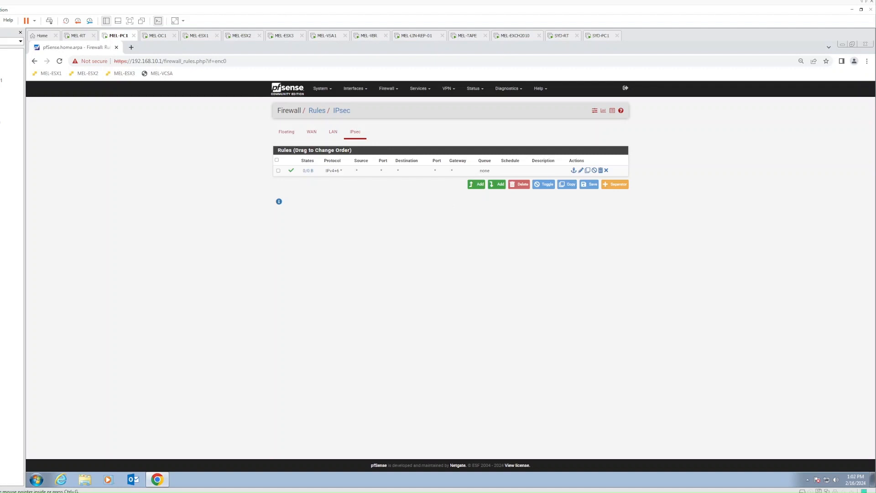
click(581, 171)
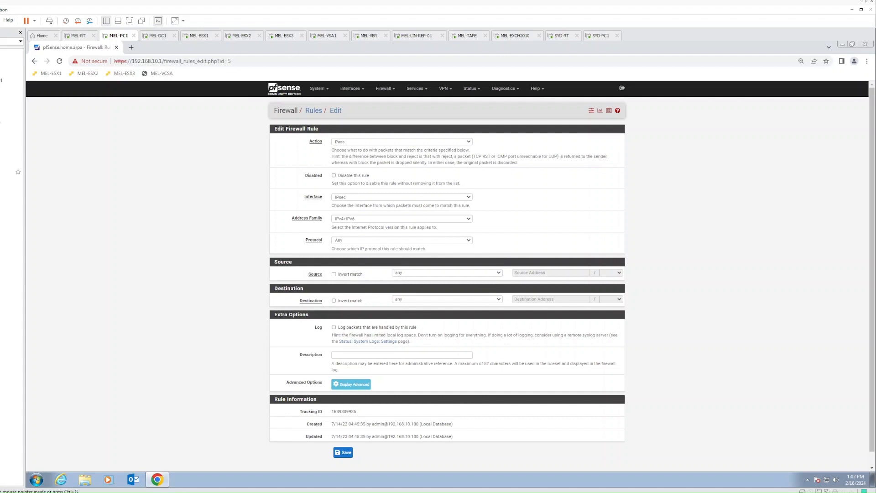
- Set Melbourne's IPsec rule source to network 192.168.20.0/24 and destination to 192.168.10.0/24
scroll(291, 197, down, 1)
click(409, 259)
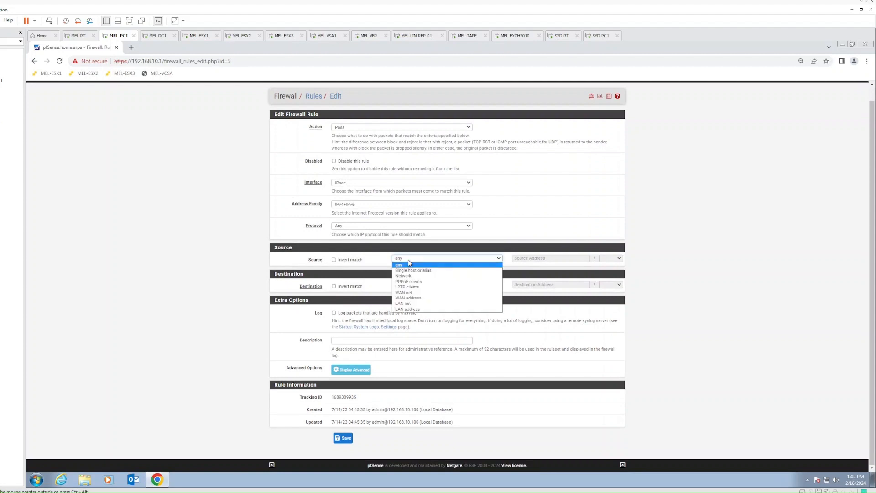
click(413, 276)
click(536, 257)
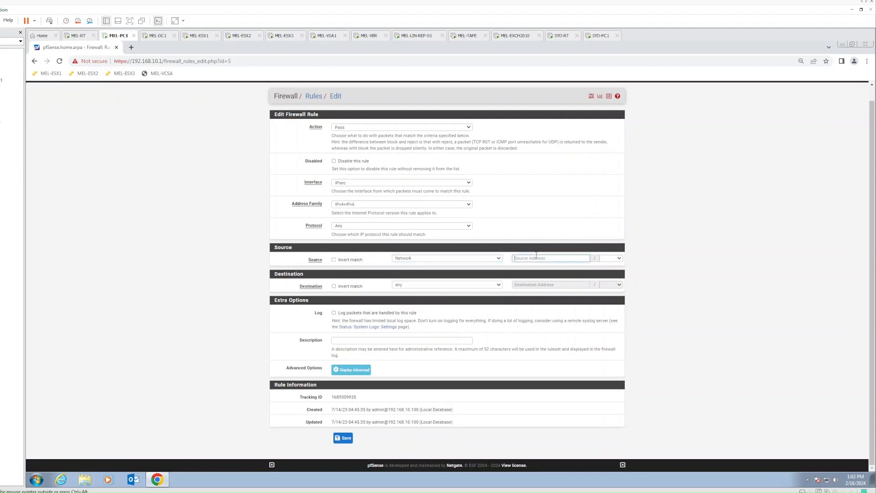
text(192.168.20.0)
key(Tab)
click(449, 285)
click(439, 302)
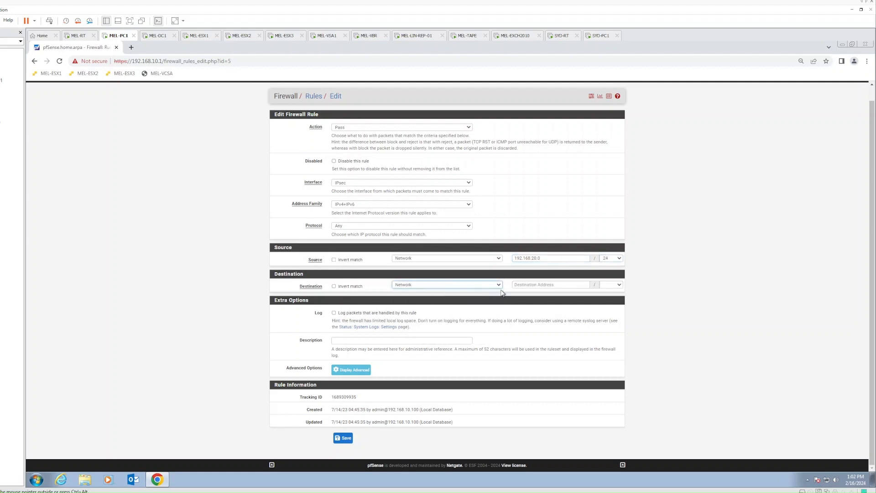
click(523, 284)
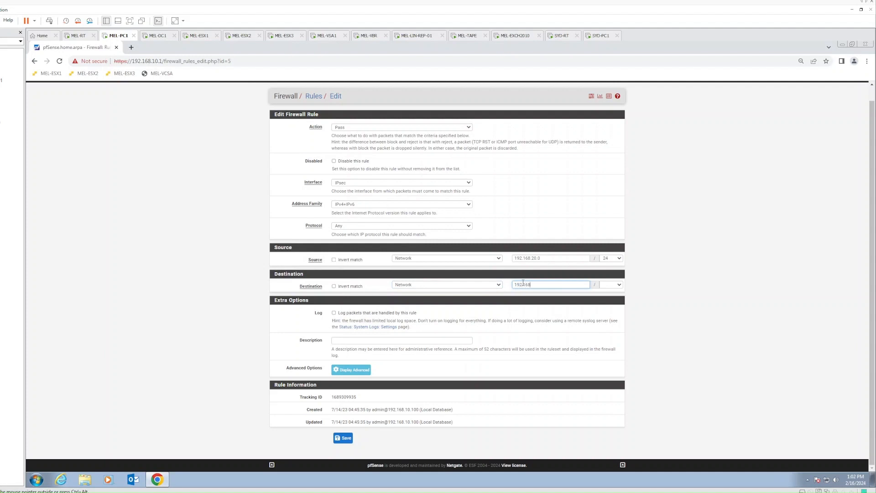
key(Tab)
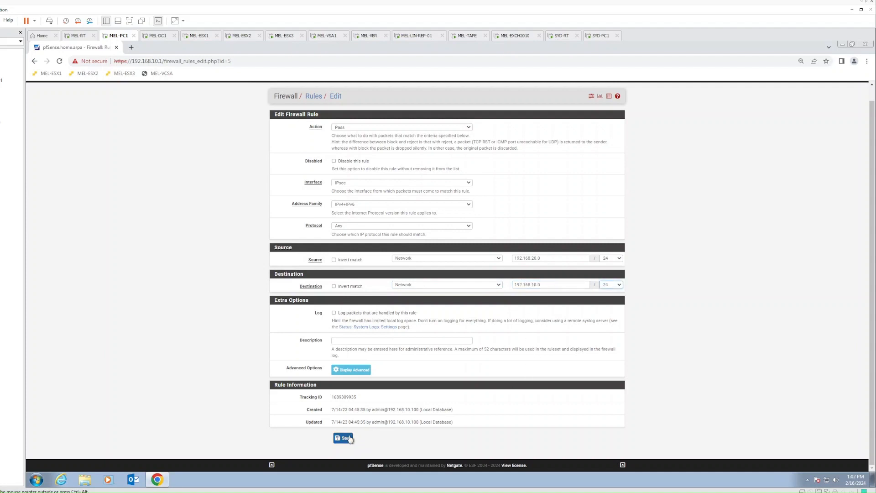
- Restrict the rule to IPv4, save and apply it, then switch to SYD-PC1
click(349, 439)
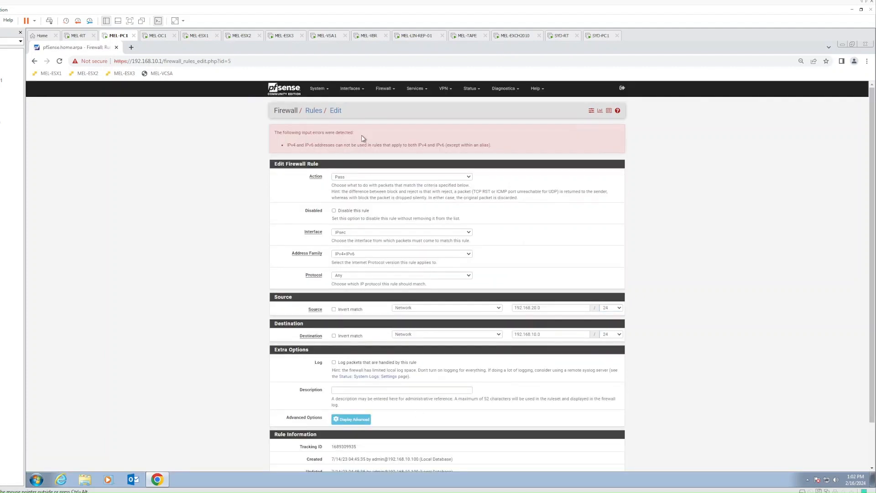
click(349, 254)
click(353, 260)
scroll(268, 286, down, 2)
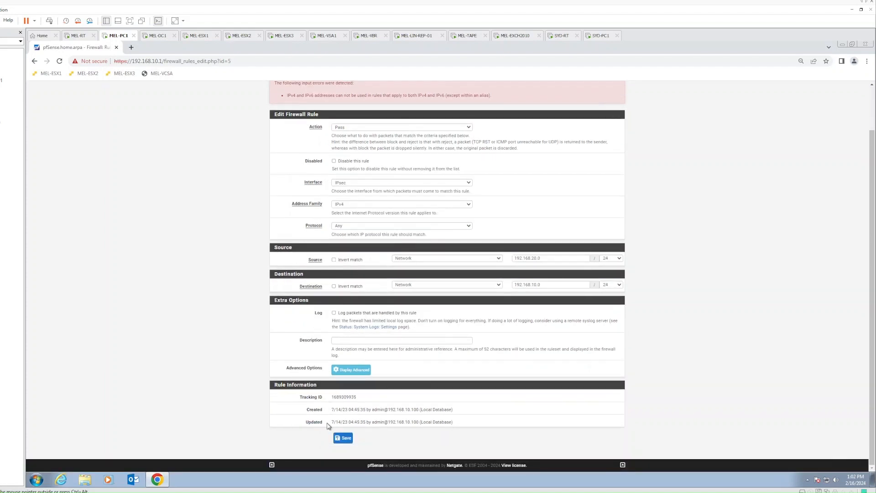
click(345, 438)
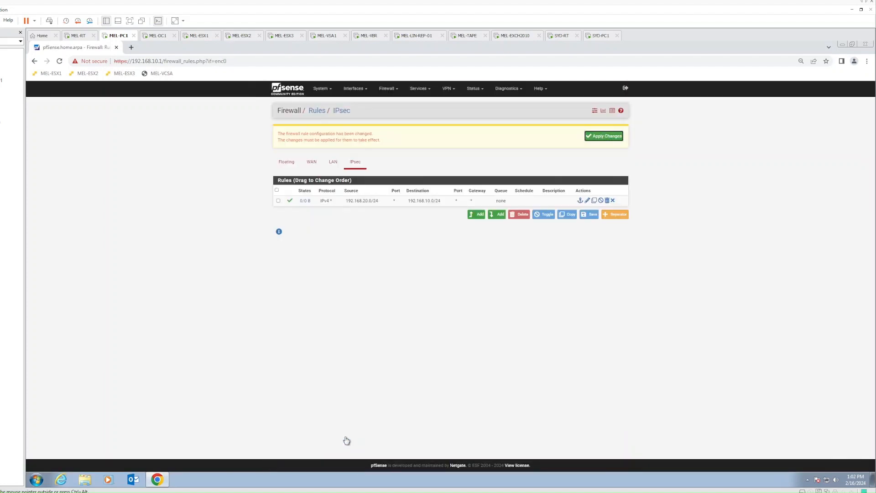
click(600, 137)
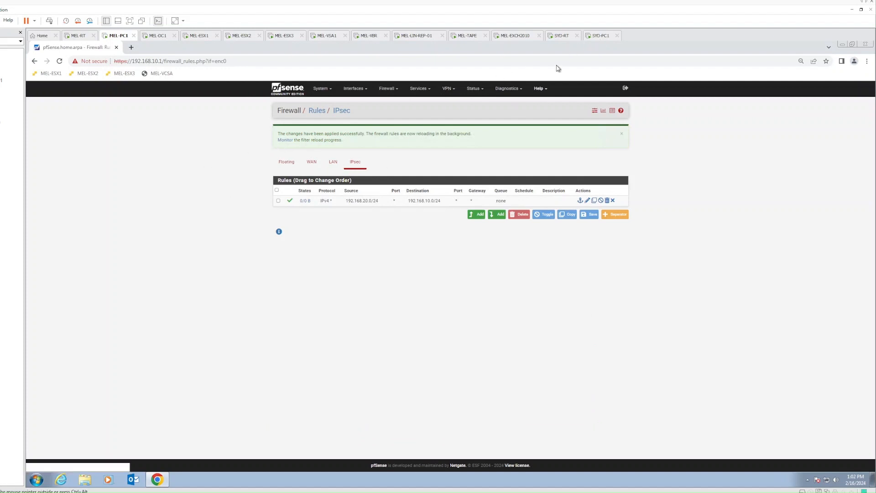
click(597, 38)
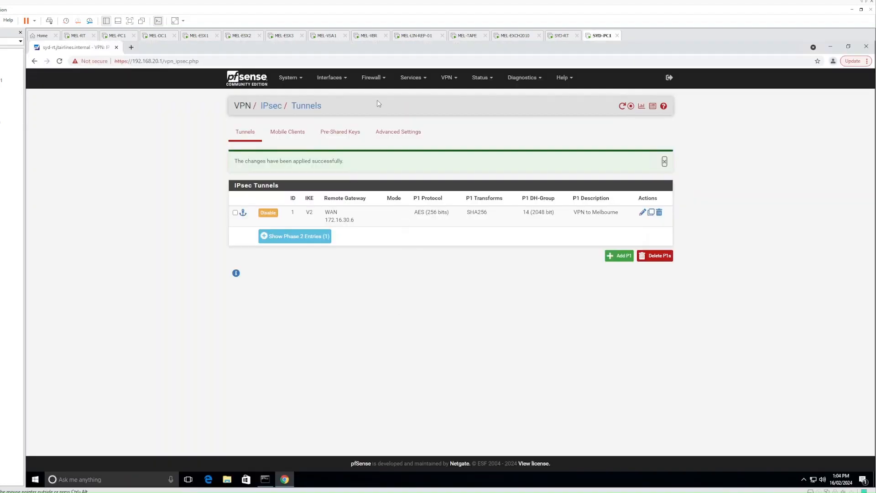
- Start a new IPsec firewall rule on Sydney's pfSense with protocol Any
click(380, 86)
click(374, 117)
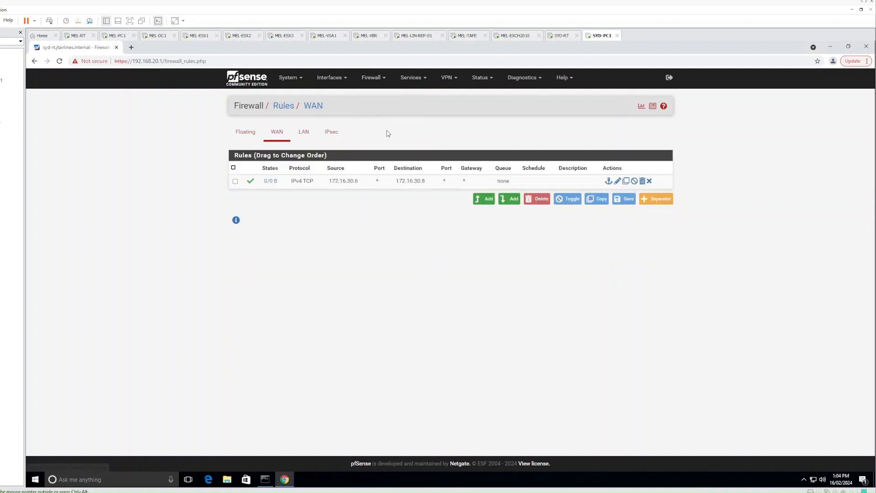
click(332, 132)
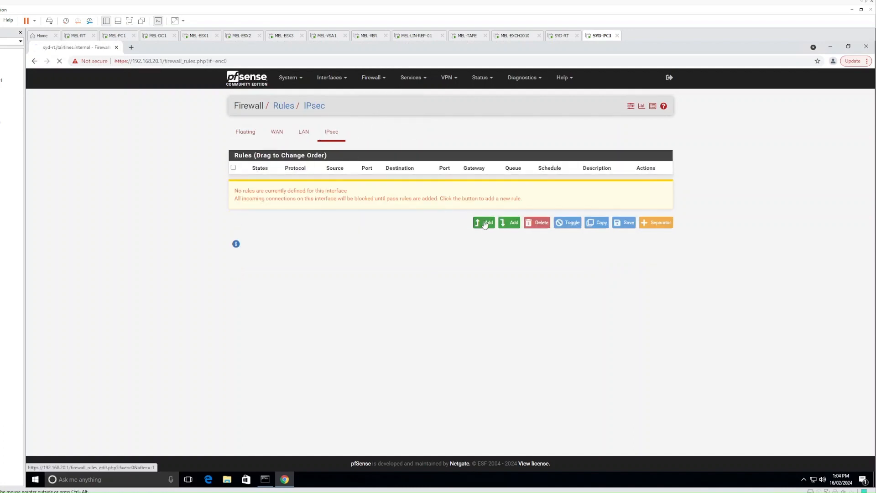
click(483, 221)
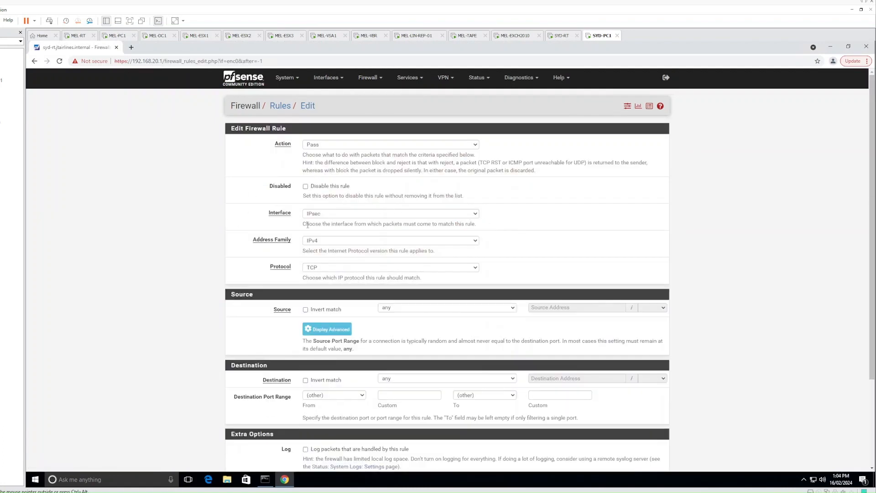
click(308, 269)
click(311, 276)
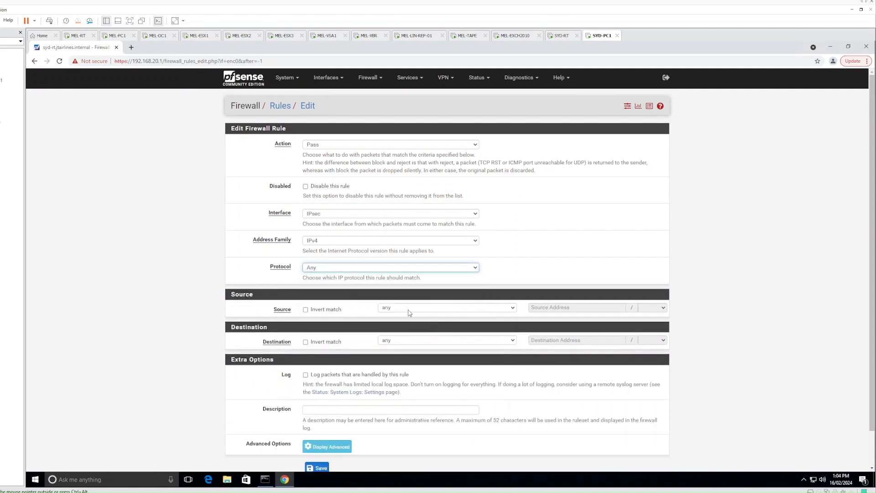
- Set the rule source to network 192.168.10.0/24 and destination to 192.168.20.0/24
click(412, 310)
click(412, 329)
click(539, 307)
text(192.168)
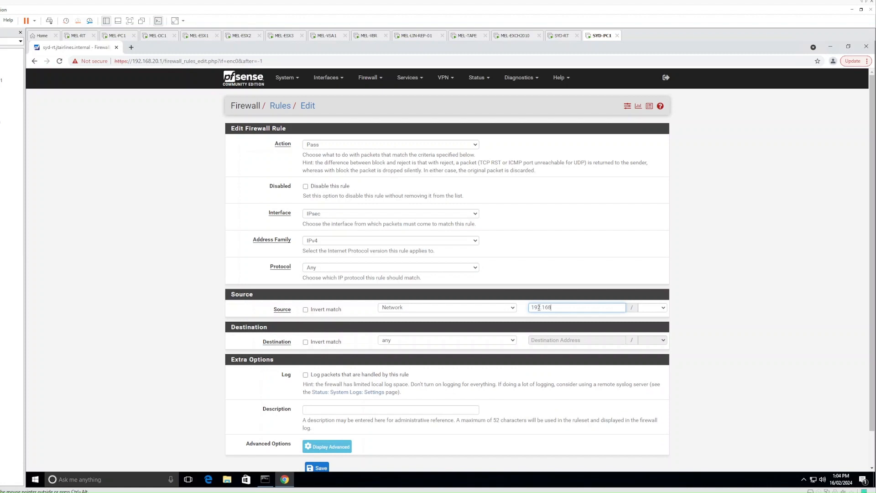
text(.10.0)
key(Tab)
key(2)
key(9)
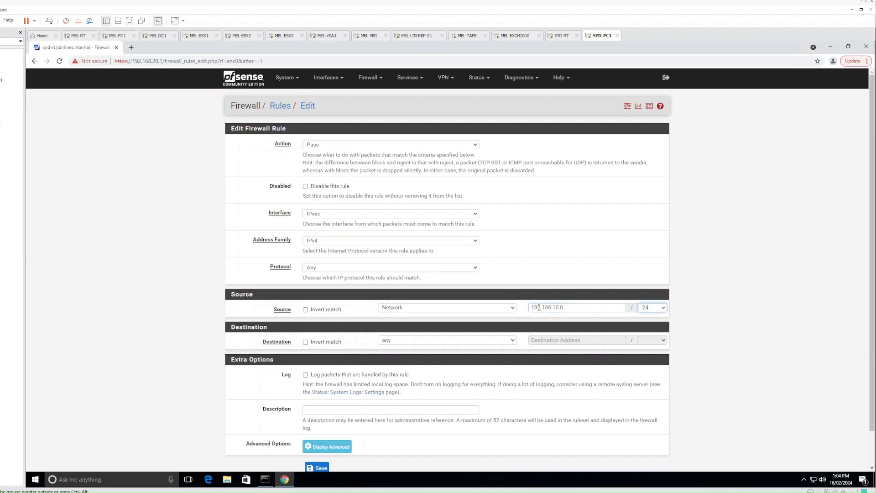
click(385, 345)
click(408, 362)
click(537, 340)
text(192.168.20.0)
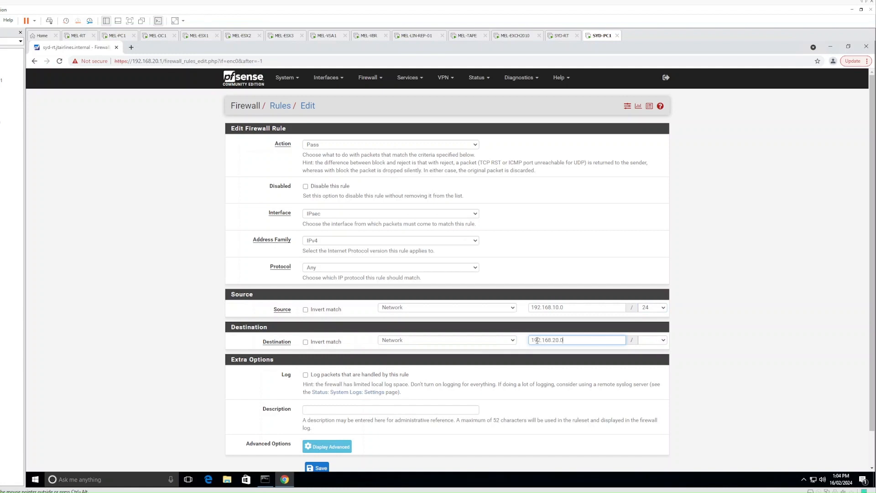
key(Tab)
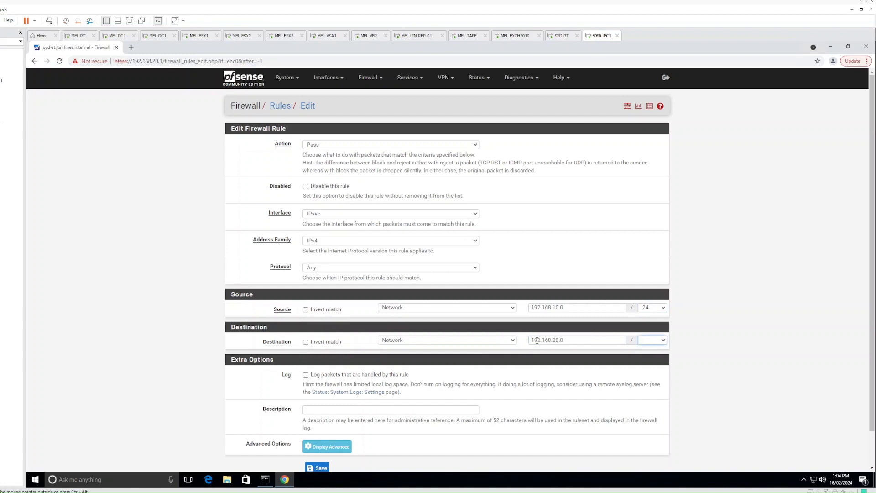
- Save the rule, apply the firewall changes, and return to MEL-PC1
scroll(537, 341, down, 2)
click(318, 432)
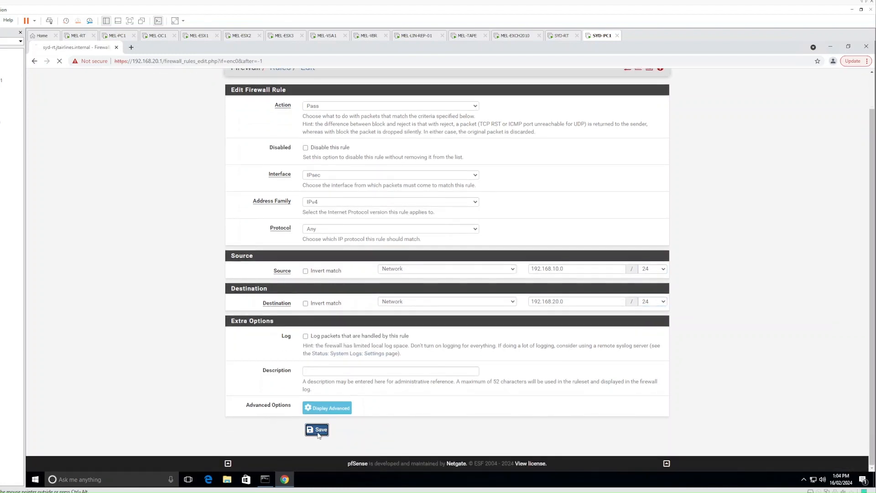
click(637, 141)
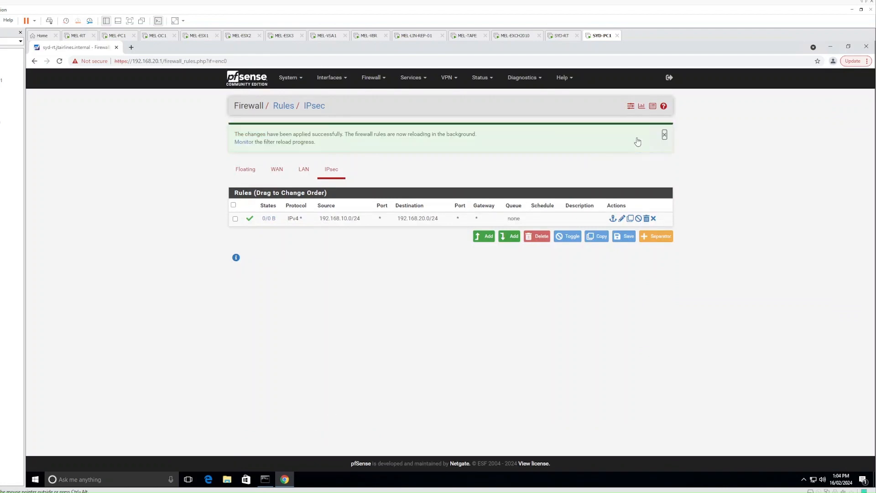
click(432, 311)
click(117, 35)
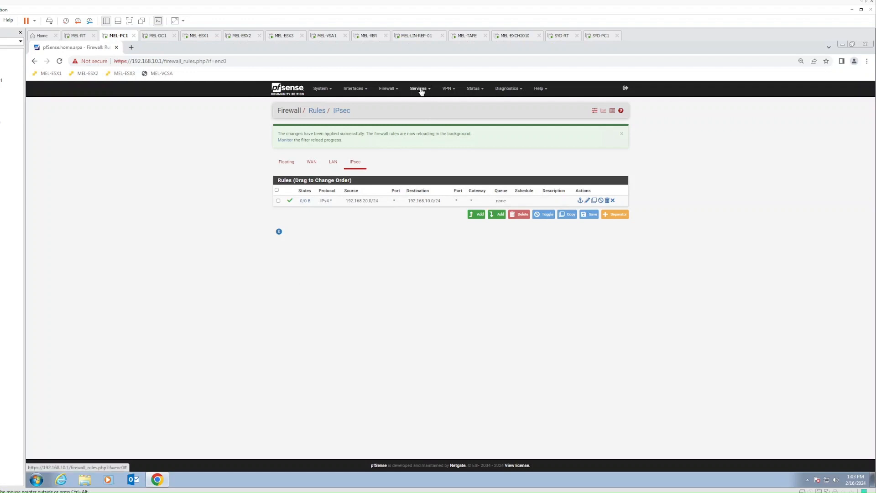
- Check the VPN to Sydney phase 2 entries, then connect its P1 and P2s from IPsec status
mouse_move(447, 88)
click(450, 104)
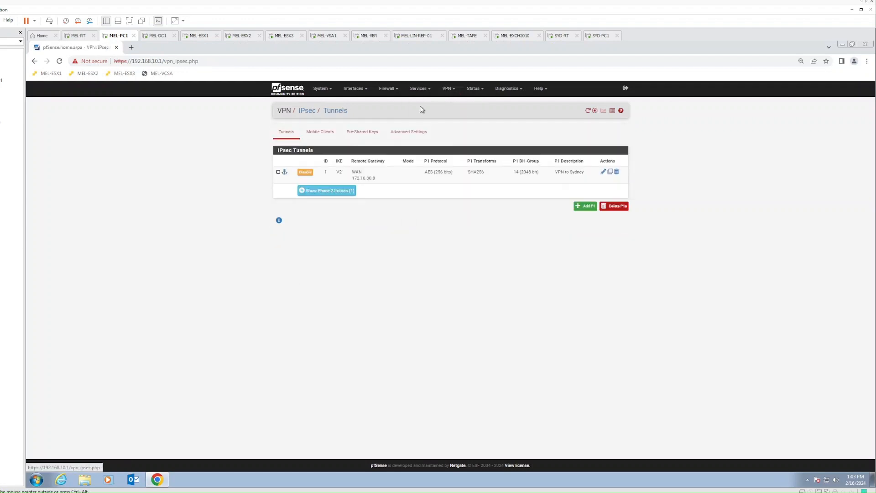
click(334, 191)
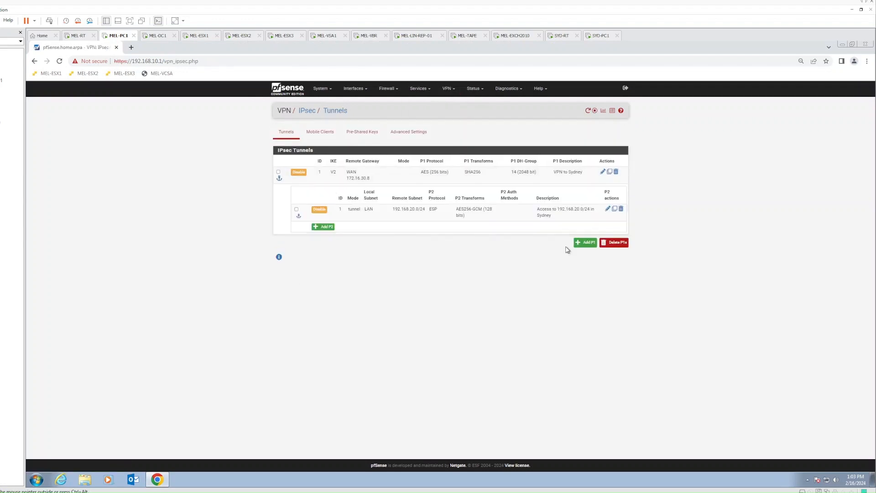
click(473, 89)
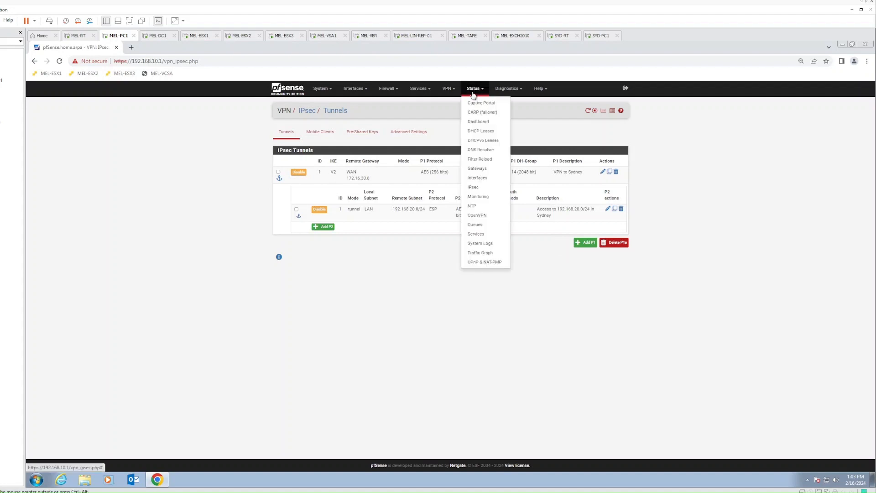
click(475, 187)
click(577, 178)
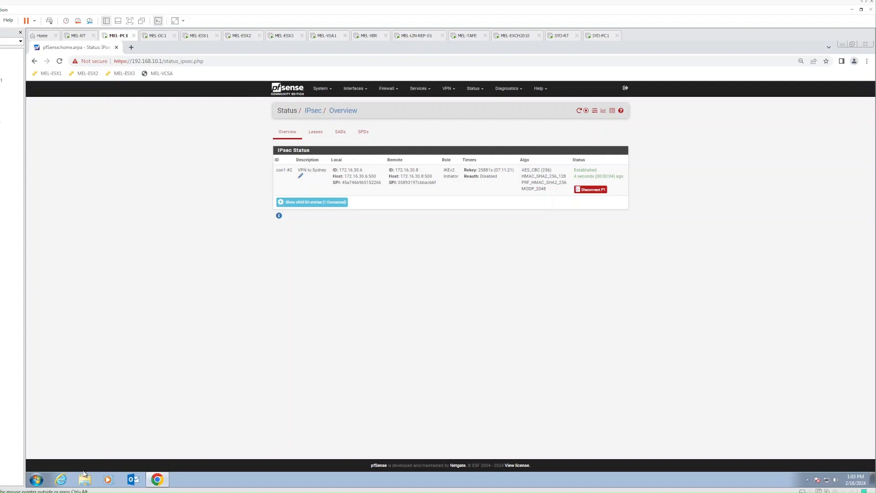
- Open a command prompt on MEL-PC1 and ping 192.168.20.1
click(33, 479)
text(cmd)
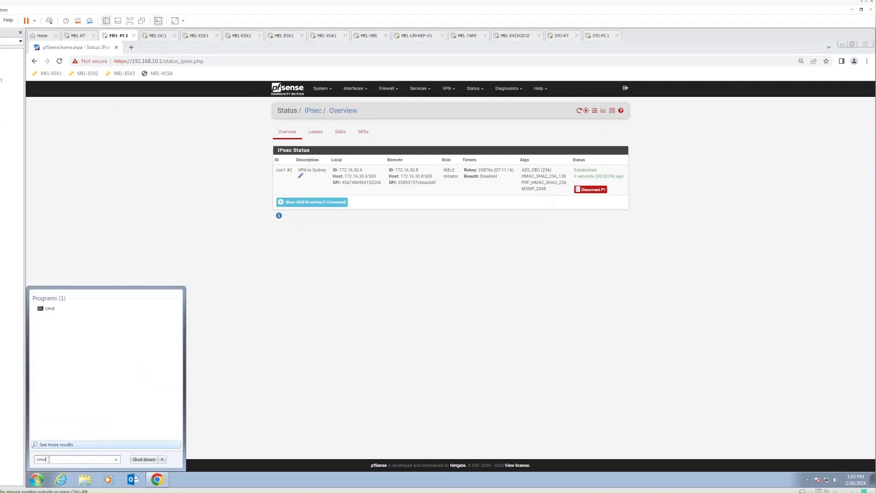
key(Return)
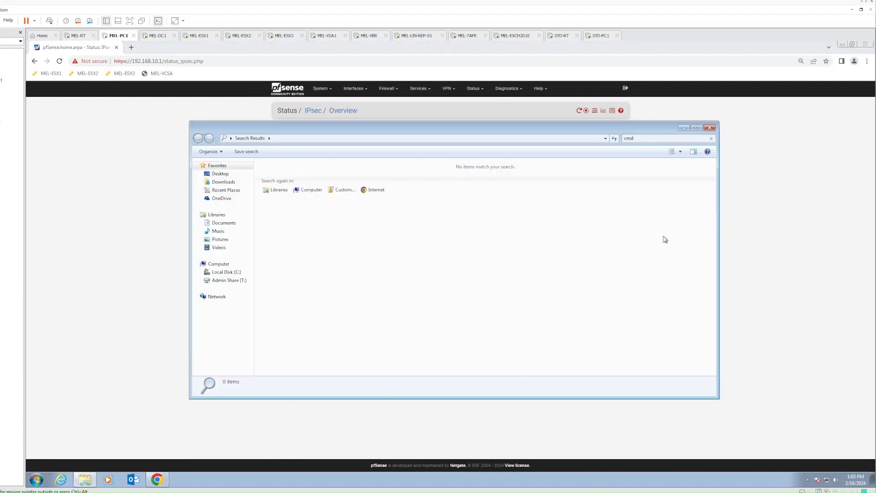
click(710, 128)
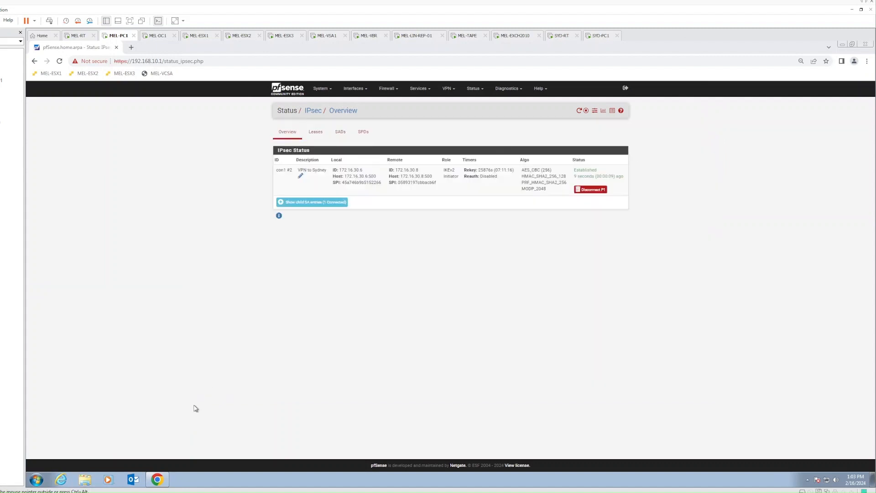
click(37, 479)
text(cmd)
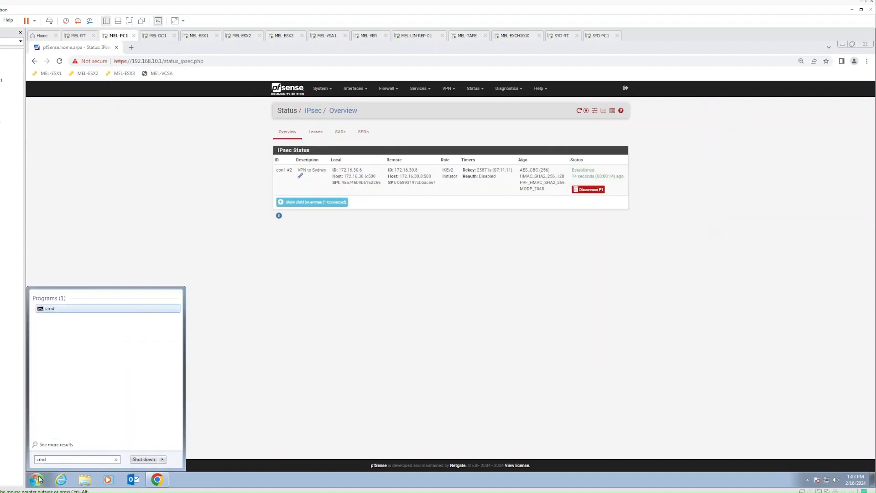
key(Return)
text(ping 192.1)
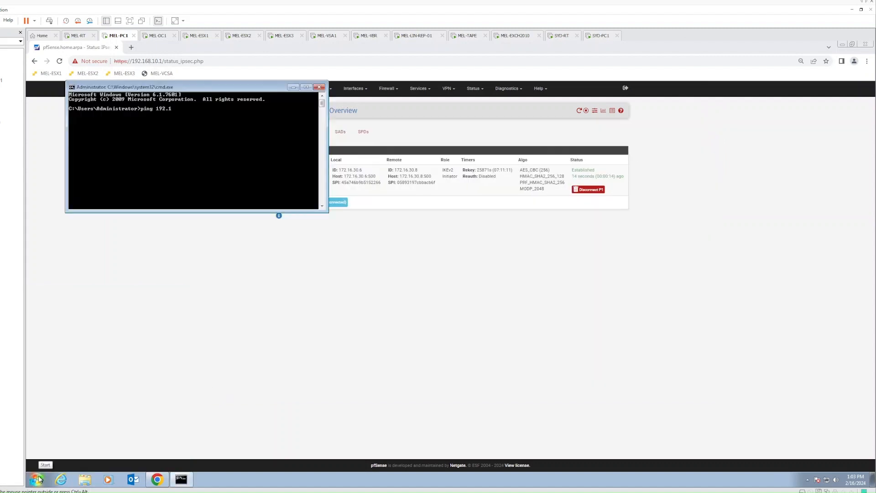
text(68.20.1)
key(Return)
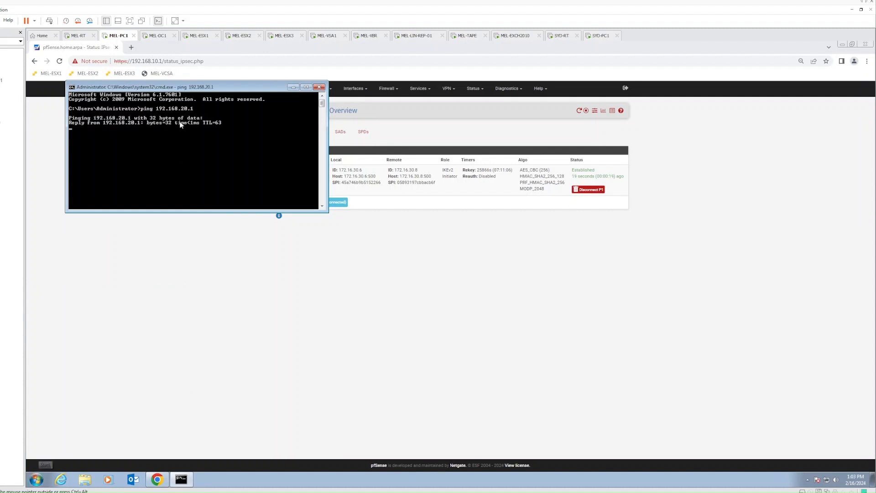
- Run a continuous ping to 192.168.20.1 beside the IPsec status page
drag(186, 91, 277, 236)
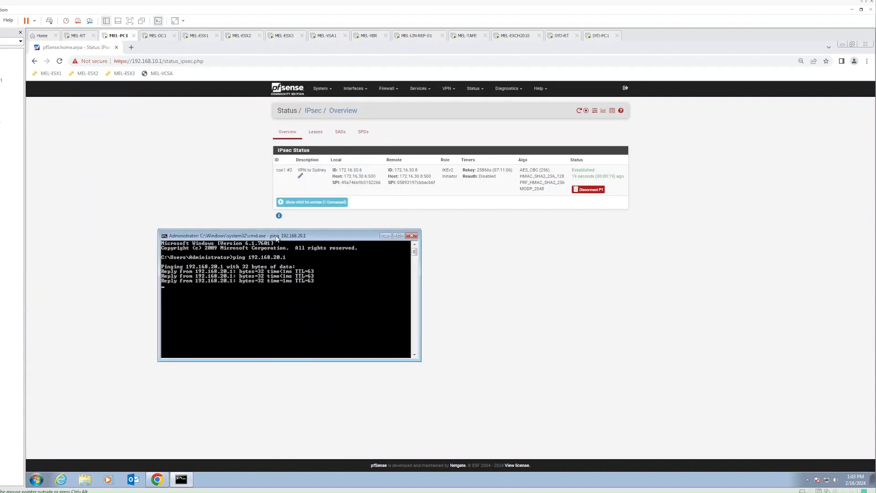
key(Up)
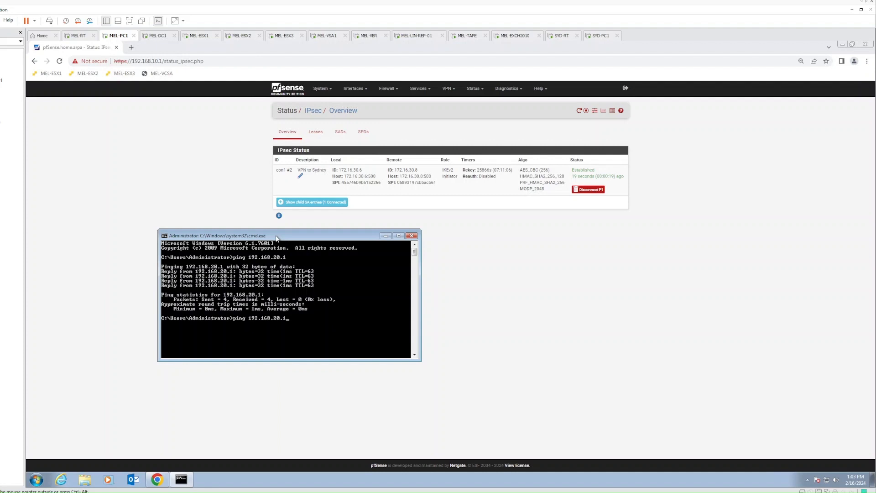
key(Return)
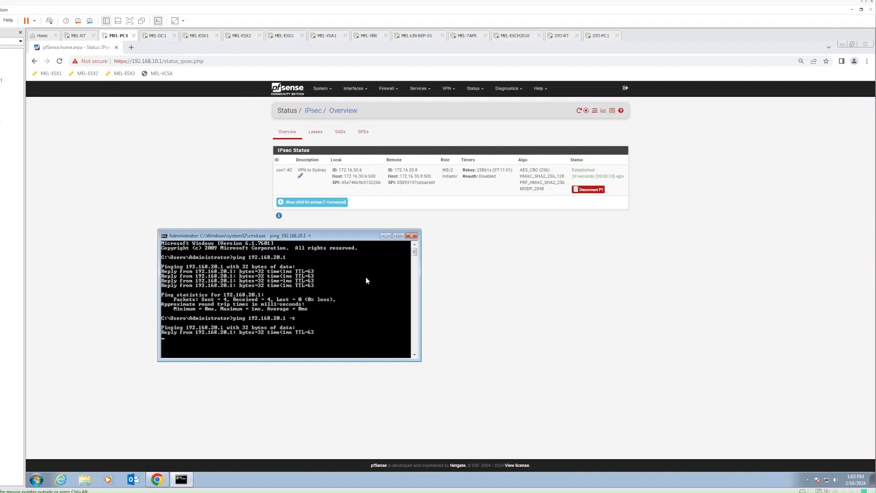
drag(292, 236, 270, 237)
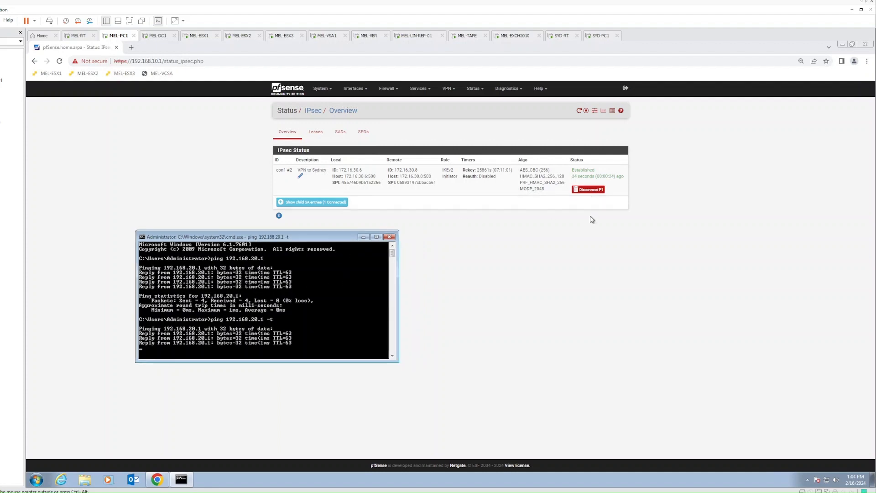
click(591, 191)
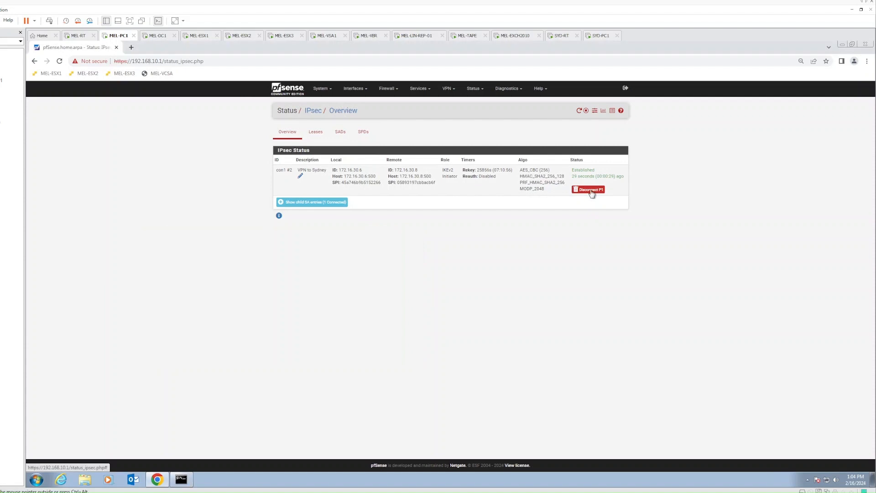
- Disconnect the VPN to Sydney phase 1 and confirm it
click(592, 193)
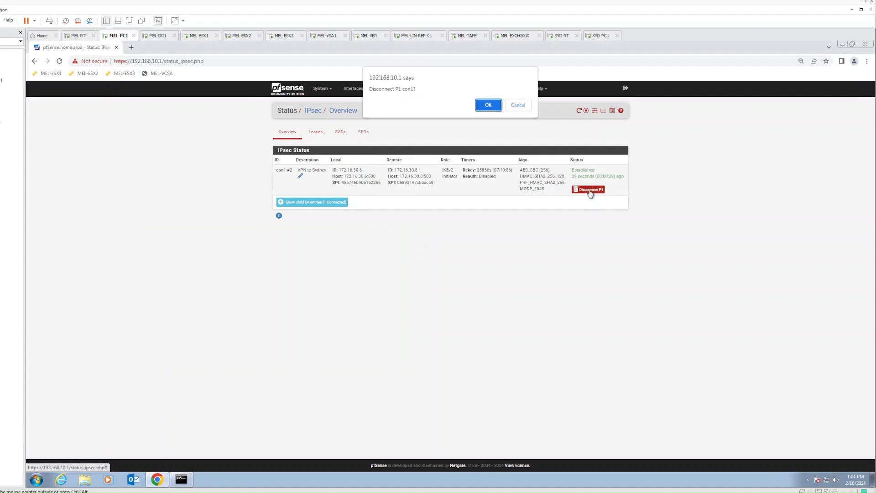
click(488, 105)
click(181, 479)
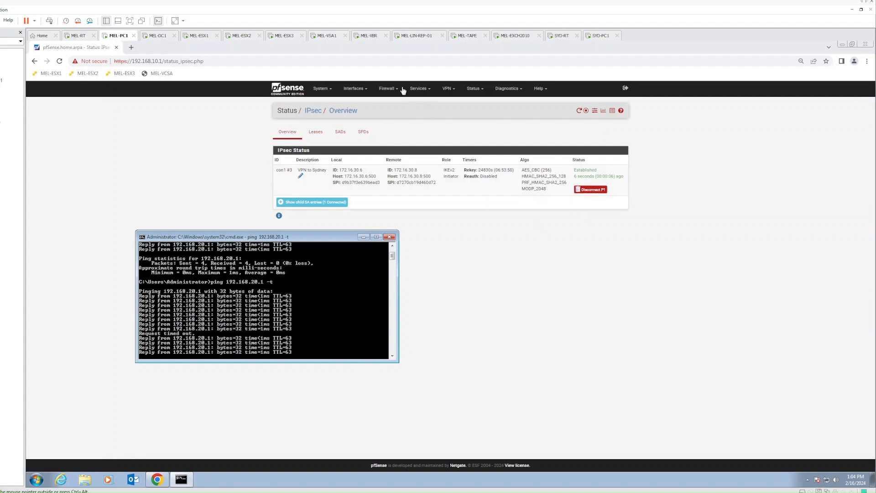
- Resize the browser beside the ping window, then disconnect phase 1 again and confirm
double_click(381, 49)
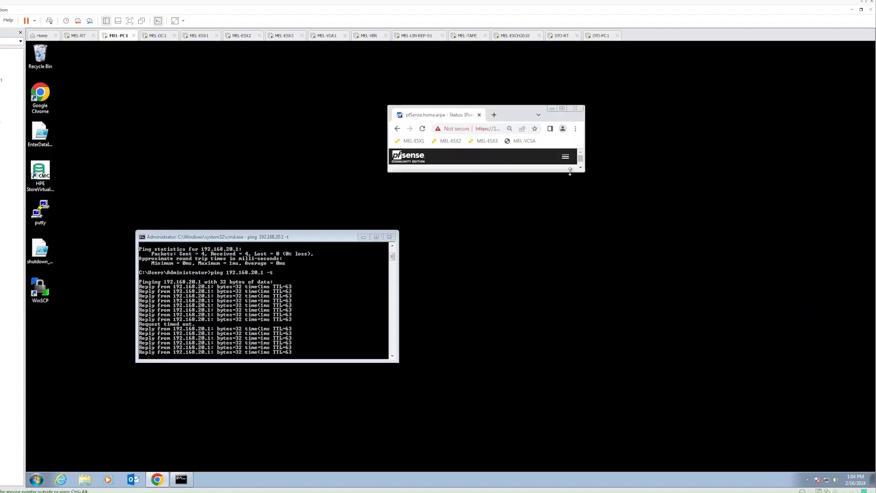
drag(581, 176, 760, 397)
click(693, 263)
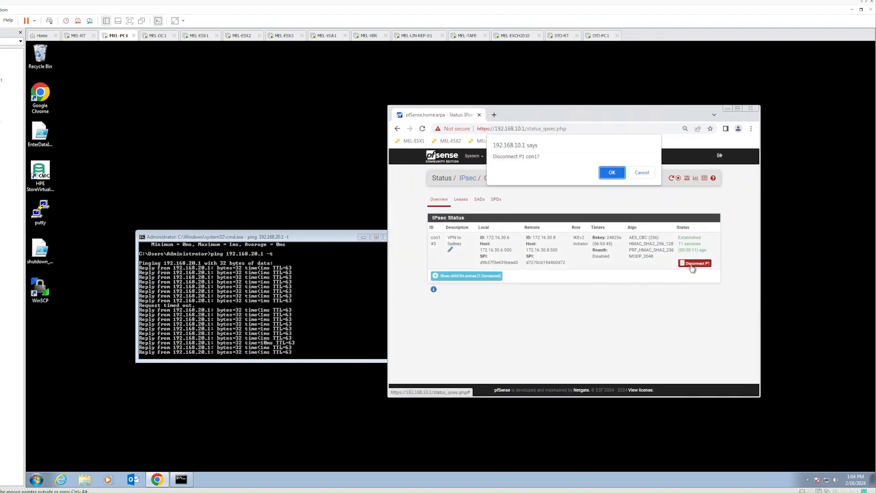
click(612, 173)
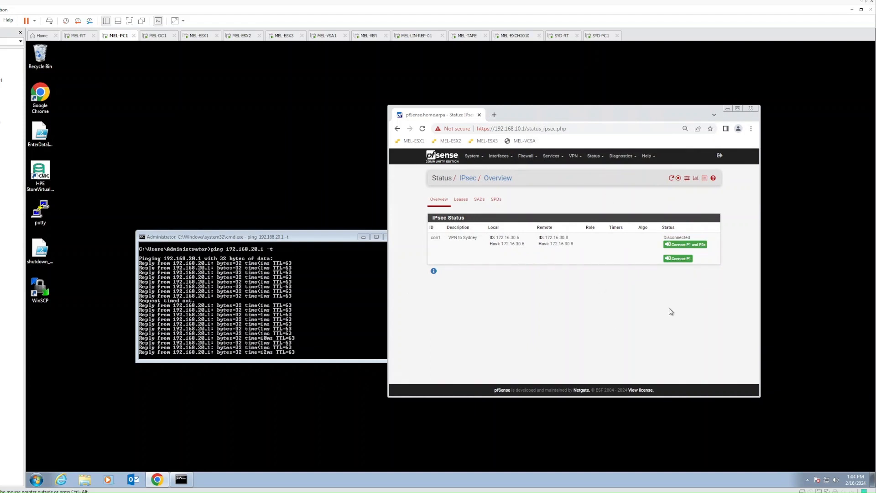
drag(231, 232, 195, 222)
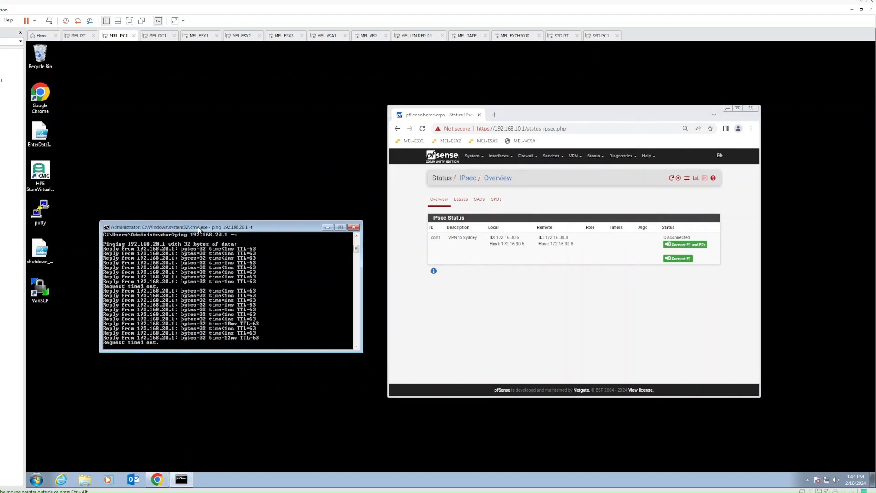
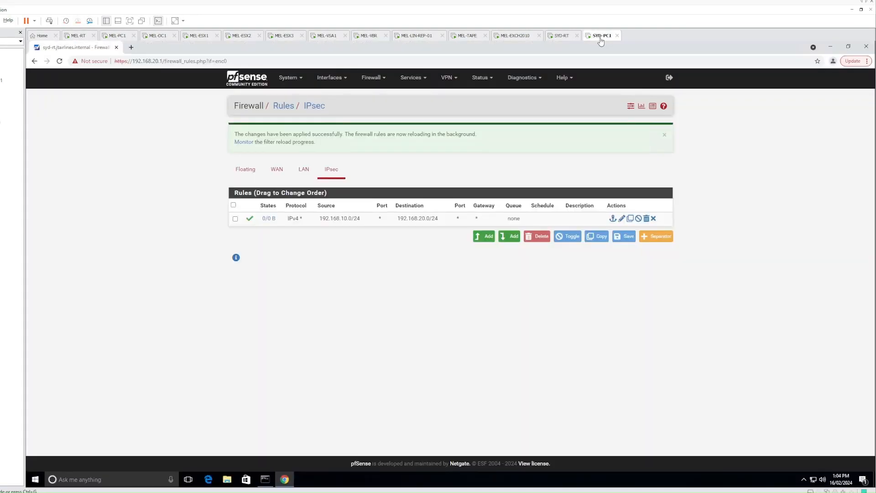
- In the command prompt, ping Melbourne hosts 192.168.10.1 and 192.168.10.10, stopping each with Ctrl+C
click(265, 479)
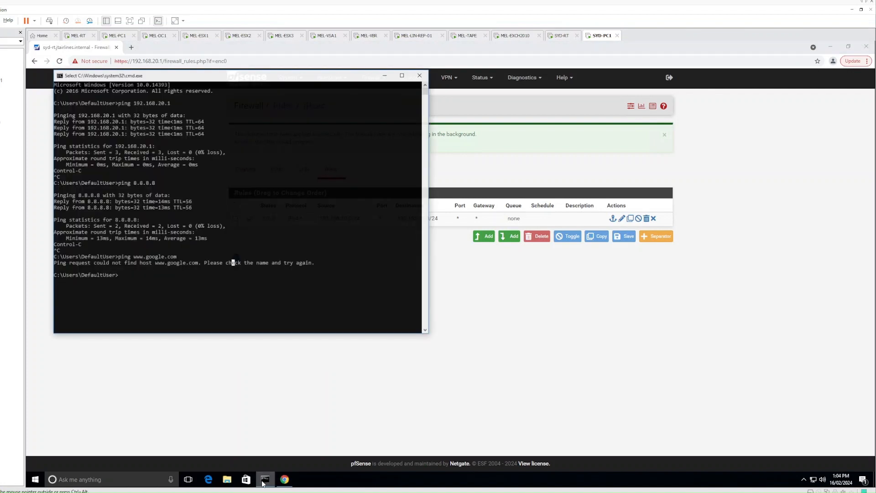
text(pin)
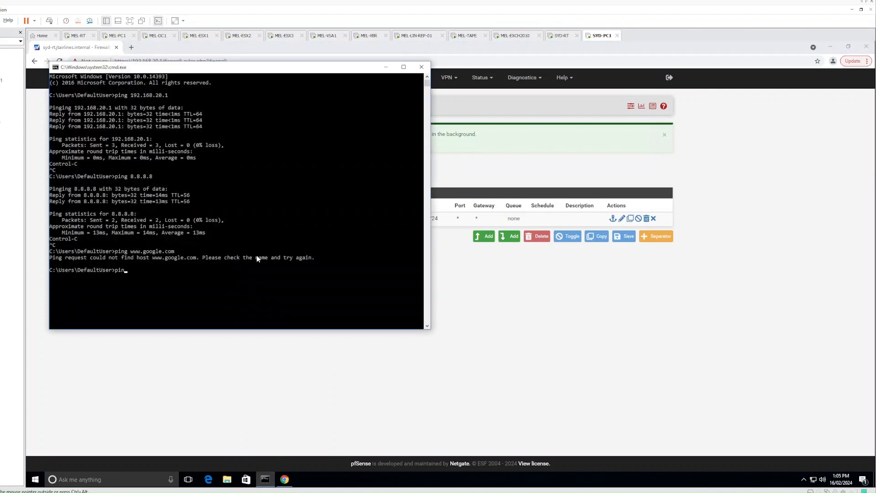
text(g 192.168.010.1)
key(Return)
key(ctrl+c)
key(Up)
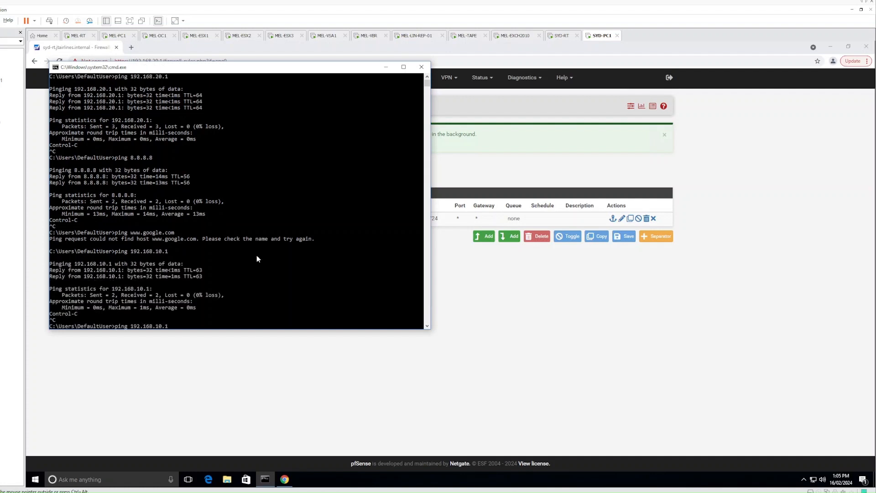
text(10)
key(Return)
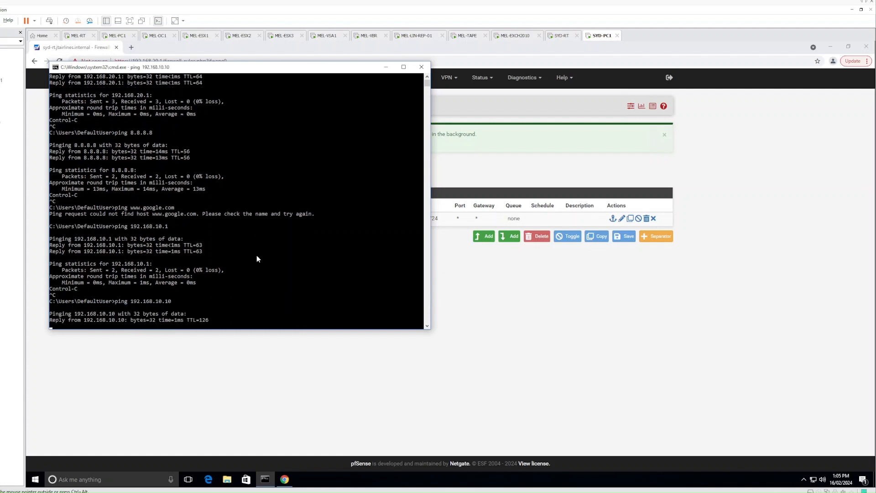
key(ctrl+c)
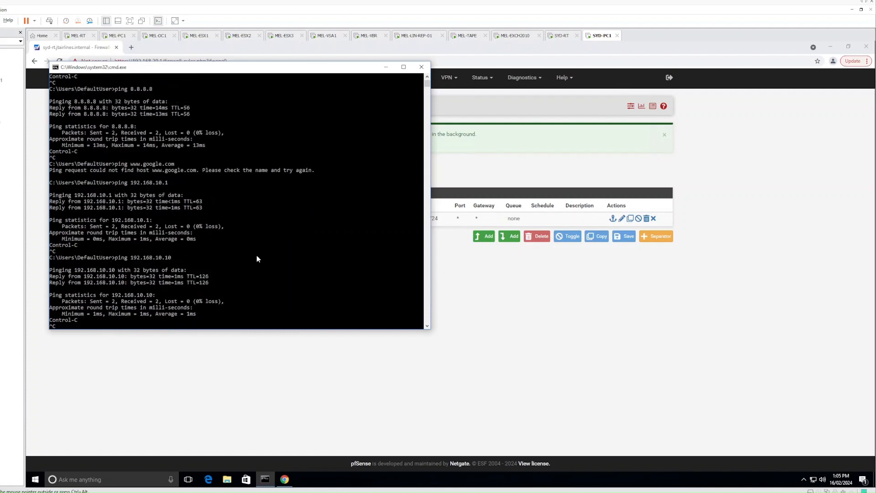
- Edit the recalled ping command to ping a third Melbourne host
key(Up)
key(ctrl+c)
key(Up)
key(BackSpace)
text(11)
key(Return)
- Minimize the browser to view the ping results, then restore the pfSense page
click(284, 479)
click(283, 479)
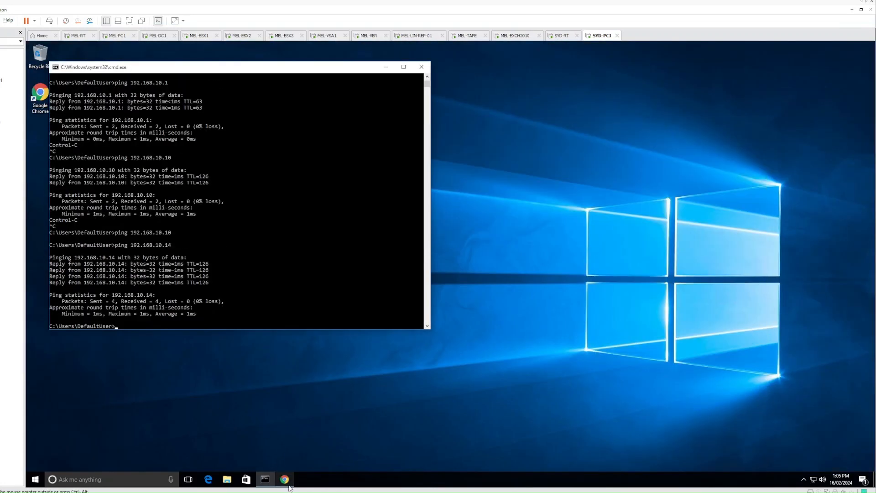
click(284, 479)
click(131, 48)
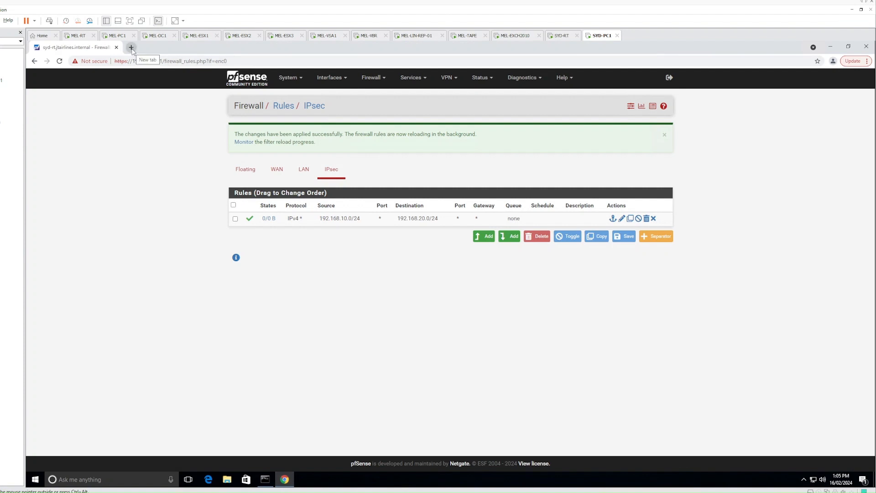
text(www)
key(BackSpace)
key(BackSpace)
key(BackSpace)
text(www.)
text(google.com.au)
key(Return)
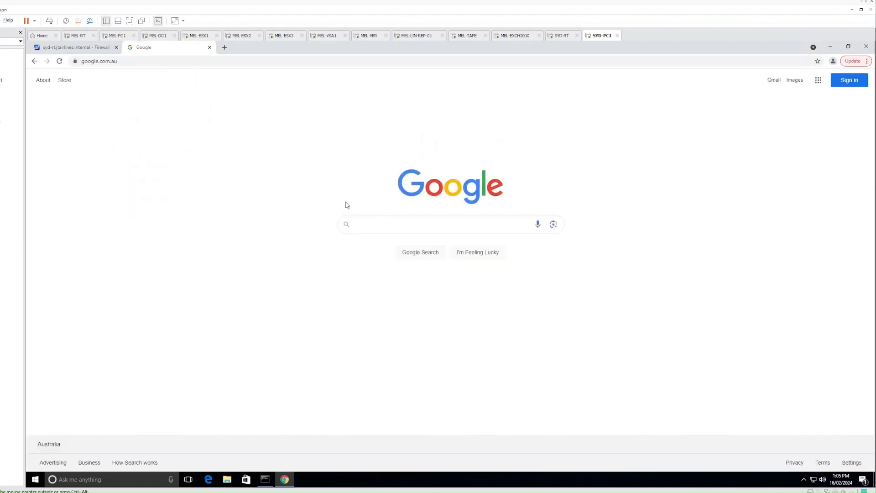
click(187, 61)
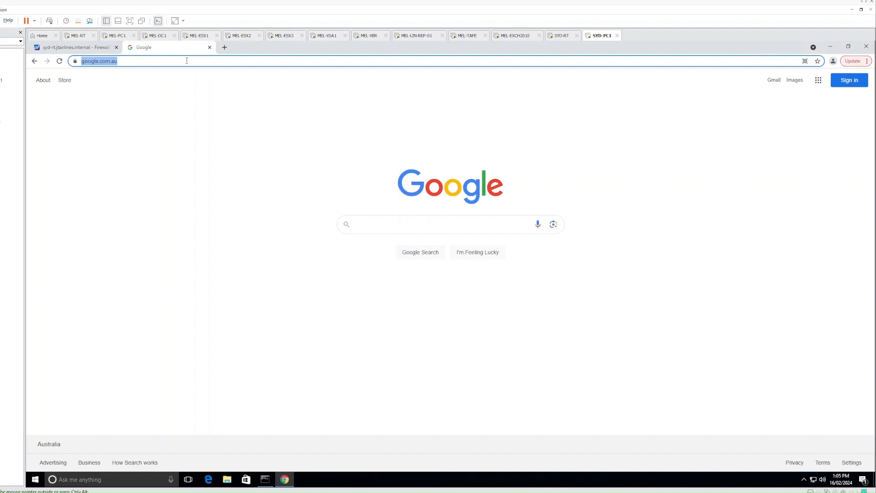
text(www.microsoft.com)
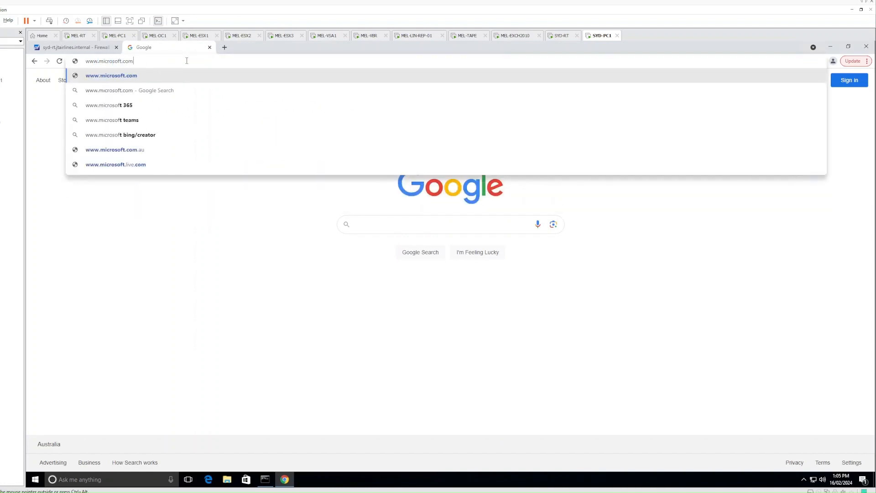
key(Return)
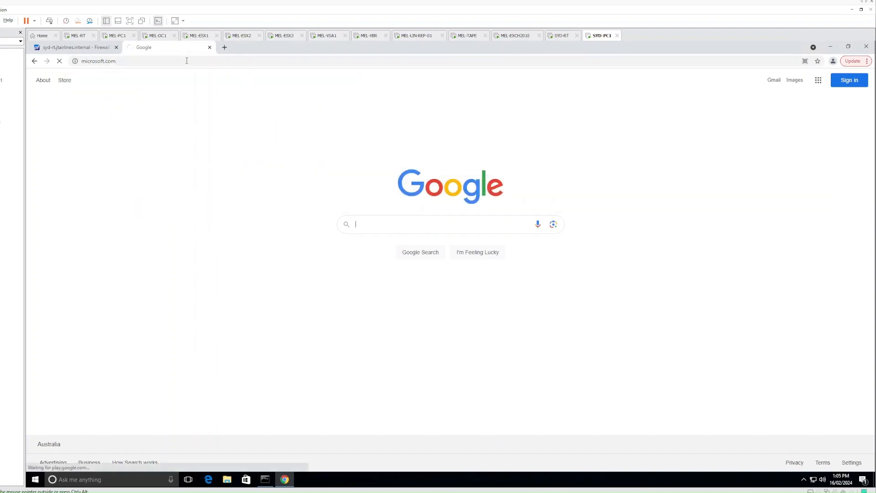